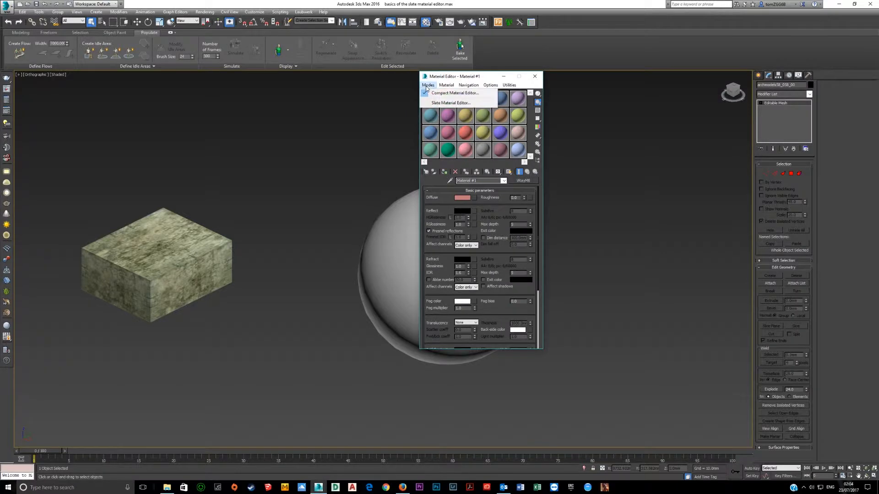
Switch from the compact editor to the Slate Material Editor and place its window near the upper edge of the workspace
left_click(436, 104)
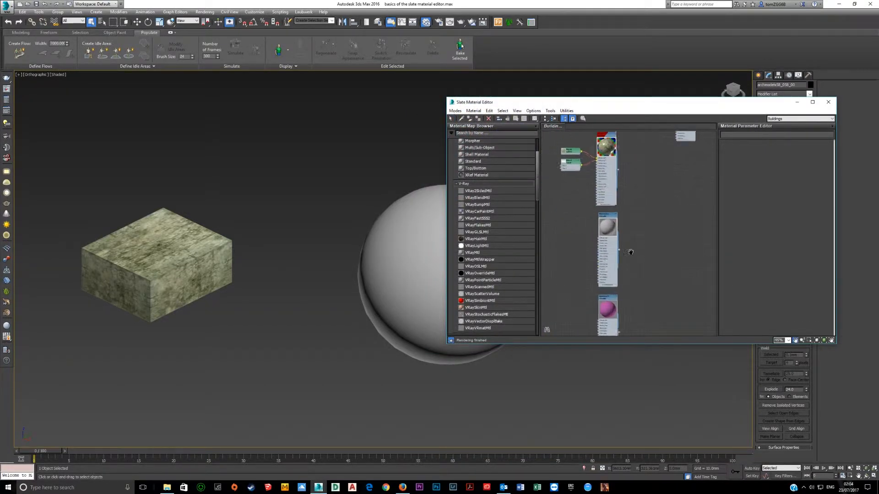
left_click_drag(745, 98, 741, 12)
scroll(664, 174, "down", 1)
middle_click_drag(653, 189, 634, 252)
Arrange the three VRayMtl nodes side by side in the Buildings view
left_click_drag(605, 125, 564, 202)
key("c")
middle_click_drag(586, 296, 617, 244)
left_click_drag(645, 208, 631, 203)
left_click_drag(640, 272, 660, 188)
scroll(624, 161, "up", 5)
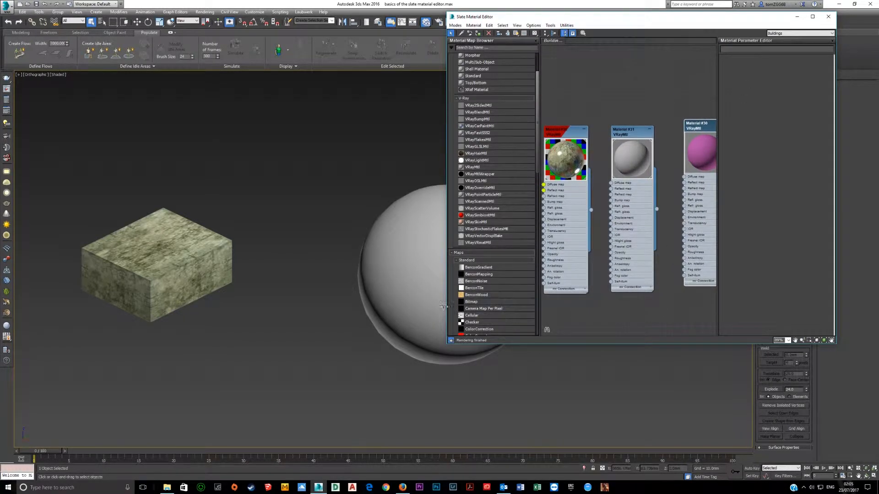
Widen the Slate Material Editor window so that all three material nodes and the connected maps fit in it
left_click_drag(443, 307, 285, 307)
scroll(580, 244, "up", 1)
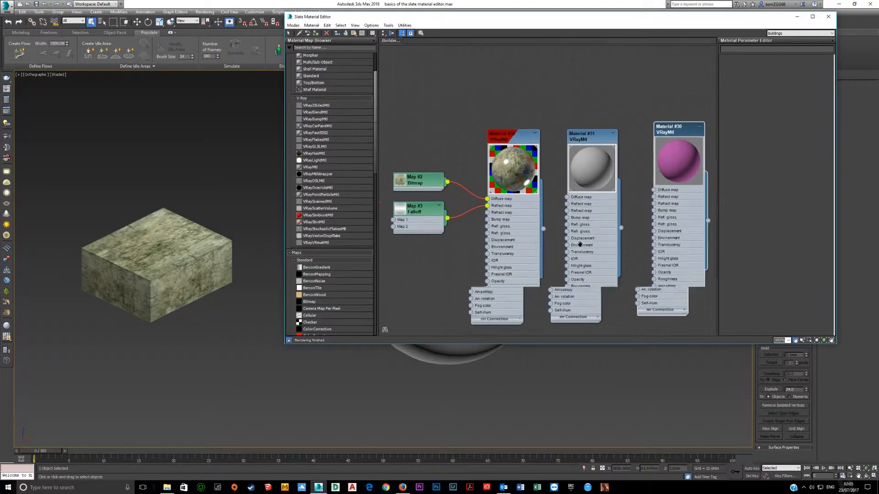
scroll(580, 244, "up", 2)
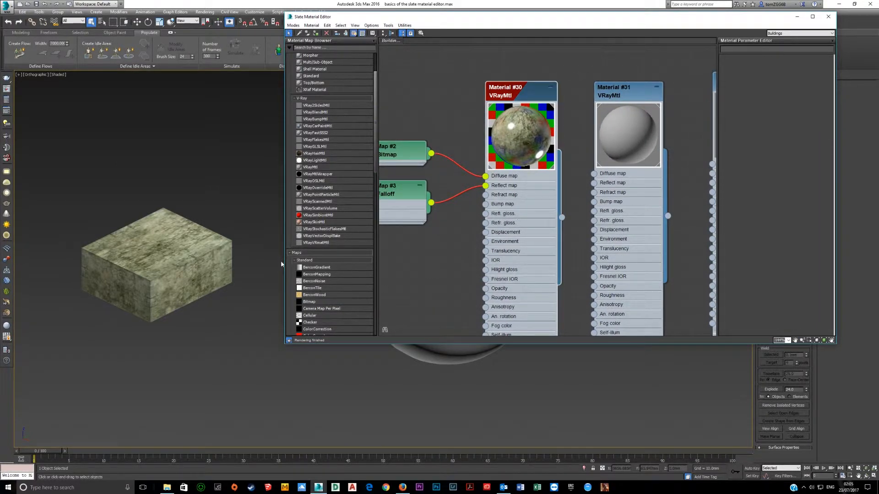
Select the sphere in the viewport and reposition the Slate Material Editor window over the middle of the scene
left_click(147, 270)
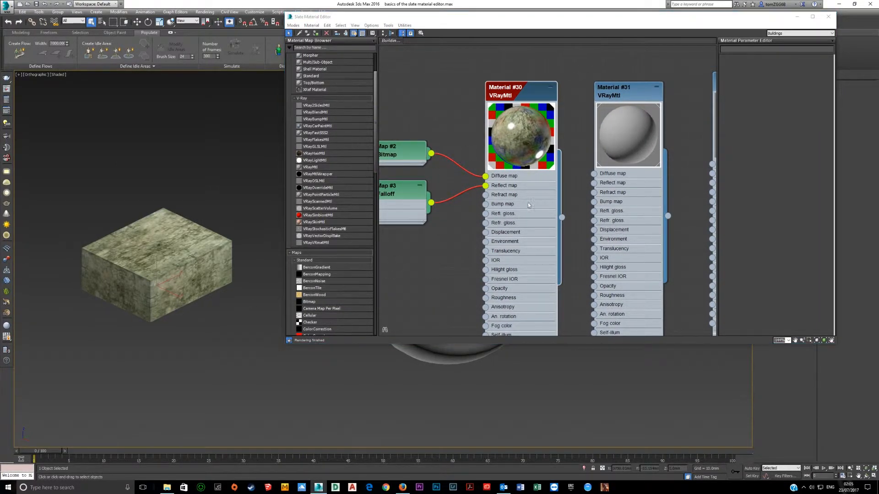
left_click_drag(628, 18, 569, 317)
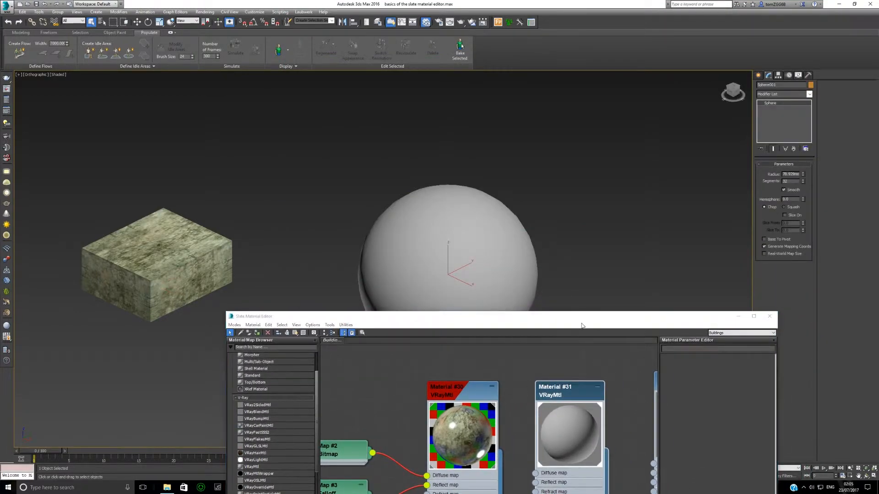
left_click_drag(550, 322, 560, 69)
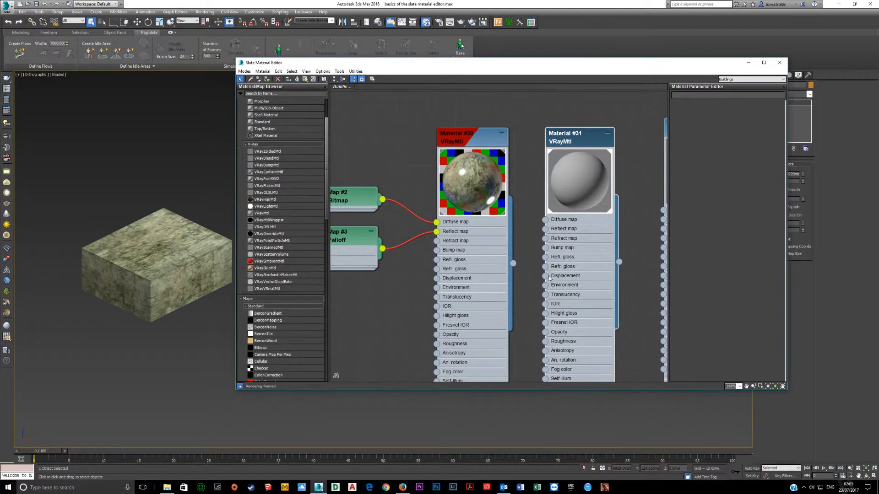
scroll(409, 122, "down", 3)
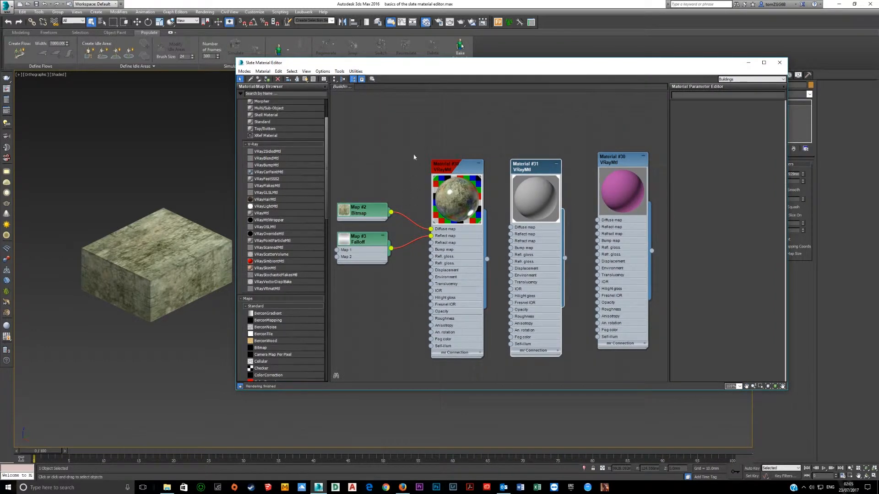
Delete the Buildings view with all its nodes from the Slate Material Editor
right_click(347, 87)
left_click(351, 104)
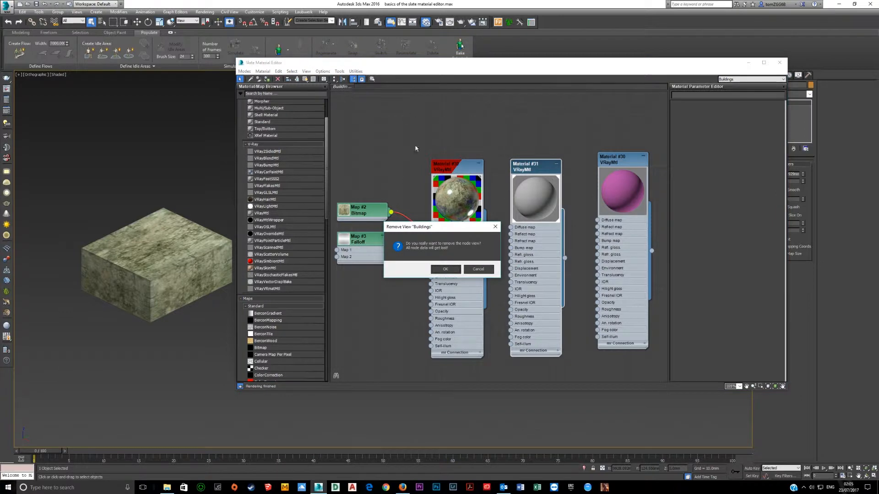
left_click(446, 269)
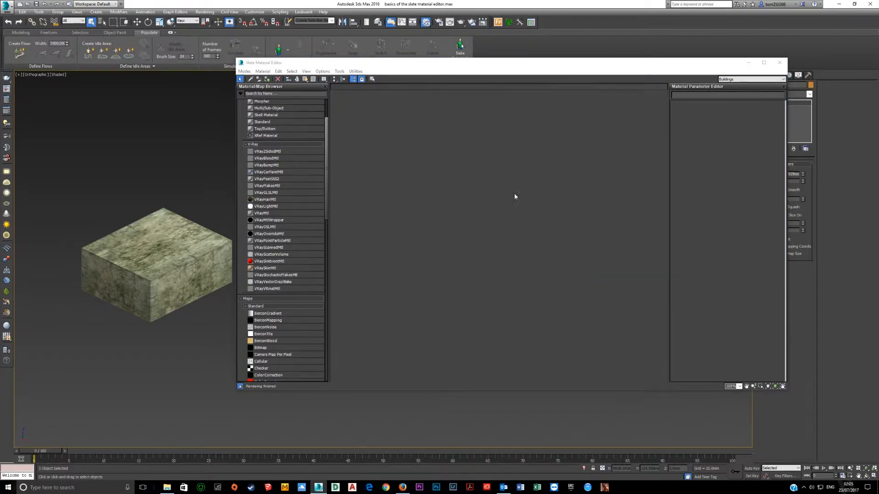
Create a new node view, keeping the suggested name View1
right_click(354, 86)
left_click(366, 92)
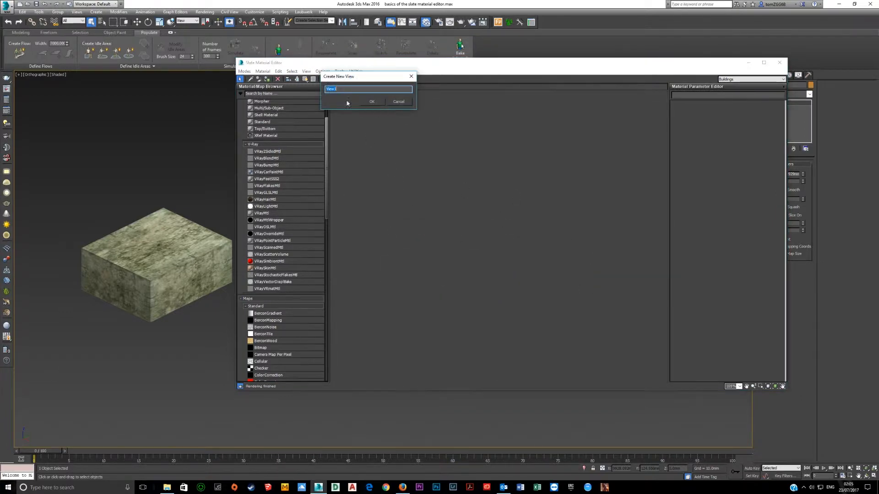
left_click(371, 101)
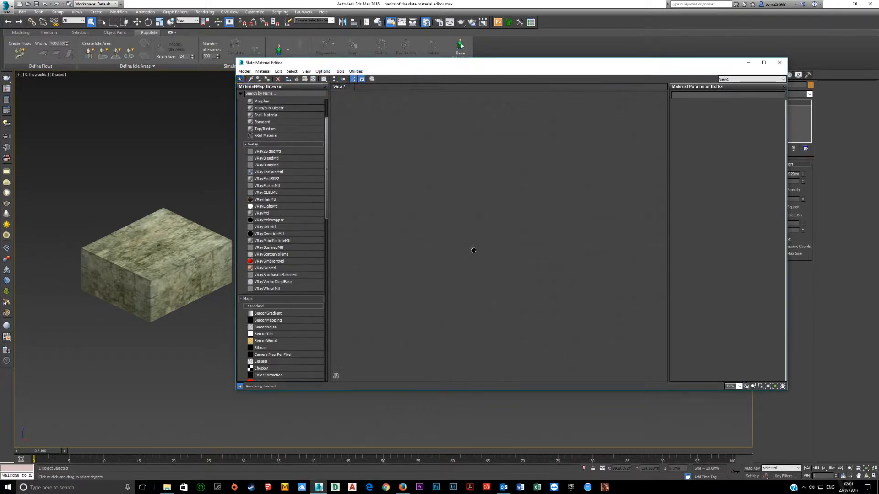
Add a VRayMtl material node to the centre of the empty View1
scroll(473, 248, "down", 3)
middle_click_drag(485, 232, 485, 233)
scroll(484, 233, "up", 1)
left_click_drag(258, 213, 495, 222)
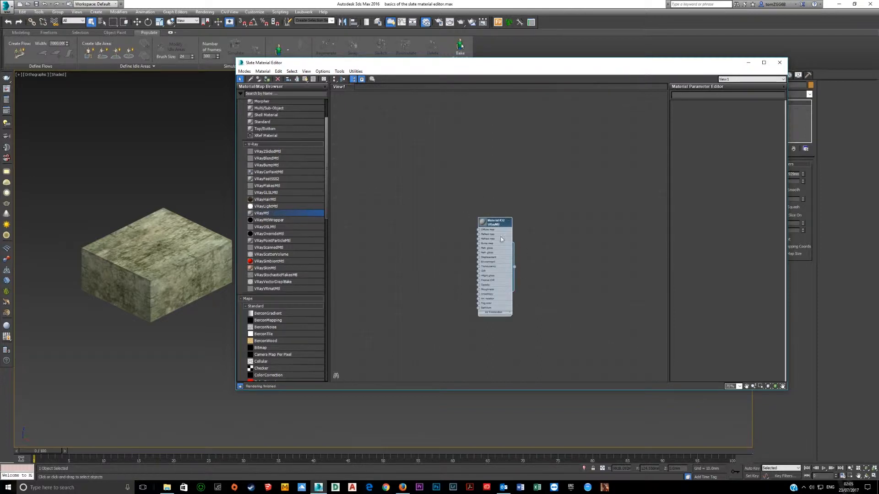
scroll(503, 263, "up", 6)
middle_click_drag(485, 262, 476, 282)
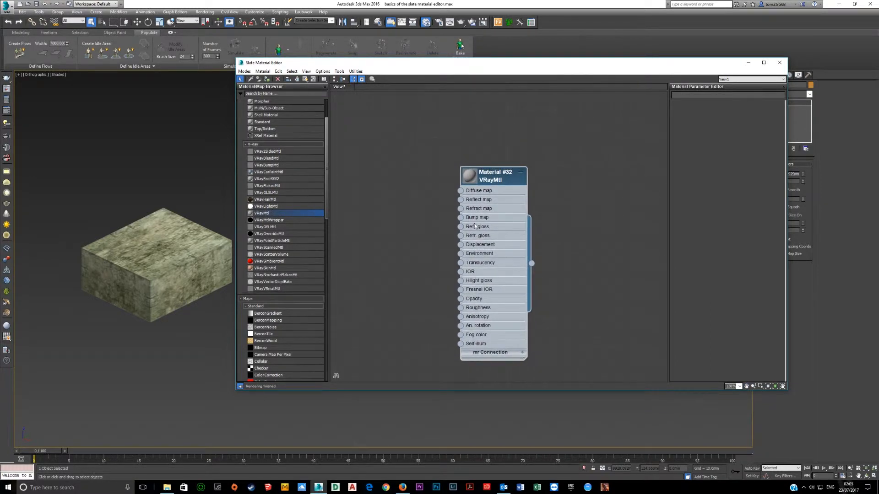
Examine the VRayMtl node and its map slots up close and from a distance
scroll(151, 273, "up", 7)
scroll(158, 269, "down", 7)
scroll(159, 268, "down", 5)
scroll(156, 265, "up", 6)
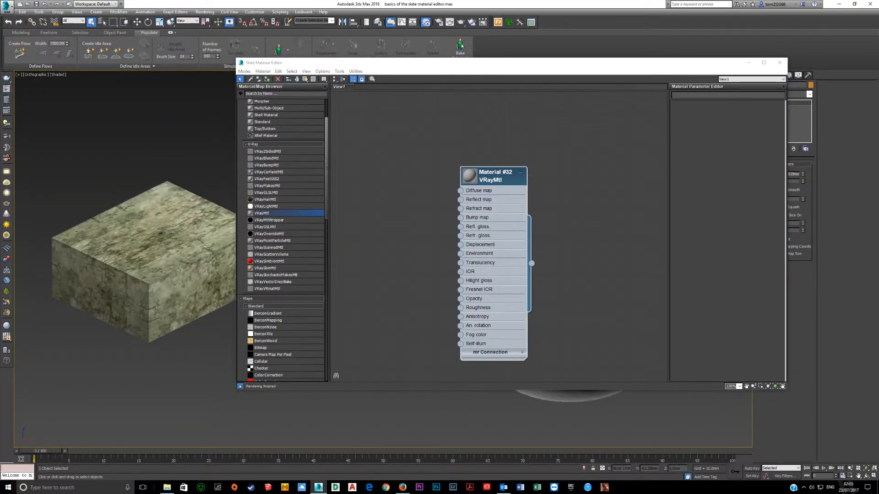
middle_click_drag(499, 240, 457, 230)
scroll(456, 230, "up", 5)
scroll(457, 230, "down", 2)
scroll(456, 230, "down", 4)
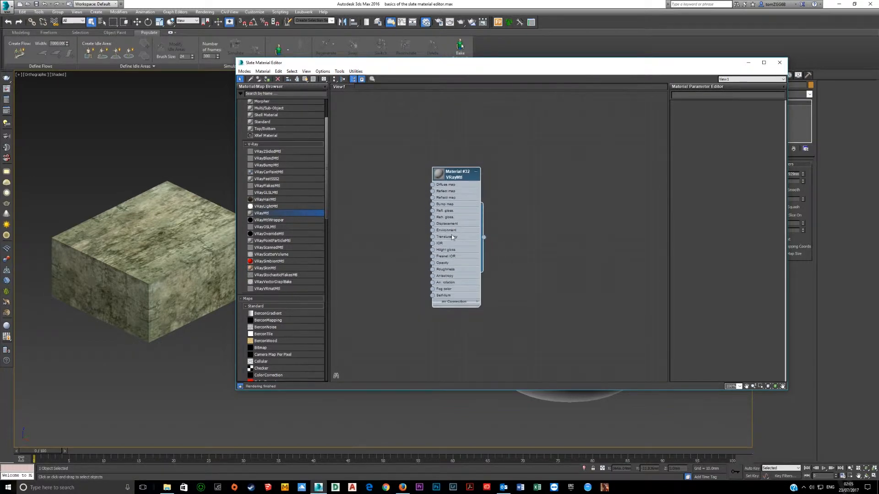
scroll(453, 235, "up", 3)
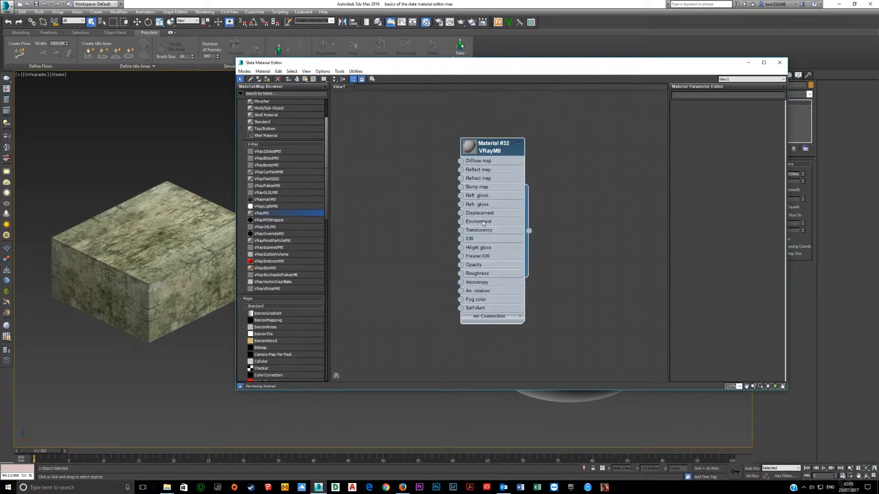
Delete the VRayMtl node and remove View1 from the Slate Material Editor
key("Delete")
right_click(339, 88)
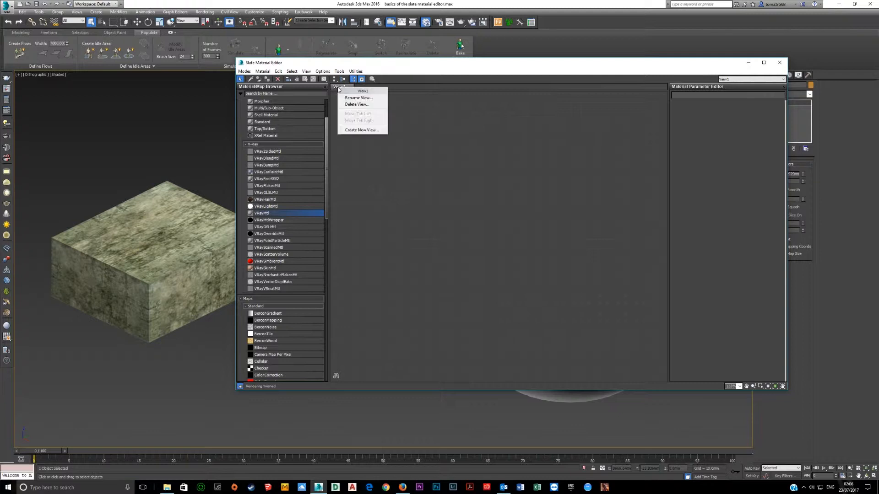
left_click(356, 104)
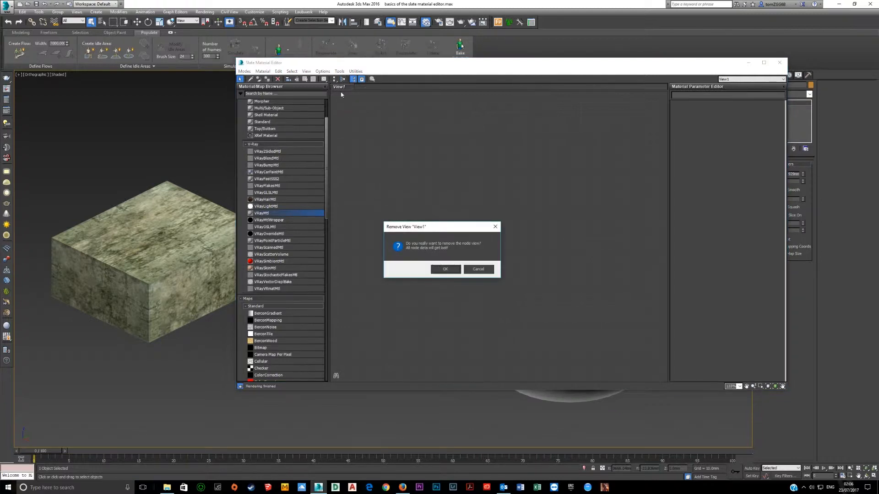
left_click(448, 271)
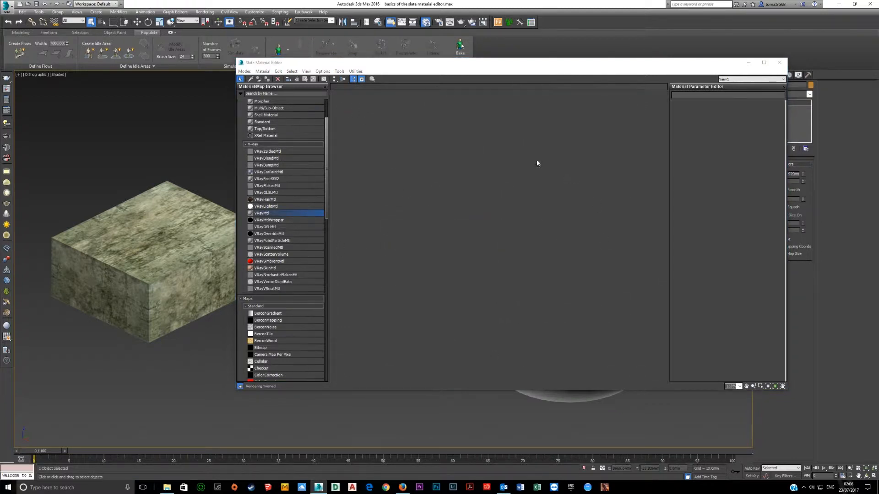
Try to add VRayMtl and other materials to the node area while no view exists
left_click_drag(263, 214, 460, 288)
left_click_drag(266, 227, 459, 251)
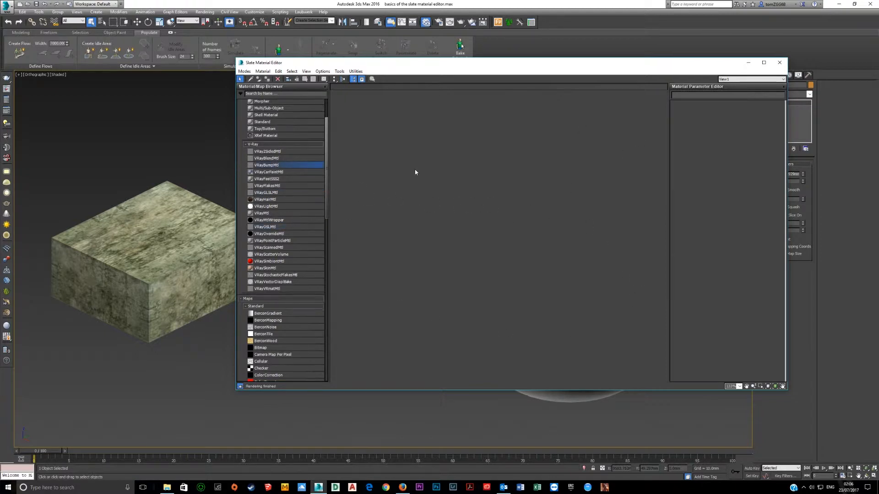
scroll(312, 130, "up", 4)
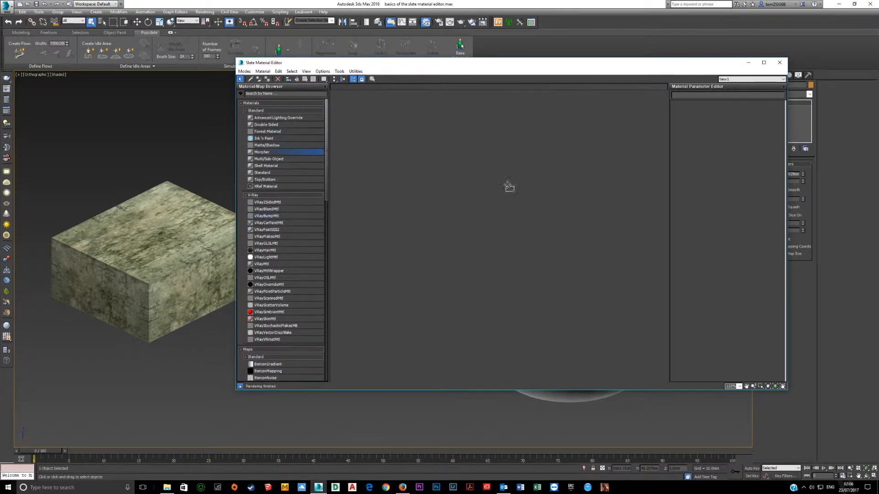
left_click_drag(270, 172, 345, 197)
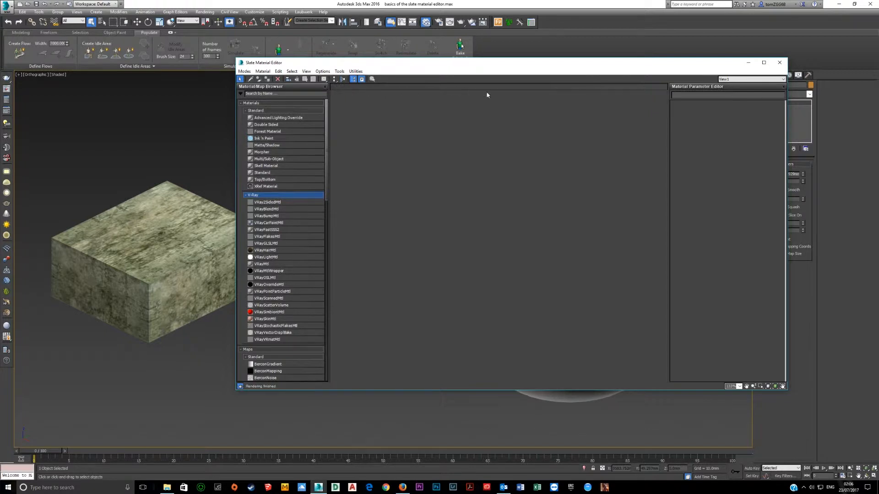
Create a new node view named Building
right_click(353, 86)
left_click(361, 88)
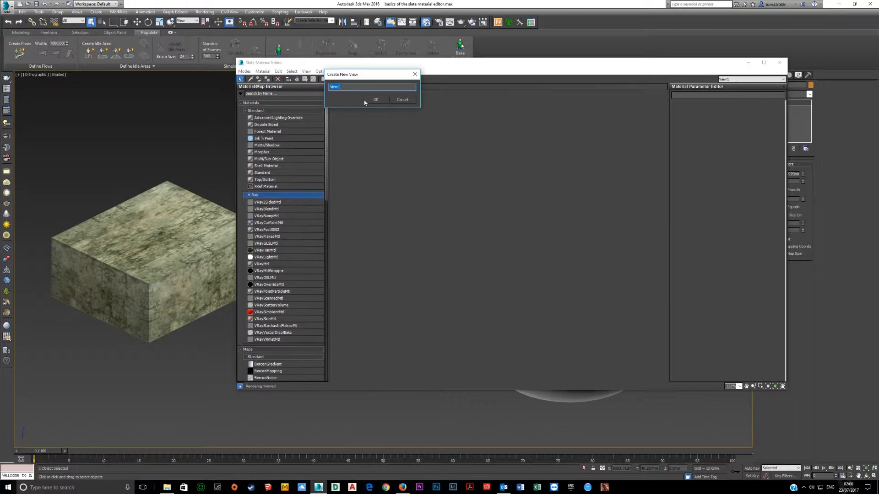
type("Bri")
left_click(367, 101)
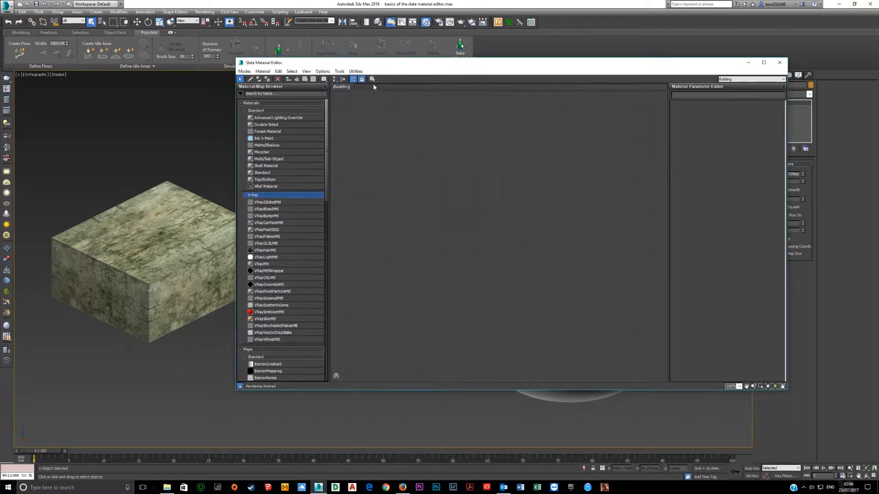
Create a second node view named Furniture beside the Building view
right_click(397, 85)
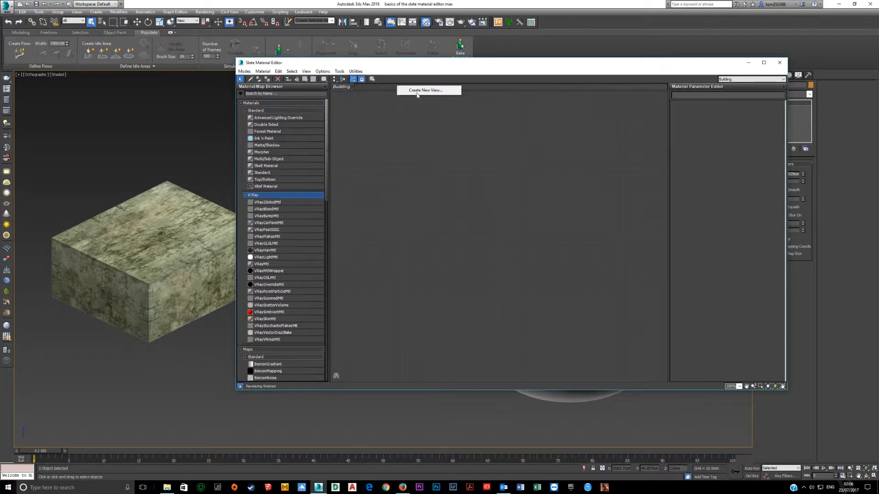
left_click(421, 90)
type("Fir")
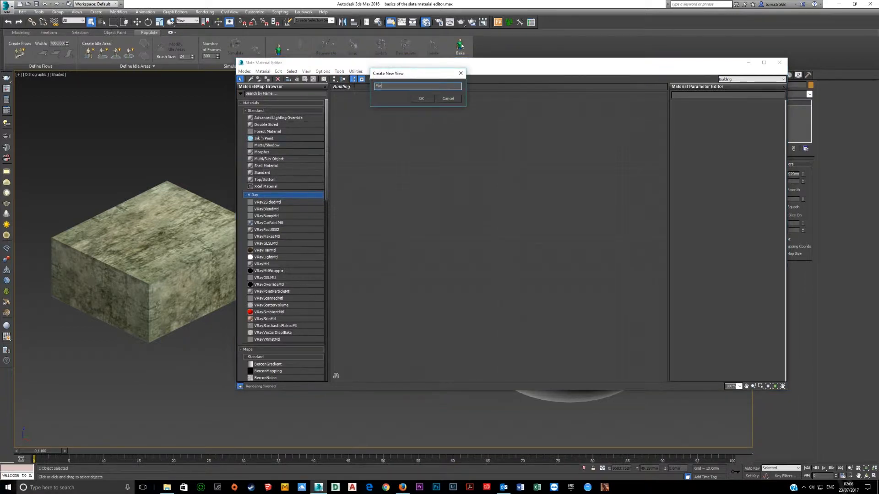
type("niture")
key("Return")
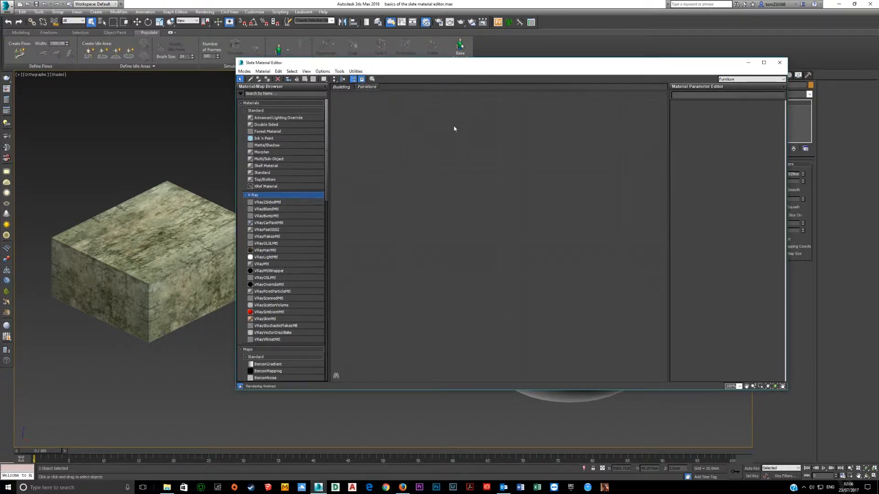
Switch between the Building and Furniture views, and delete the Furniture view
left_click(341, 87)
left_click(372, 89)
right_click(366, 88)
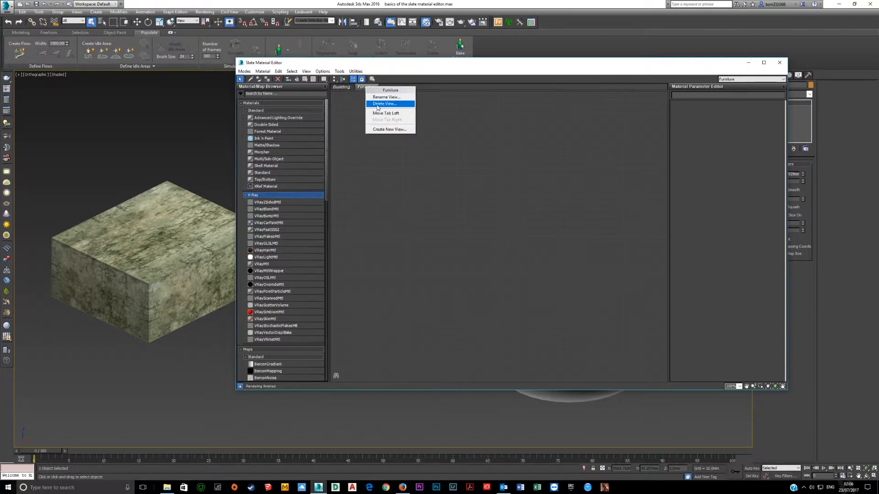
left_click(378, 105)
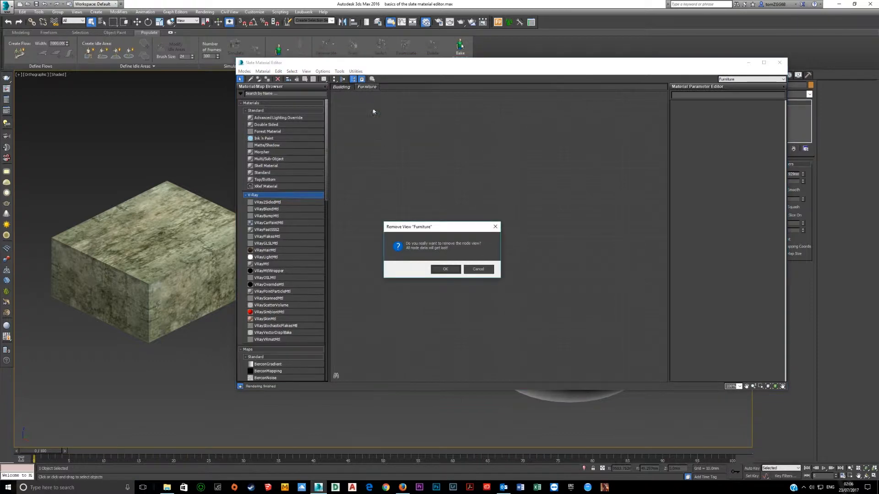
left_click(445, 270)
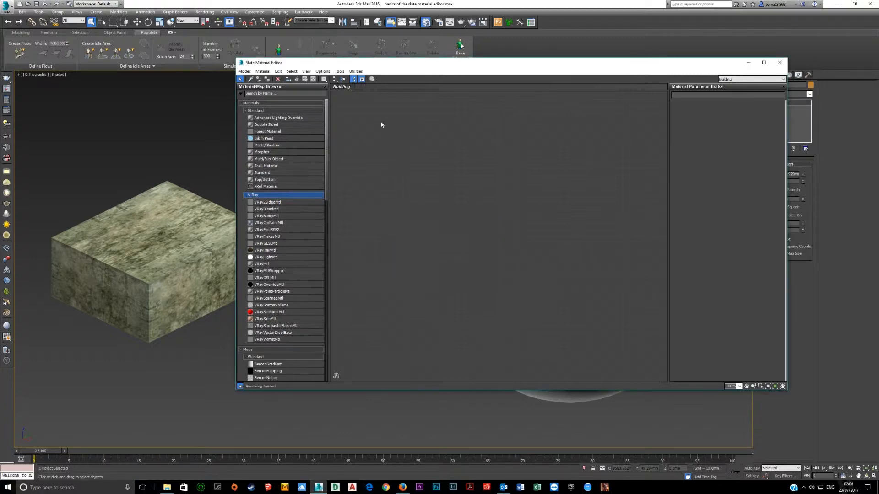
Rename the Building view as View1
right_click(342, 86)
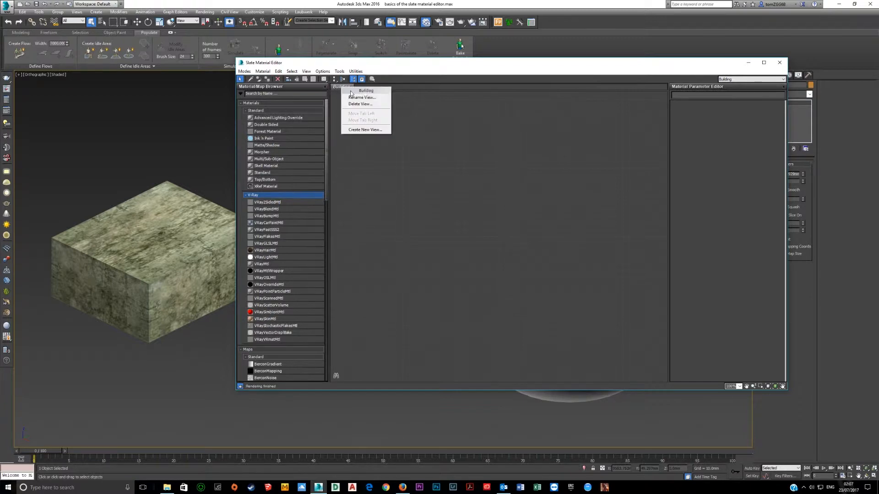
left_click(354, 98)
type("Ve")
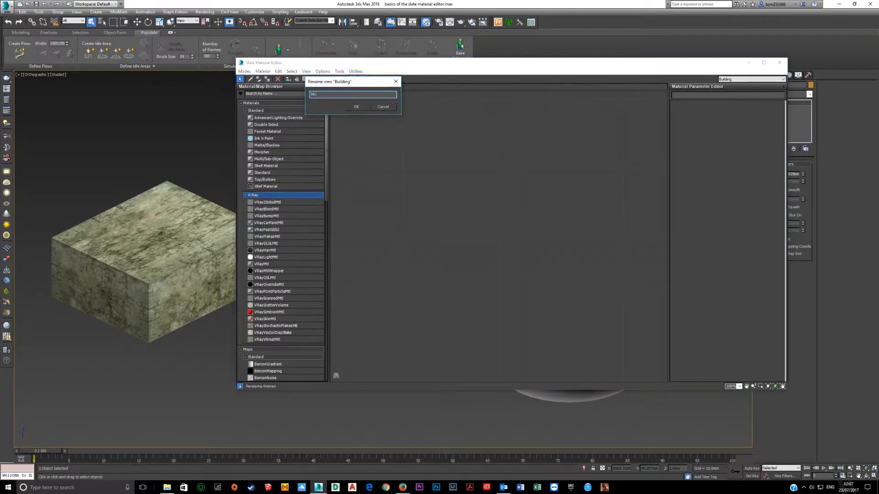
left_click(366, 107)
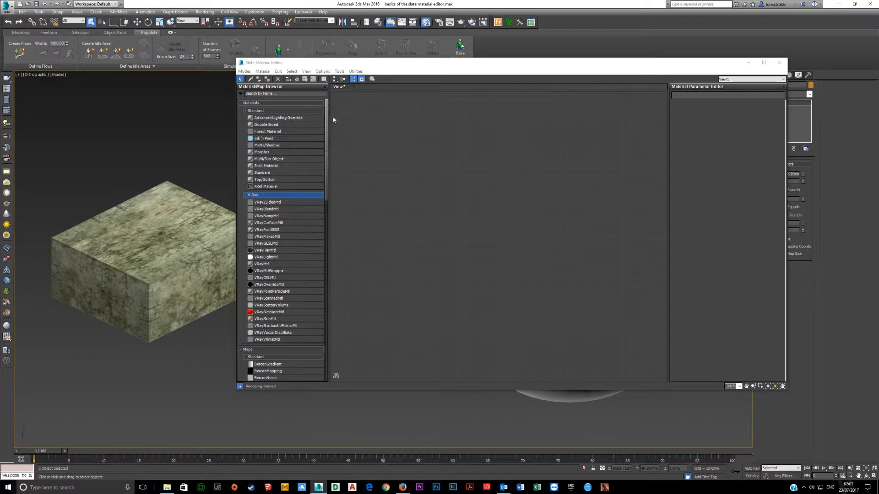
Add a VRayMtl material node to the renamed view and centre it
left_click_drag(263, 264, 530, 270)
middle_click_drag(517, 312, 469, 233)
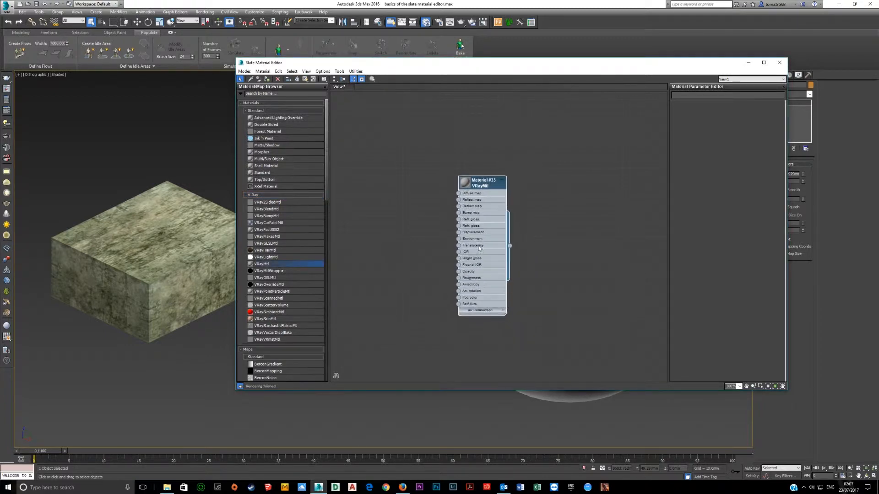
Switch to the Compact Material Editor and return to the Slate Material Editor
scroll(476, 252, "up", 1)
scroll(476, 252, "up", 1)
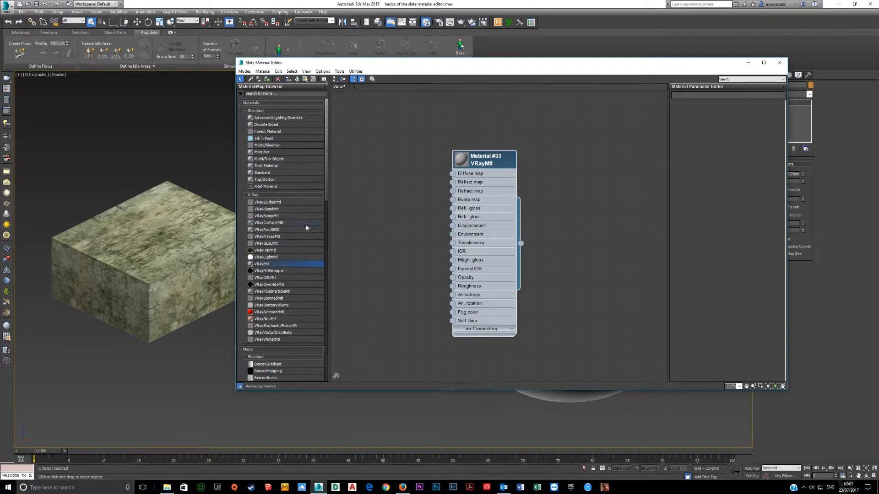
left_click(244, 71)
left_click(259, 80)
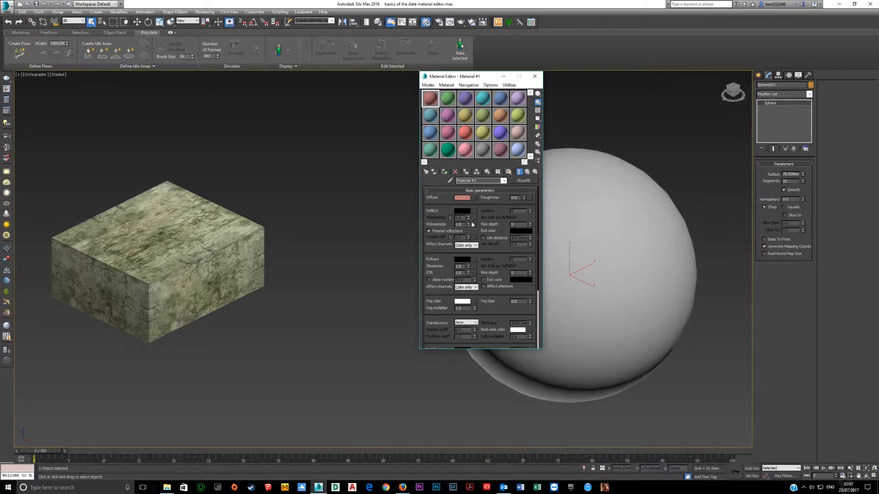
left_click(428, 85)
left_click(441, 99)
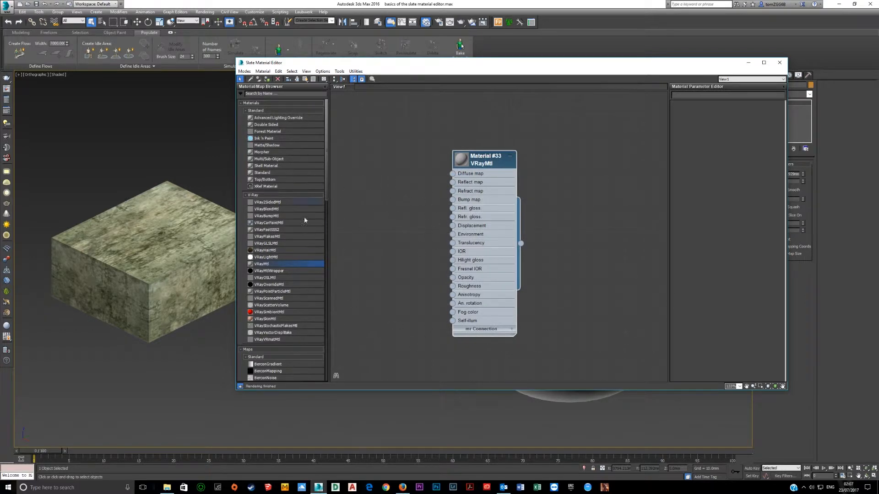
Widen the Slate Material Editor window and its Material/Map Browser so that all sample slots fit in six columns
left_click_drag(327, 176, 327, 363)
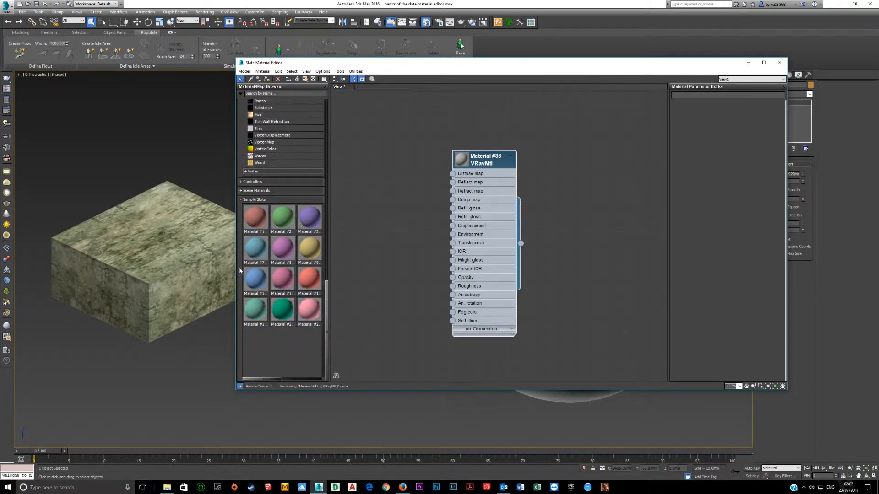
left_click_drag(240, 270, 144, 266)
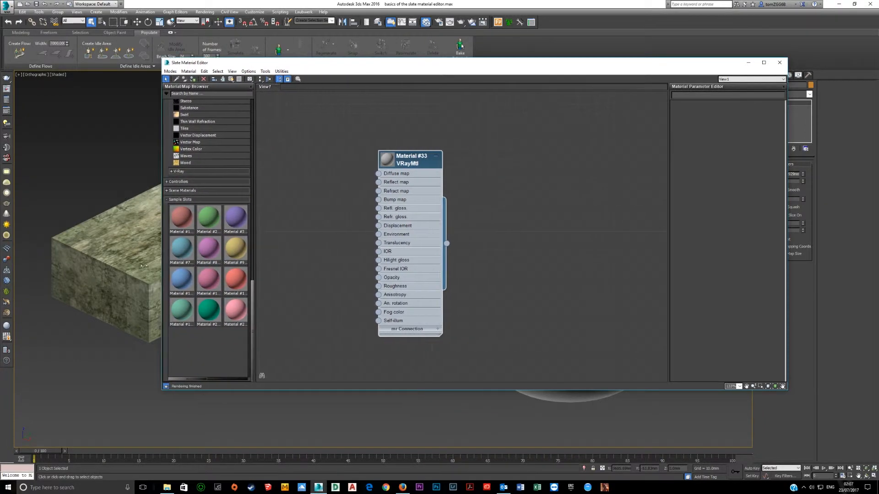
left_click_drag(228, 275, 337, 275)
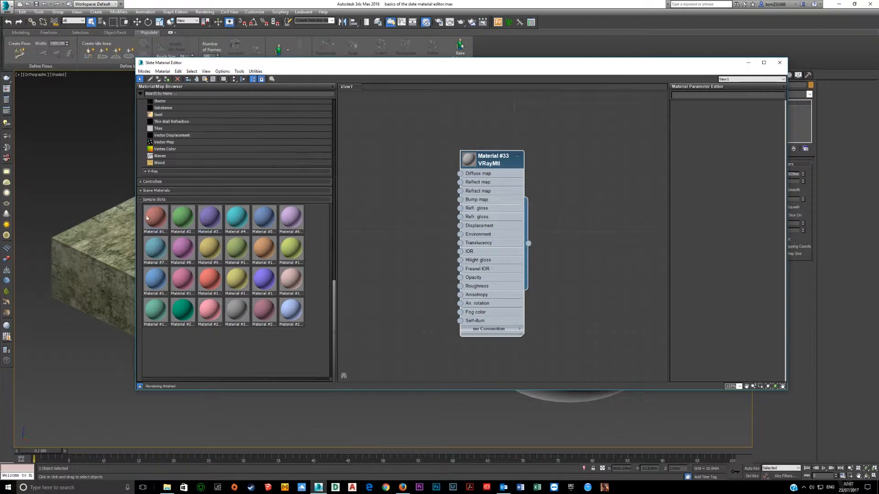
Add Material #1 from the first sample slot to View1 and delete its node
scroll(413, 227, "up", 1)
middle_click_drag(413, 228, 575, 230)
double_click(157, 222)
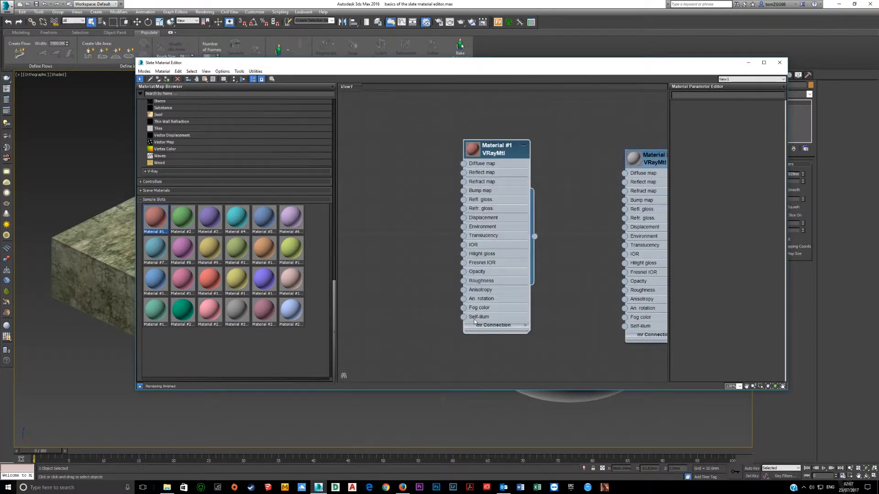
key("Delete")
Place Material #1 in View1 as an instance of its sample slot, and delete that node too
left_click_drag(155, 219, 490, 286)
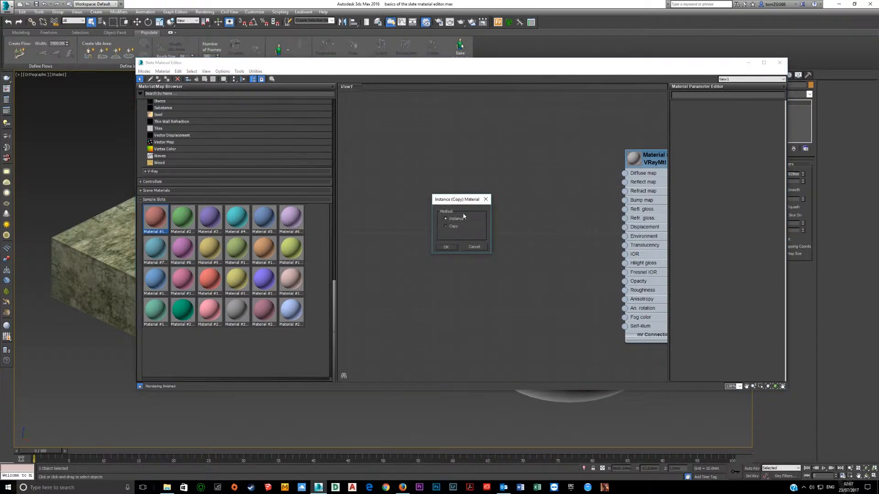
left_click(443, 247)
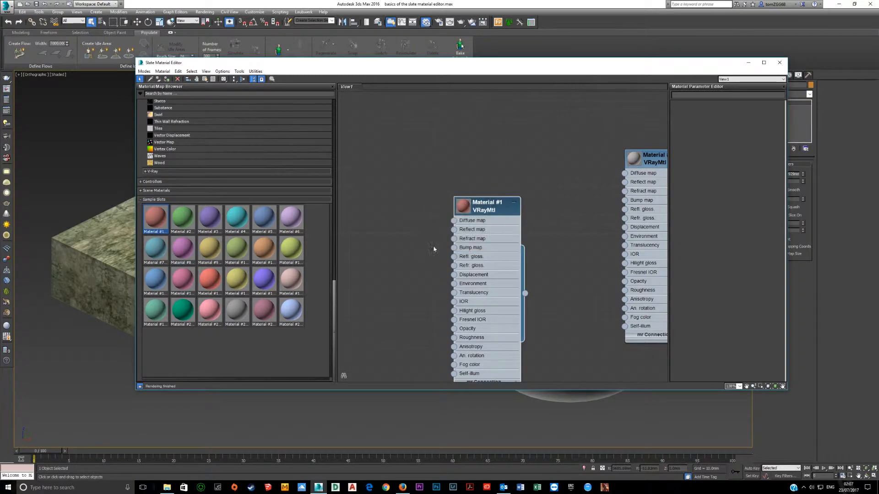
scroll(466, 275, "down", 2)
middle_click_drag(466, 262, 426, 240)
key("Delete")
scroll(502, 208, "up", 1)
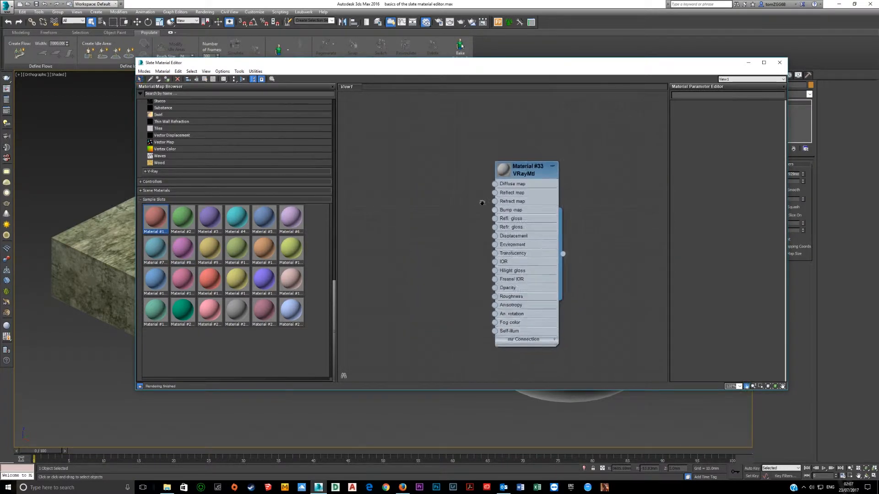
middle_click_drag(503, 214, 464, 205)
scroll(464, 204, "up", 3)
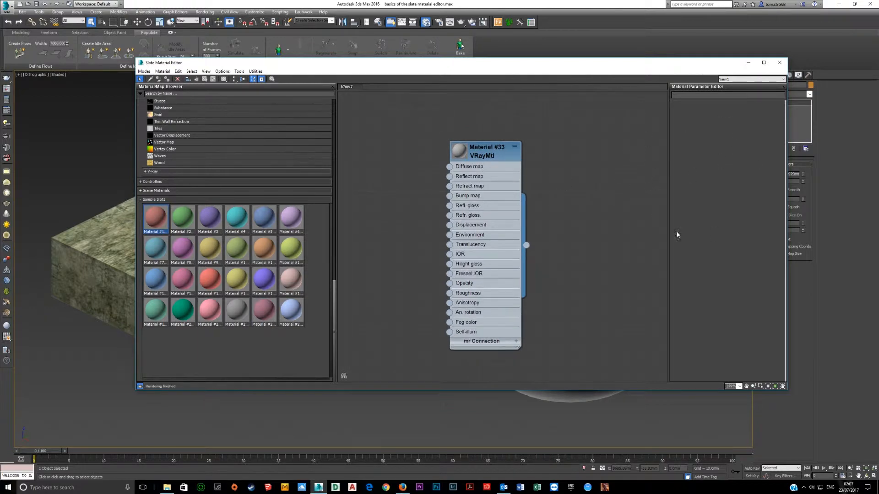
Show Material #33's parameters and compare them with the parameter layout in the Compact Material Editor, returning to the Slate editor
double_click(496, 216)
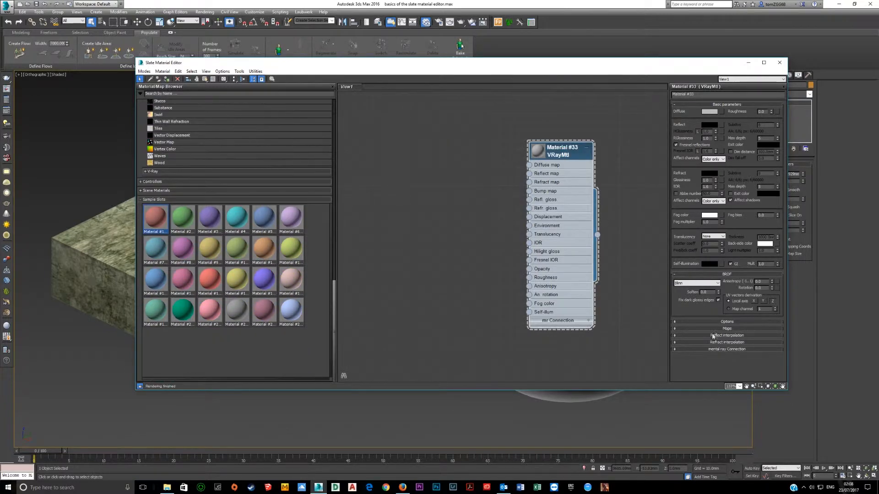
left_click(145, 73)
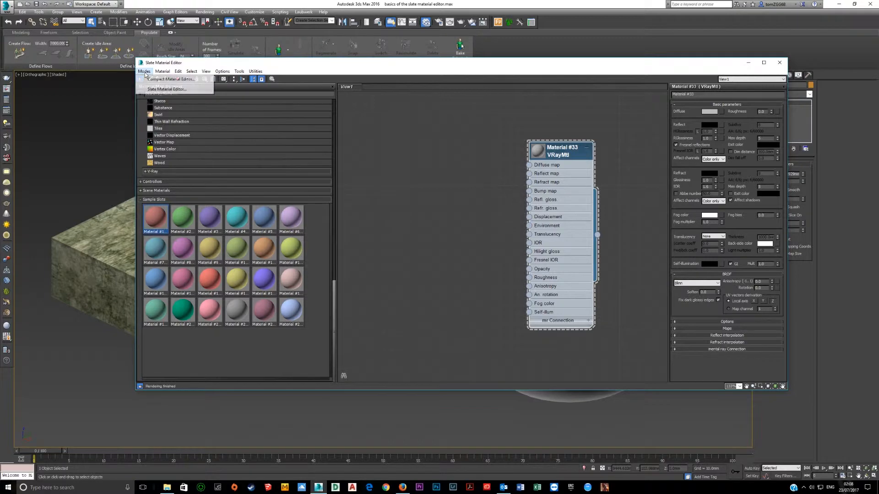
left_click(165, 81)
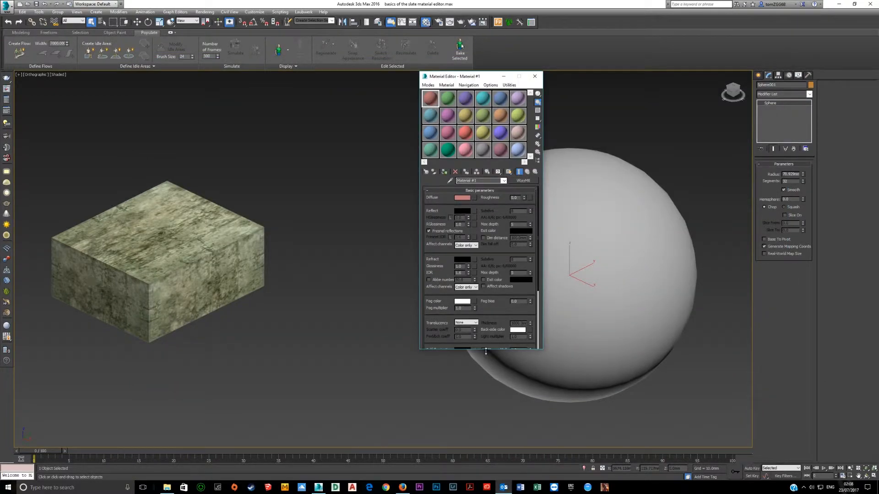
left_click_drag(485, 350, 480, 460)
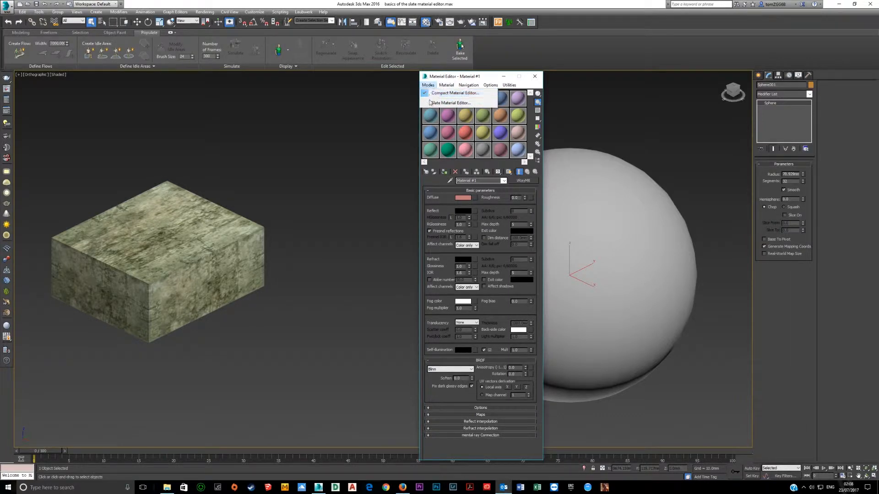
left_click(451, 103)
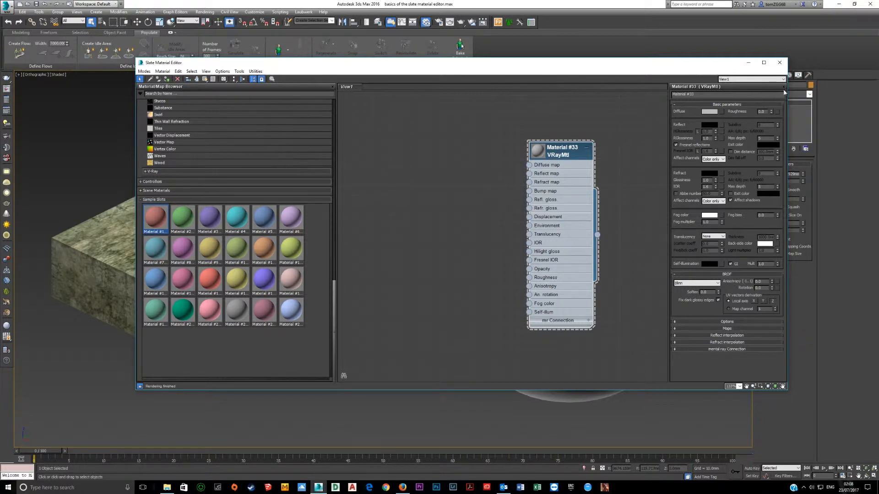
Hide and restore the Material Parameter Editor with Material #33's parameters loaded, and do the same with the Material/Map Browser
left_click(784, 86)
left_click(622, 150)
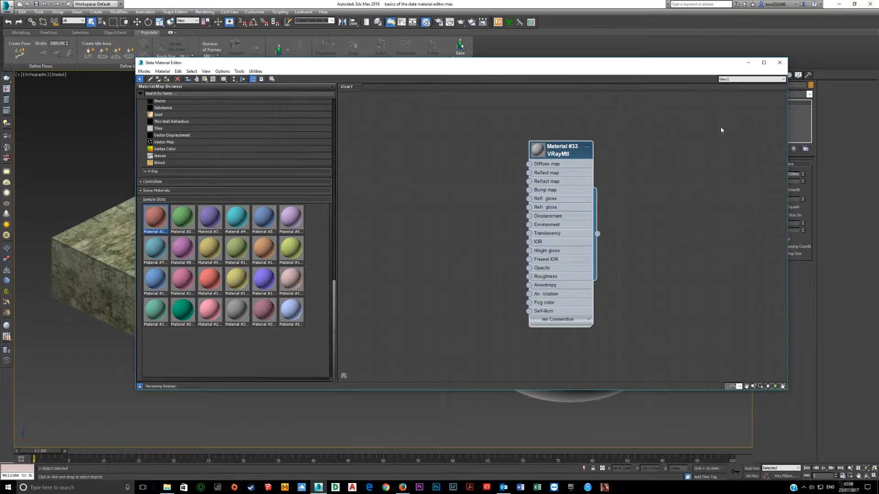
left_click(261, 79)
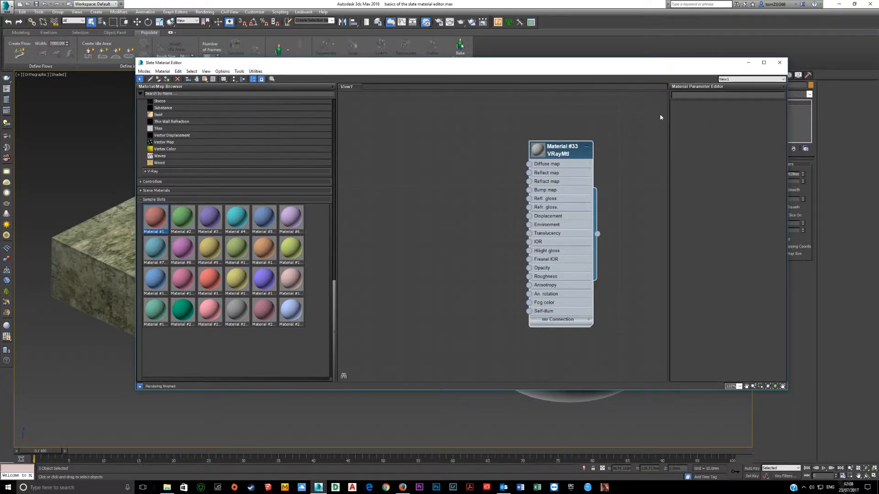
left_click(553, 192)
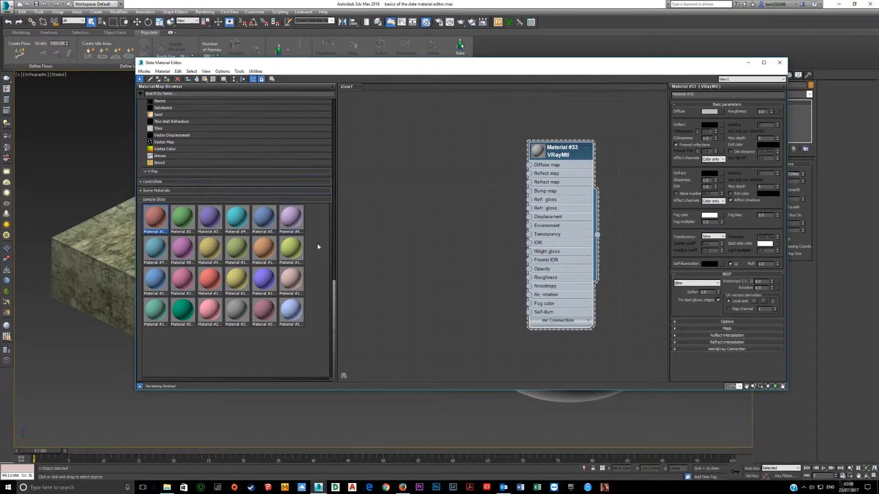
left_click(332, 86)
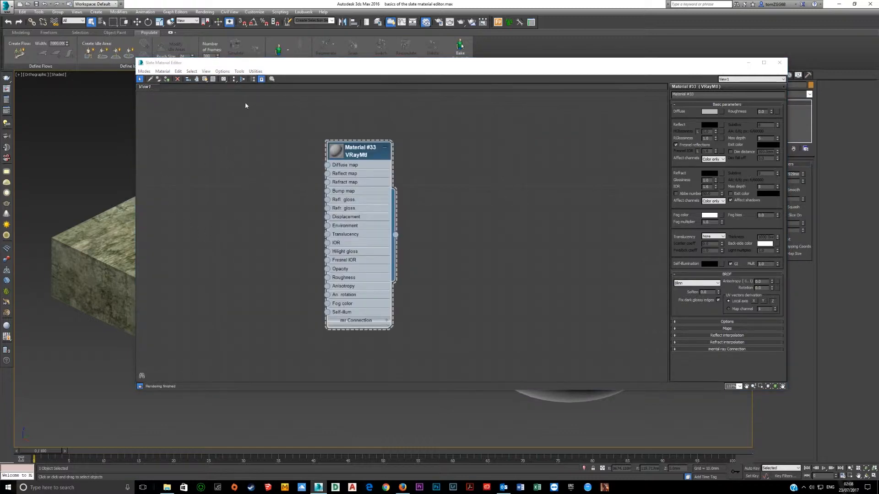
left_click(253, 80)
Collapse the Standard maps group and both the V-Ray and Standard materials groups in the Material/Map Browser
left_click_drag(334, 318, 325, 223)
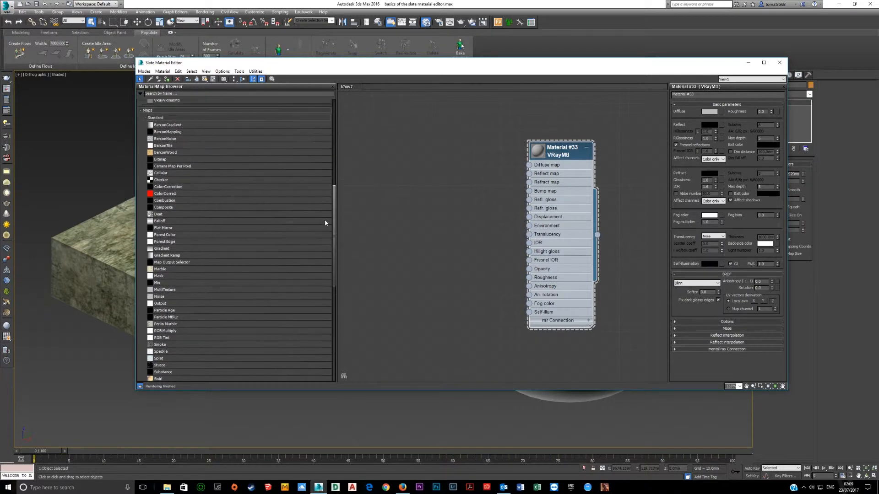
left_click(165, 117)
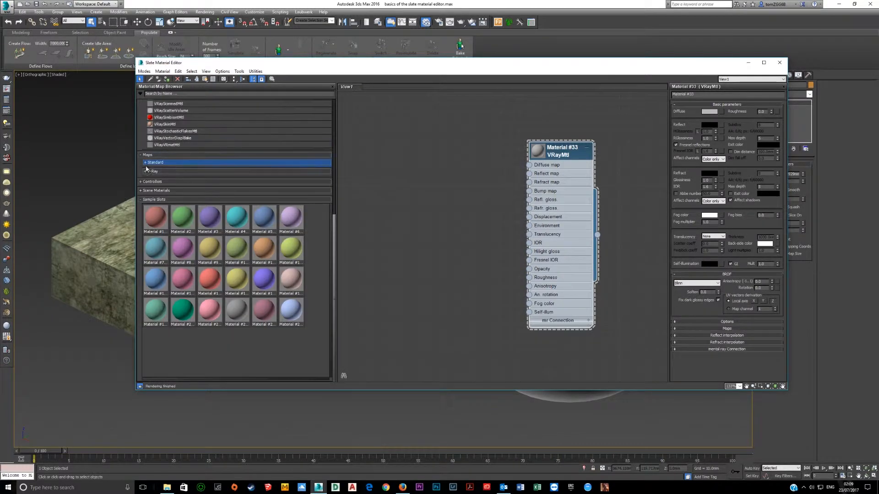
left_click_drag(335, 234, 345, 102)
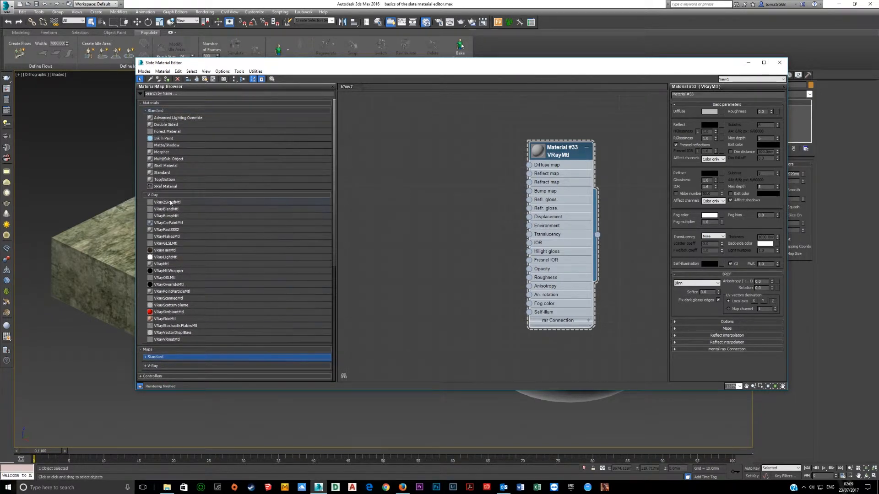
left_click(172, 195)
left_click(165, 110)
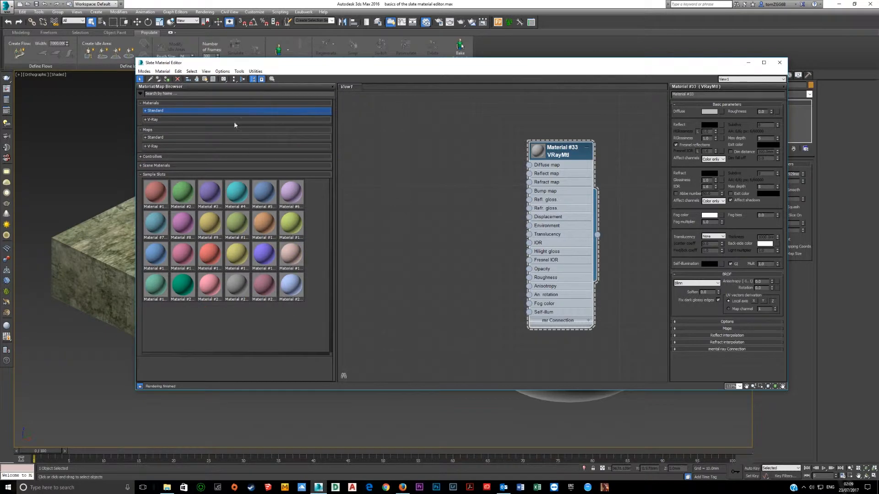
Look through the V-Ray materials, V-Ray maps and Standard maps groups, collapsing each one again
left_click(167, 120)
left_click(178, 120)
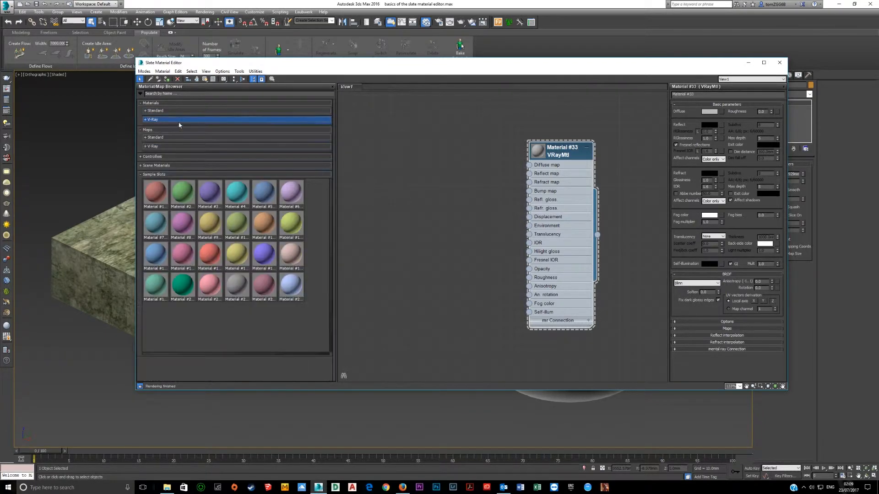
left_click(172, 146)
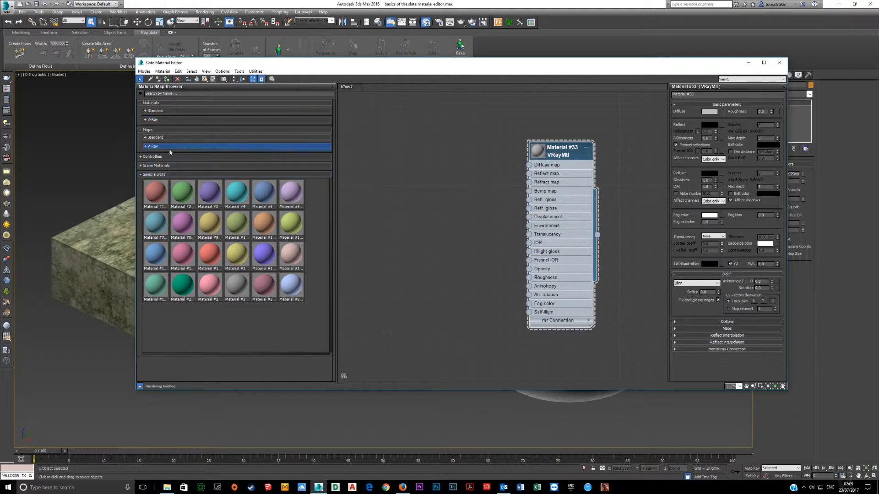
left_click(172, 138)
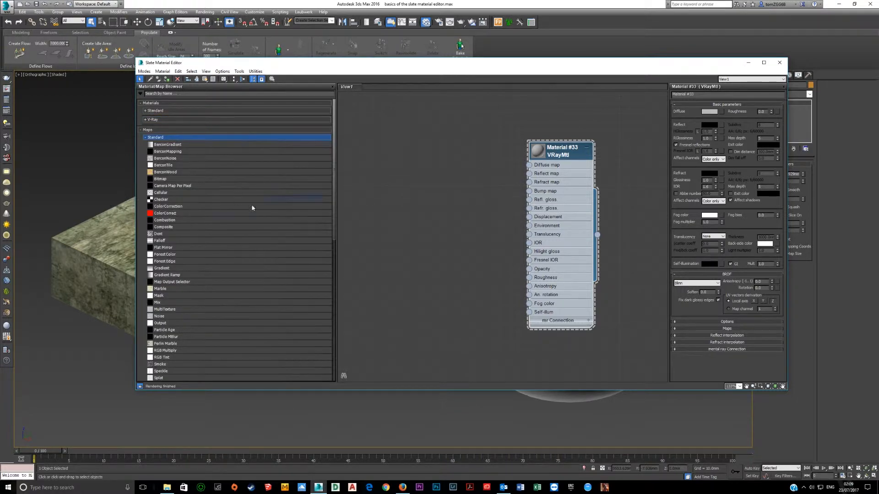
mouse_move(334, 228)
left_mouse_down()
mouse_move(337, 352)
mouse_move(334, 214)
left_mouse_up()
left_click_drag(334, 224, 339, 168)
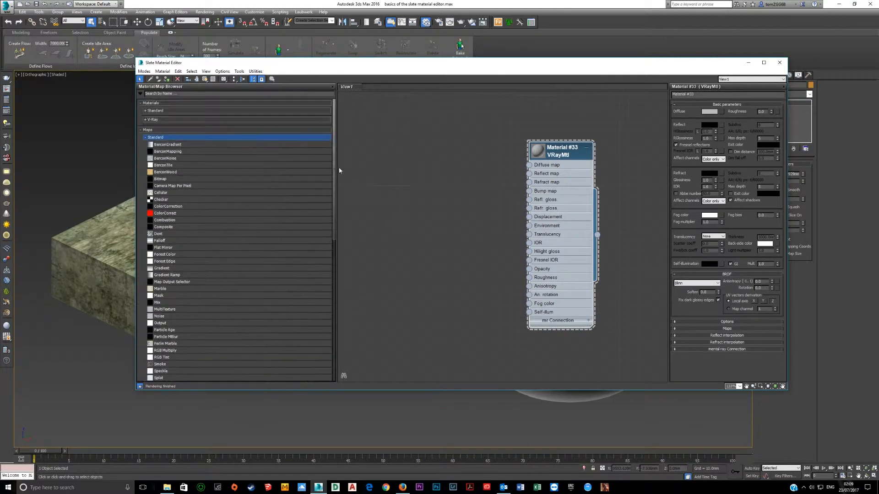
left_click(174, 137)
Expand the V-Ray materials group and look through the V-Ray maps, leaving both map groups collapsed
left_click(165, 120)
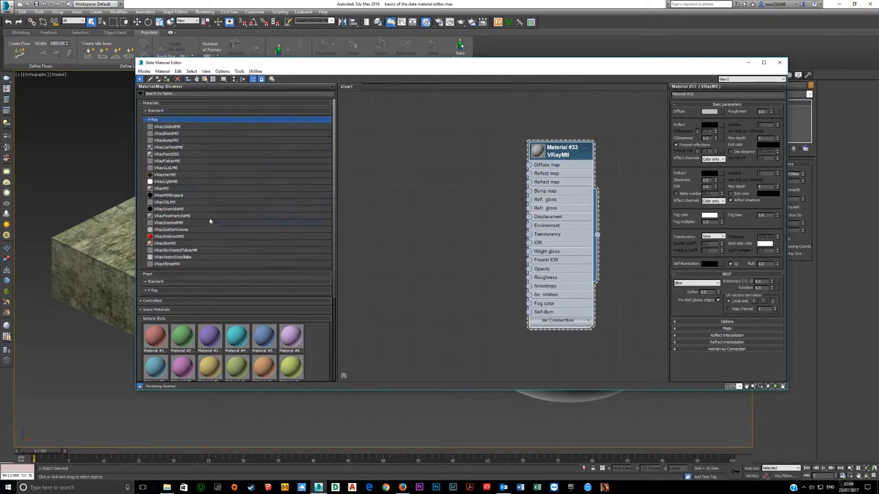
scroll(168, 222, "down", 3)
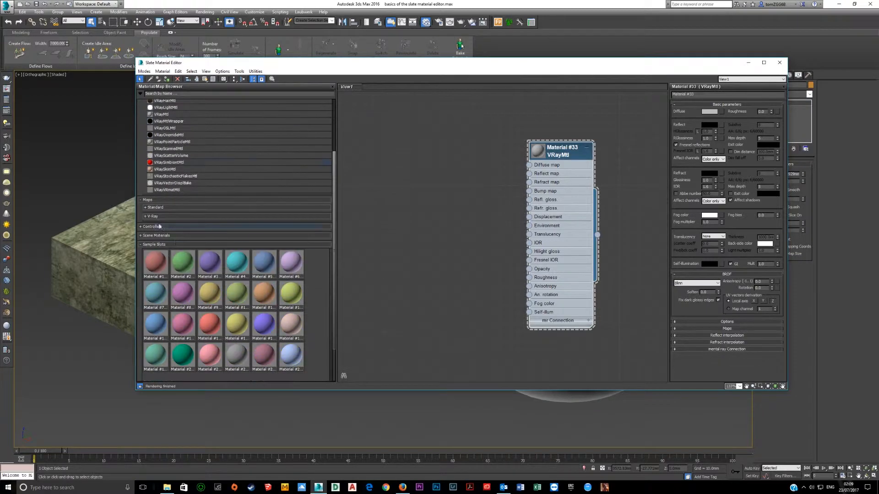
left_click(170, 217)
left_click(165, 210)
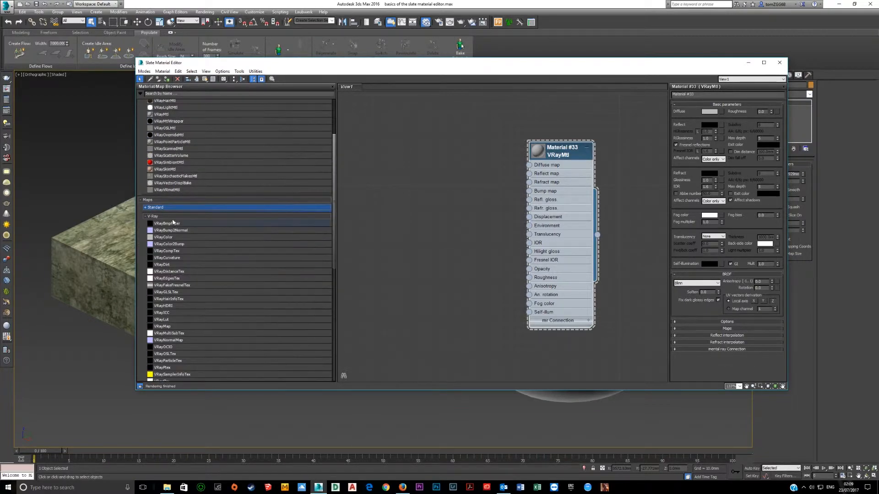
left_click(173, 217)
scroll(334, 237, "up", 3)
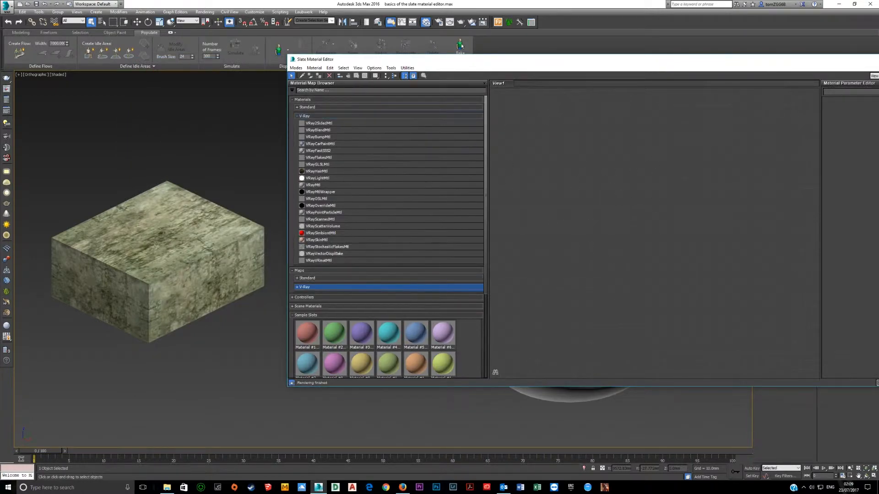
Pick the material from the stone-textured box in the viewport to load its node tree into View1
left_click(231, 272)
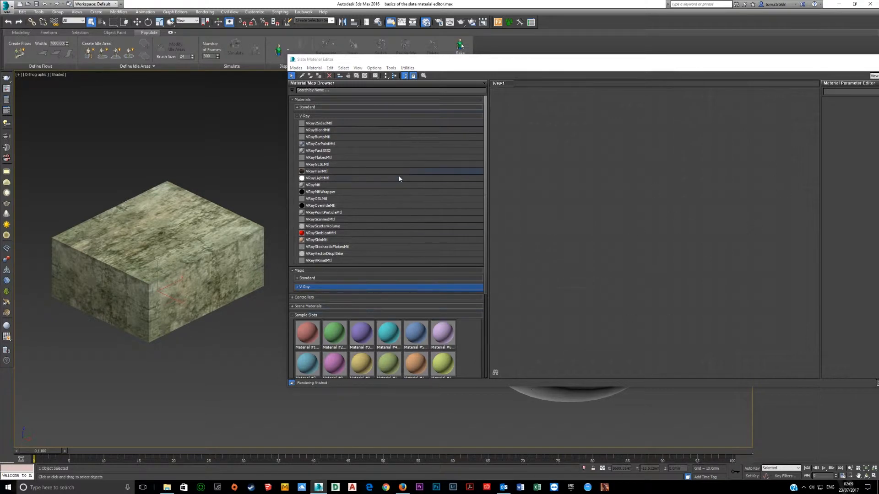
left_click(301, 76)
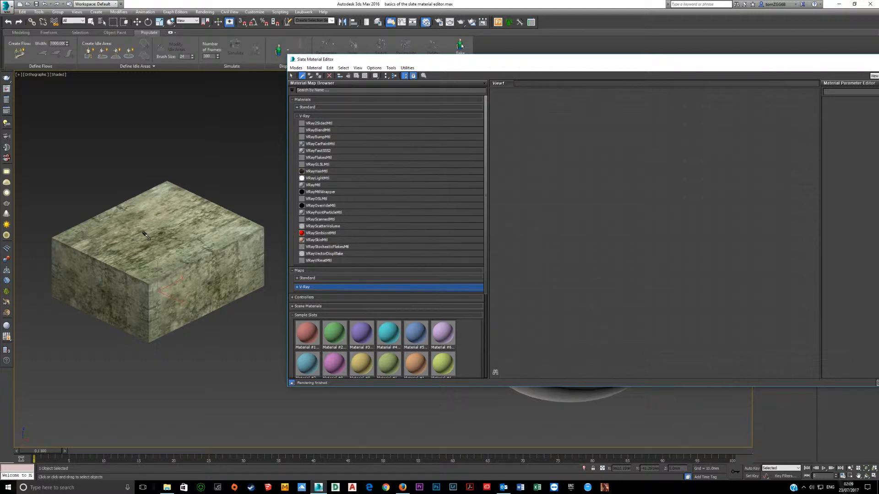
left_click(145, 234)
middle_click(657, 210)
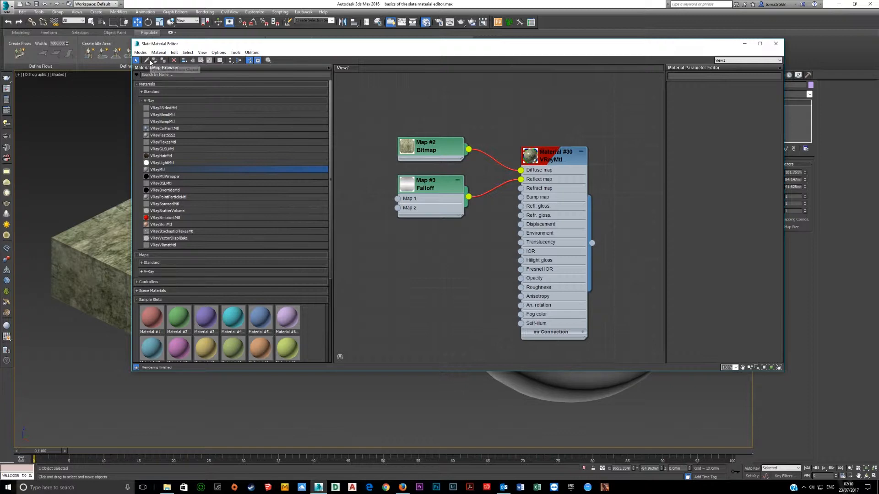
Add a new VRayMtl node to View1, placed beside the stone material's node tree
scroll(549, 227, "down", 2)
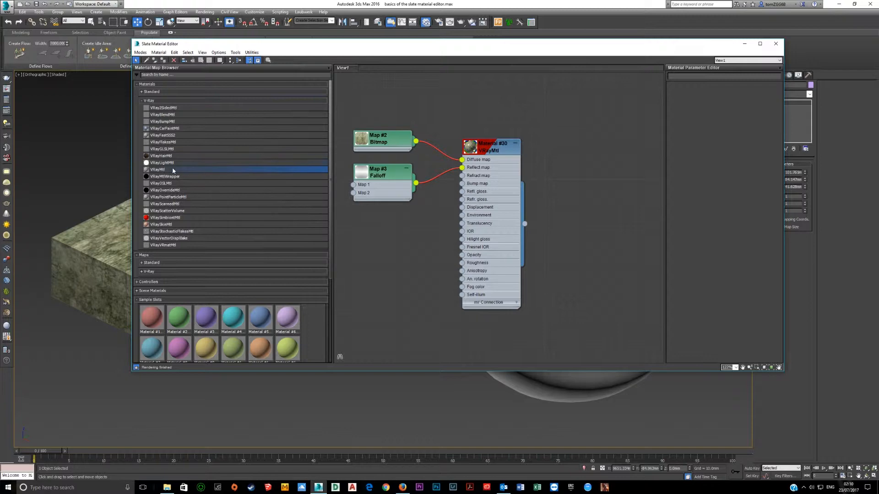
left_click_drag(165, 171, 577, 172)
middle_click_drag(576, 172, 428, 207)
scroll(460, 217, "up", 1)
left_click_drag(460, 218, 460, 189)
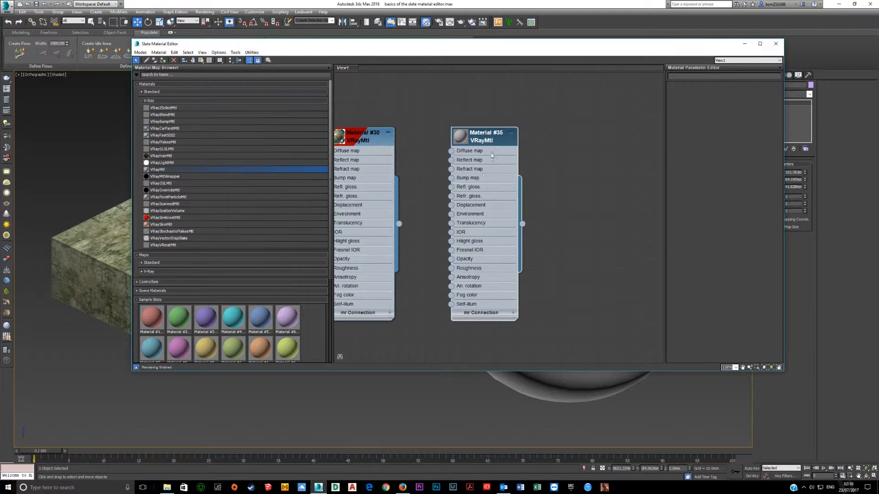
Open the new VRayMtl's parameters and rename the material "Material #30", matching the stone material's name
double_click(482, 202)
left_click(704, 78)
key("Return")
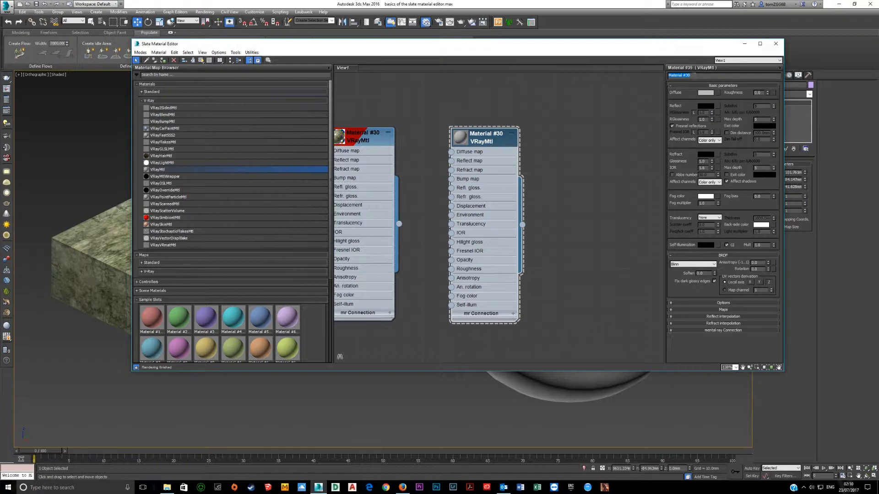
left_click(560, 184)
Put the new plain Material #30 to the scene on the box, and put the stone material back
left_click_drag(404, 46, 545, 59)
middle_click_drag(531, 213, 638, 205)
scroll(611, 204, "down", 2)
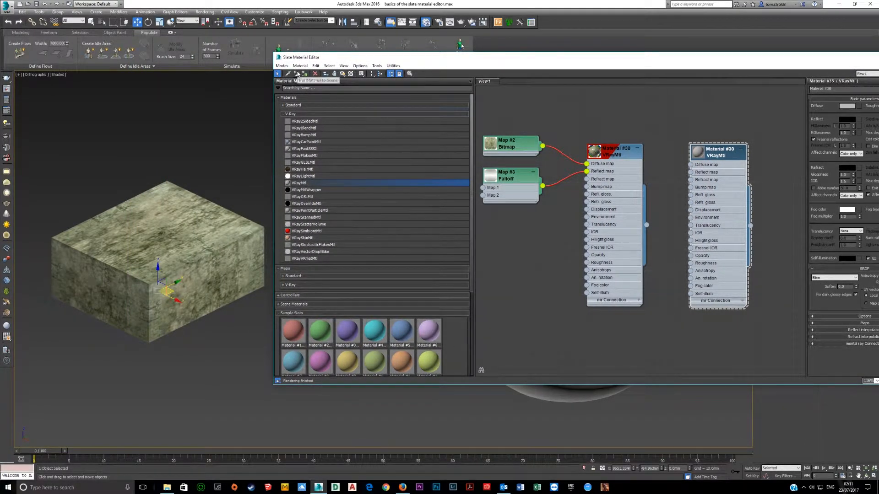
left_click(296, 74)
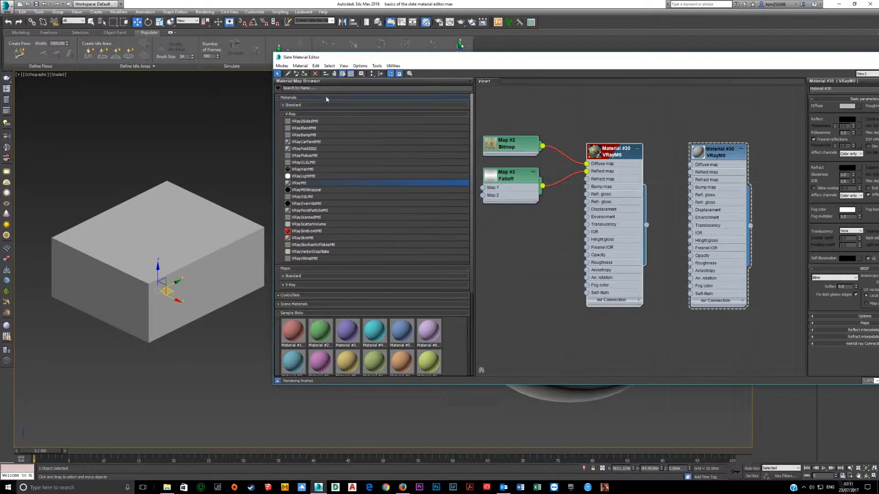
left_click(296, 75)
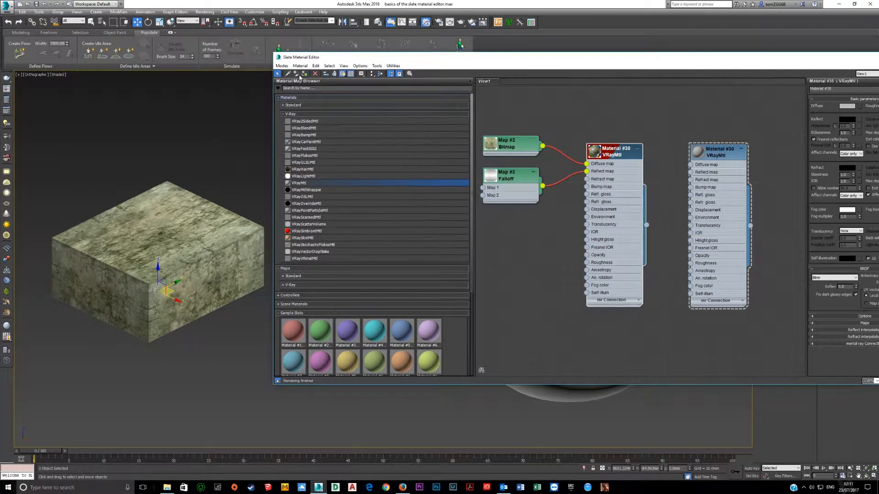
Assign the plain Material #30 to the selected box, and reassign the stone Material #30 to it
left_click(728, 200)
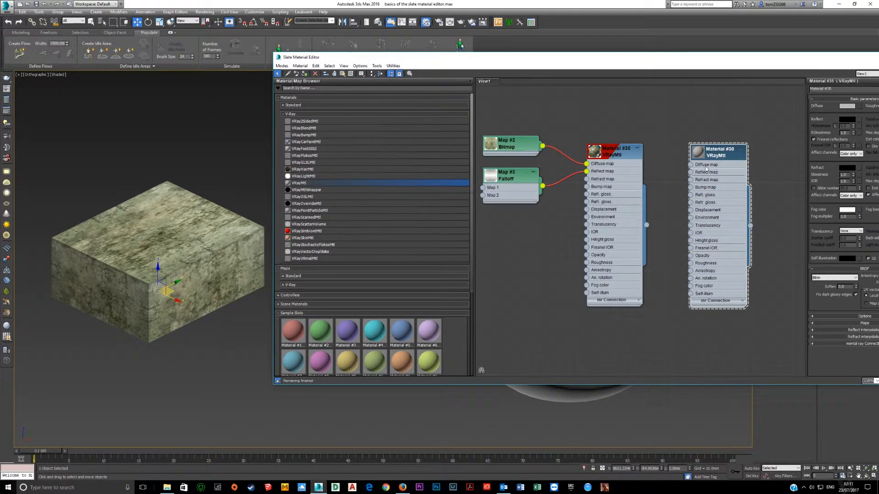
middle_click_drag(697, 205, 674, 203)
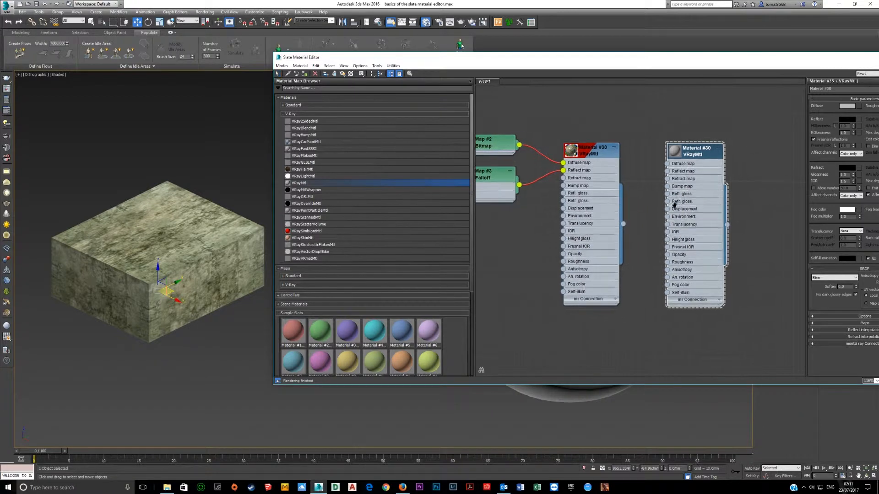
left_click_drag(691, 62, 524, 44)
middle_click_drag(537, 183, 568, 187)
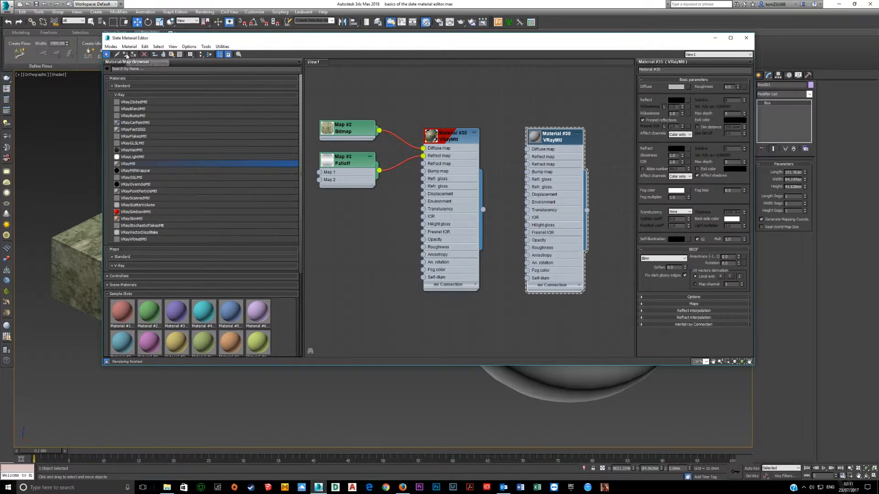
left_click(133, 54)
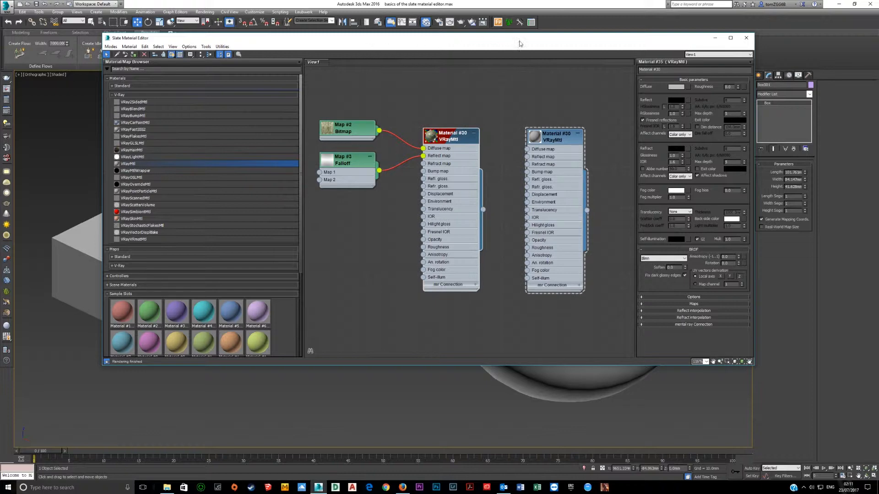
left_click_drag(431, 40, 569, 43)
left_click(272, 57)
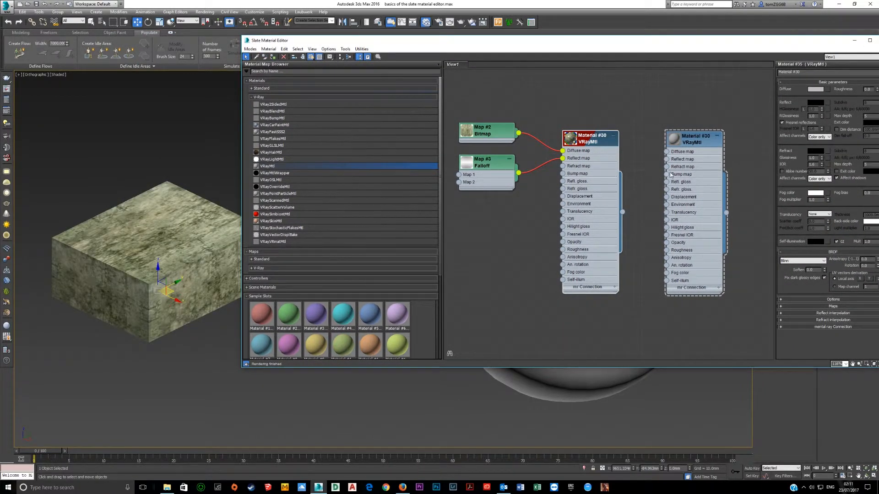
Compare the names and parameters of the stone and plain Material #30 nodes
scroll(613, 168, "down", 2)
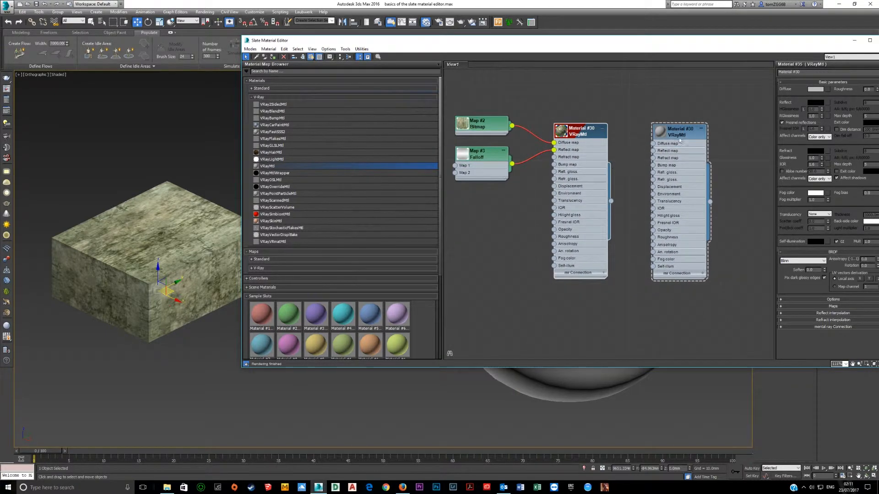
left_click(579, 165)
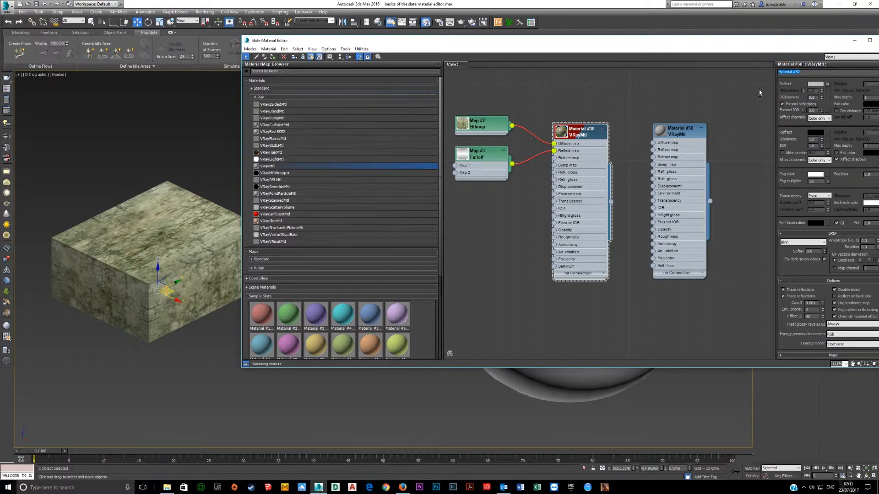
left_click(659, 144)
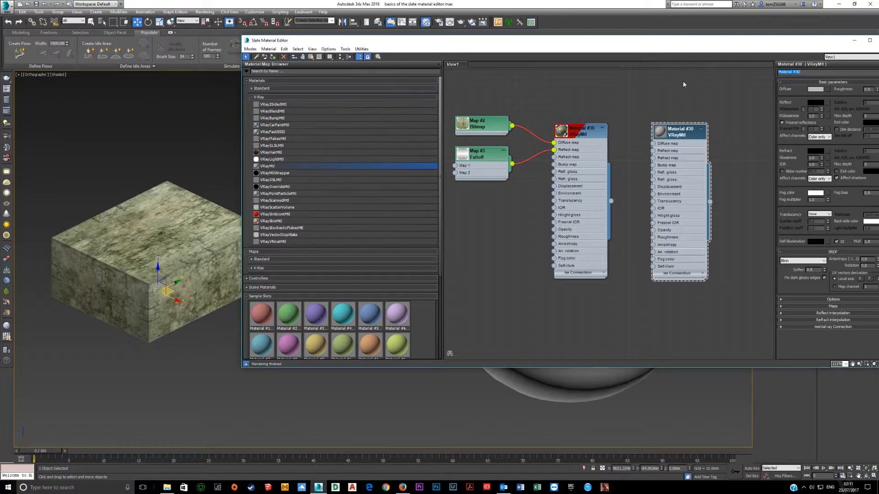
double_click(801, 72)
left_click(661, 101)
Select the stone material node with its Bitmap and Falloff maps, and clear the selection
left_click(596, 185)
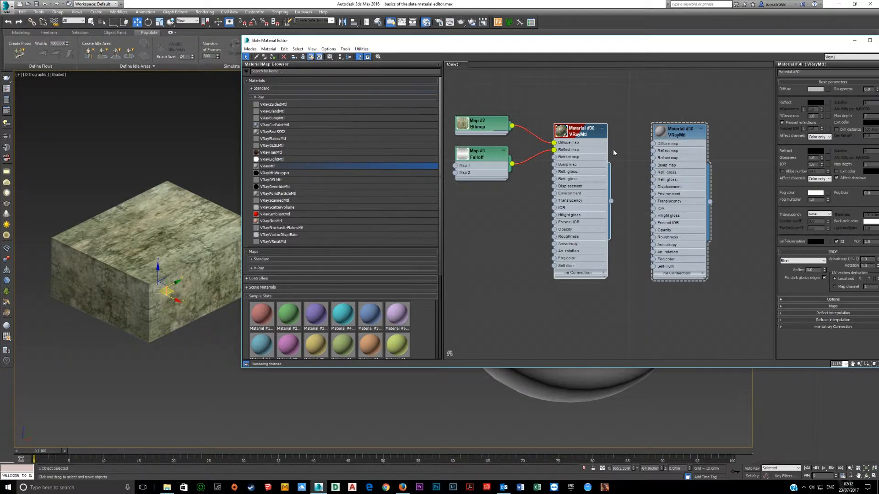
left_click_drag(599, 88, 455, 145)
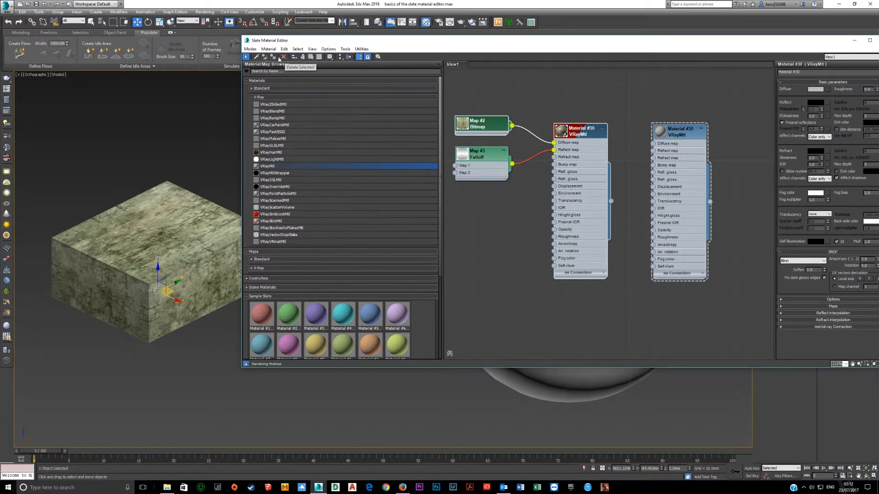
left_click(491, 163)
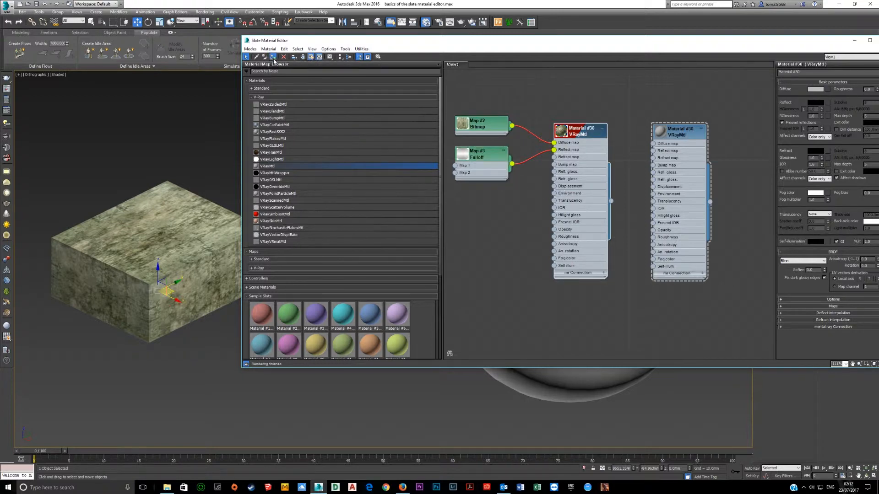
left_click(571, 109)
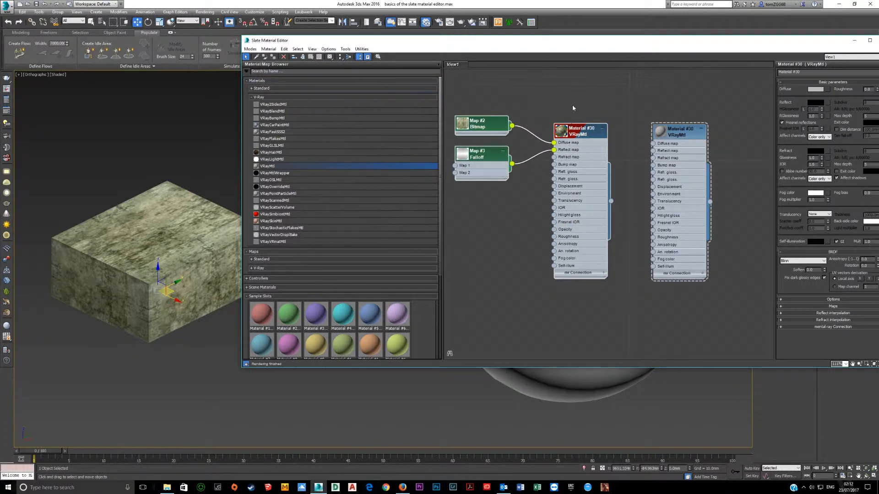
left_click(579, 95)
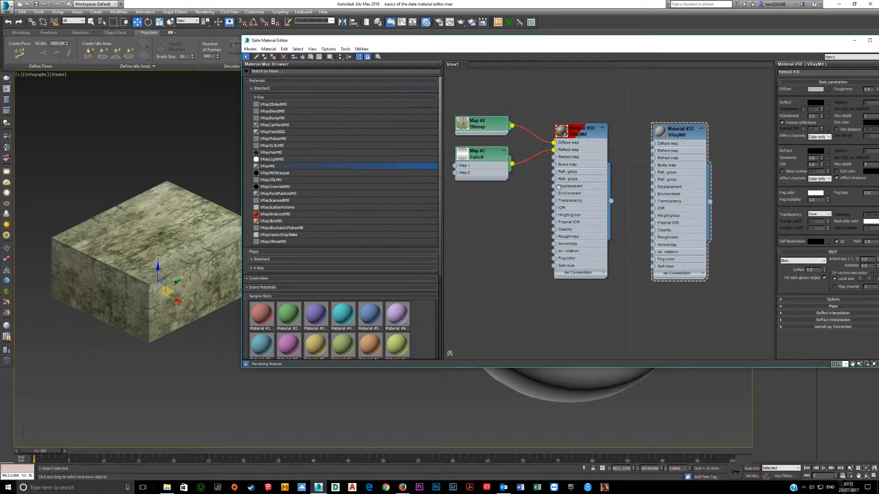
Assign the plain Material #30 to the box using the "Replace it" option, and put the stone material back
left_click(591, 196)
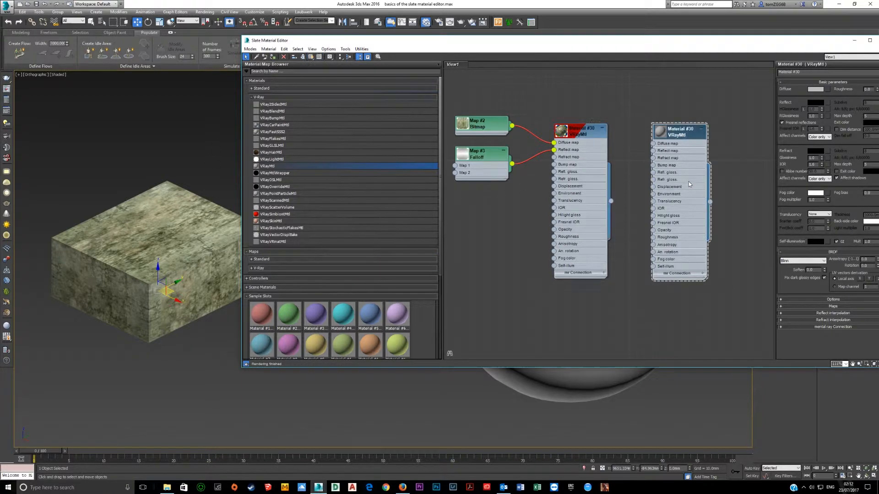
left_click(294, 58)
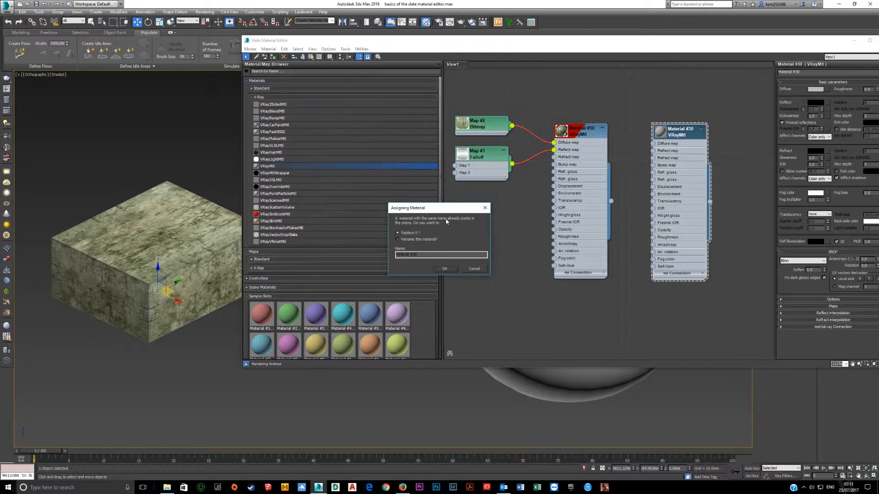
left_click(402, 240)
left_click(405, 233)
left_click(445, 269)
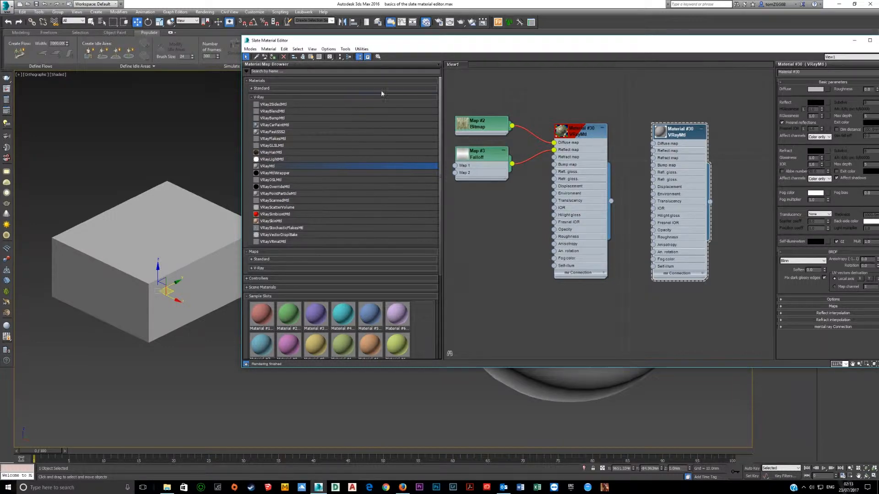
left_click(267, 58)
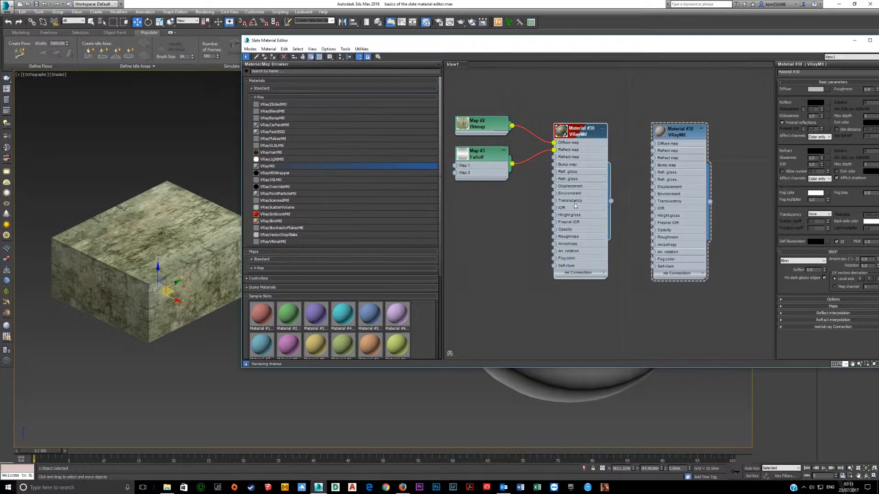
Delete the stone Material #30 node and separately its Map #2 Bitmap node, undoing each deletion
left_click(283, 56)
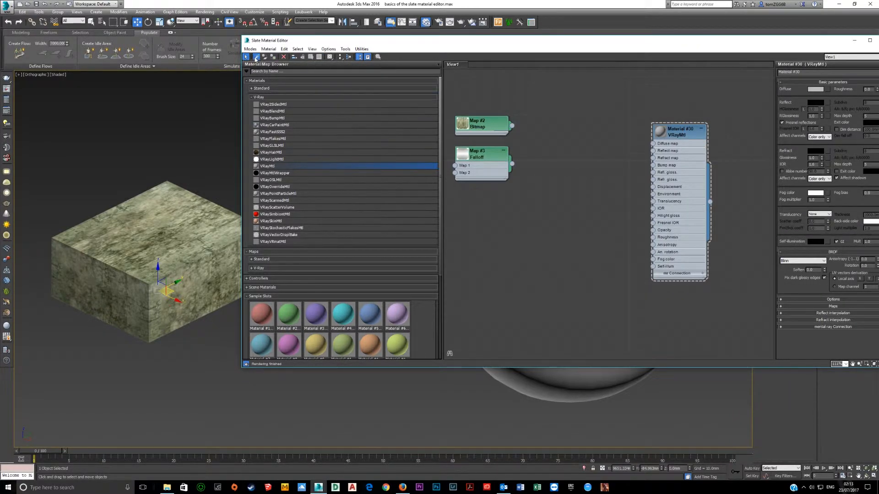
key("ctrl+z")
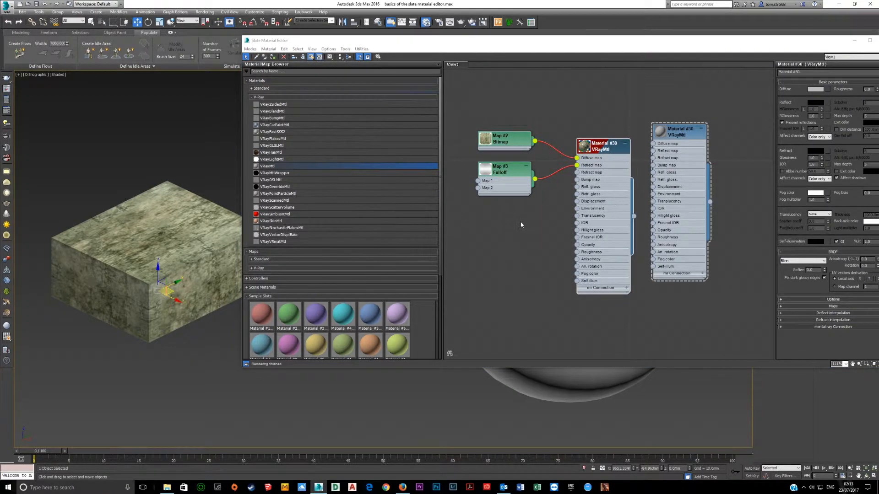
left_click(525, 257)
left_click(505, 145)
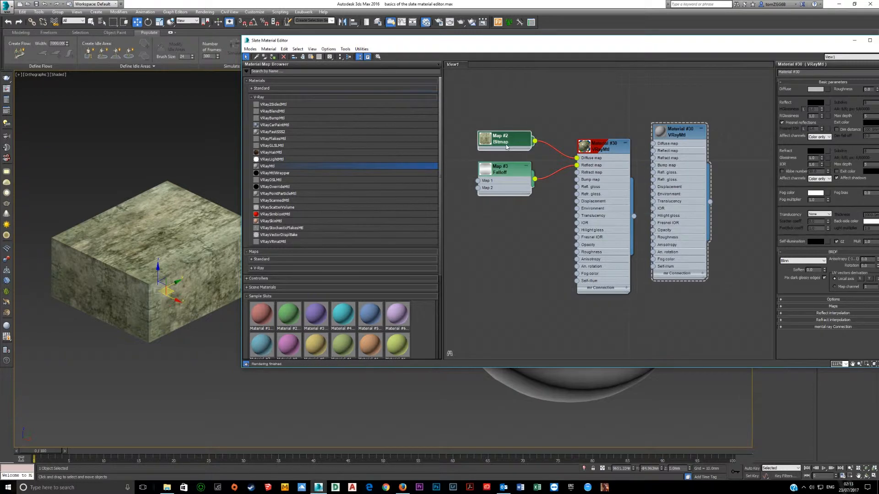
key("Delete")
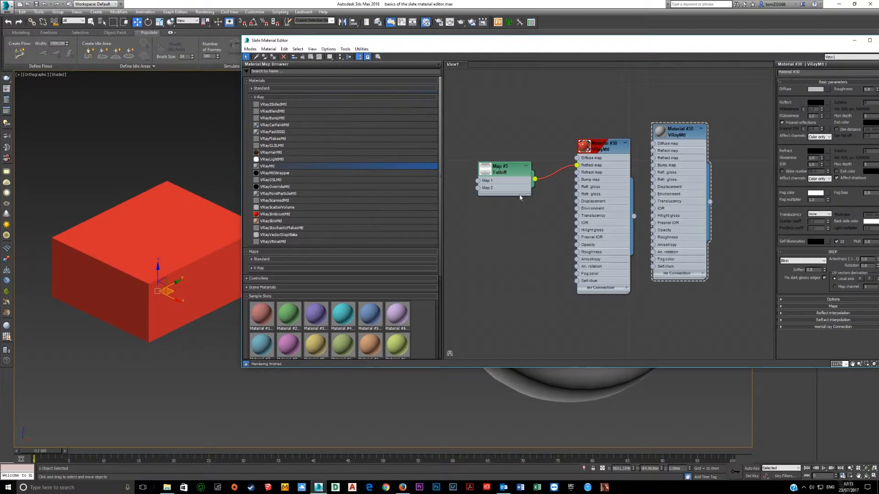
key("ctrl+z")
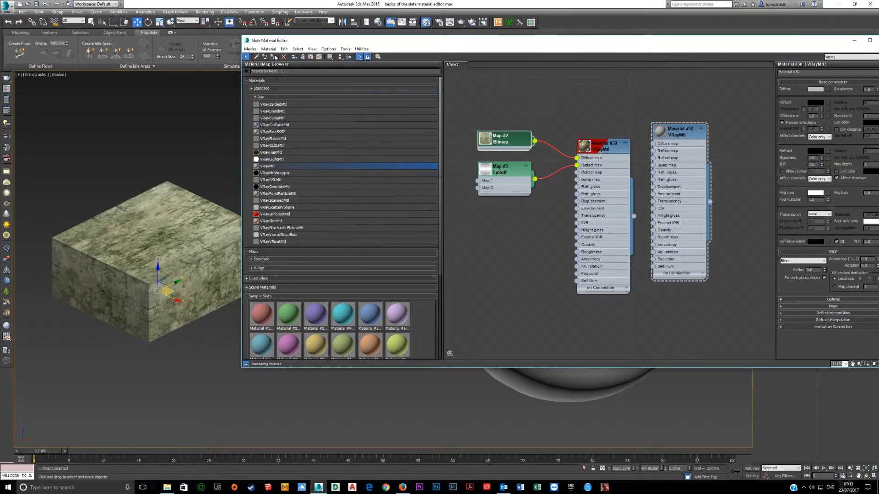
Delete the whole stone material tree, including both maps, from View1 and undo the deletion
left_click_drag(613, 113, 468, 342)
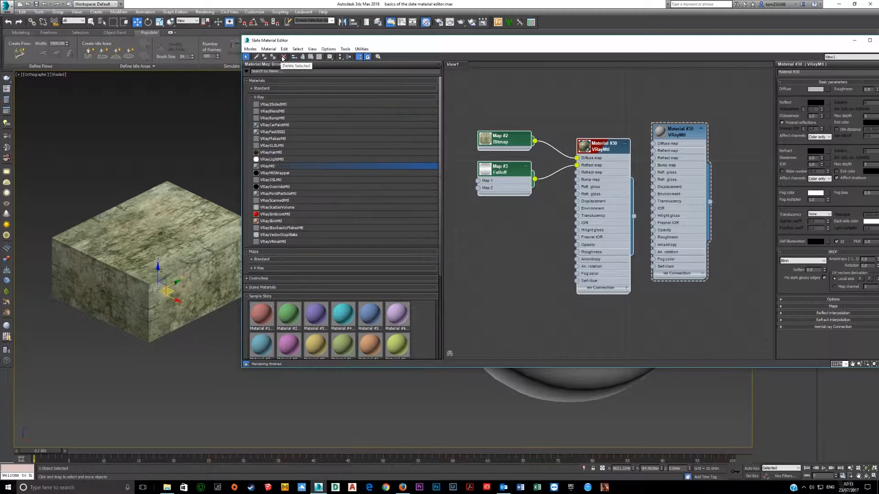
left_click(284, 57)
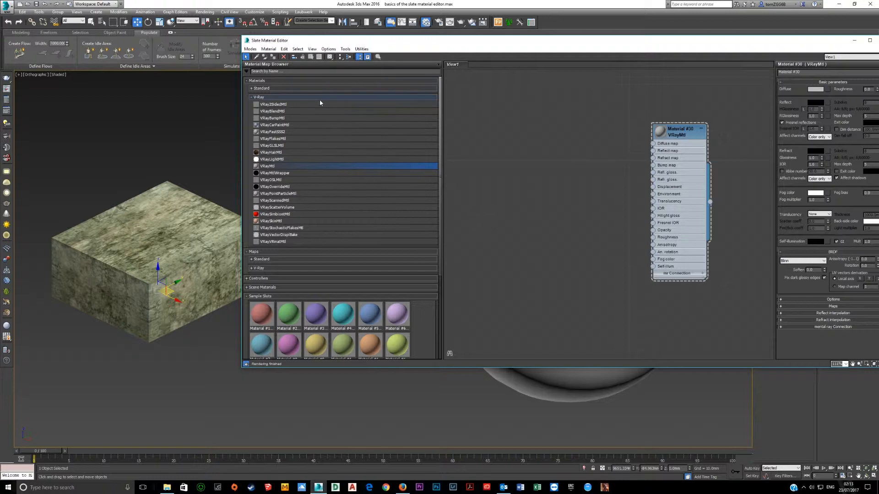
key("ctrl+z")
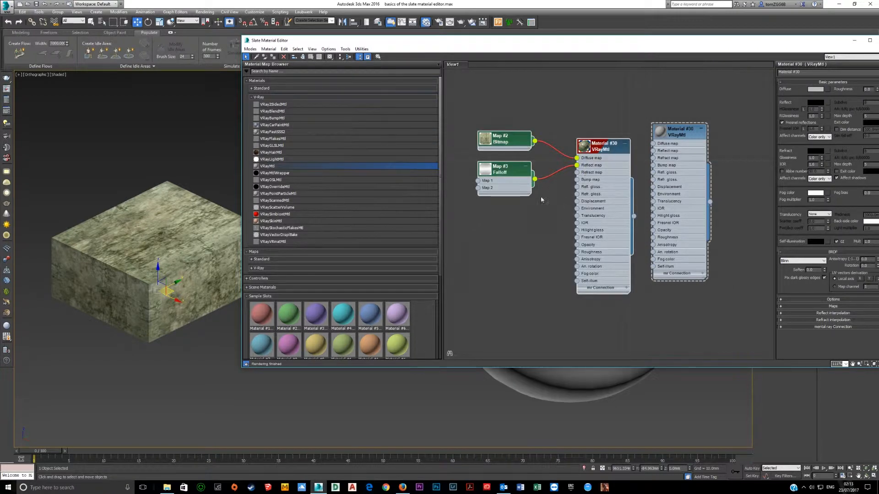
Delete only the Map #2 Bitmap node from the stone material's tree and undo the deletion
left_click(591, 95)
left_click(515, 139)
left_click(283, 58)
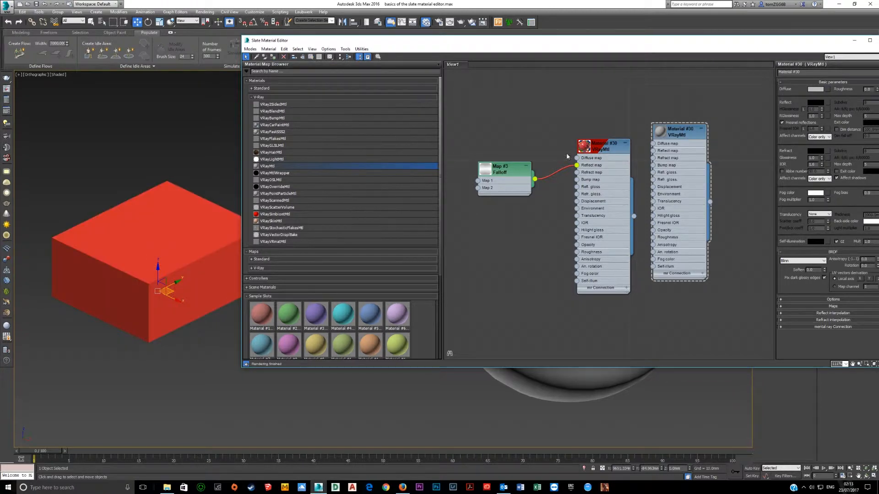
key("ctrl+z")
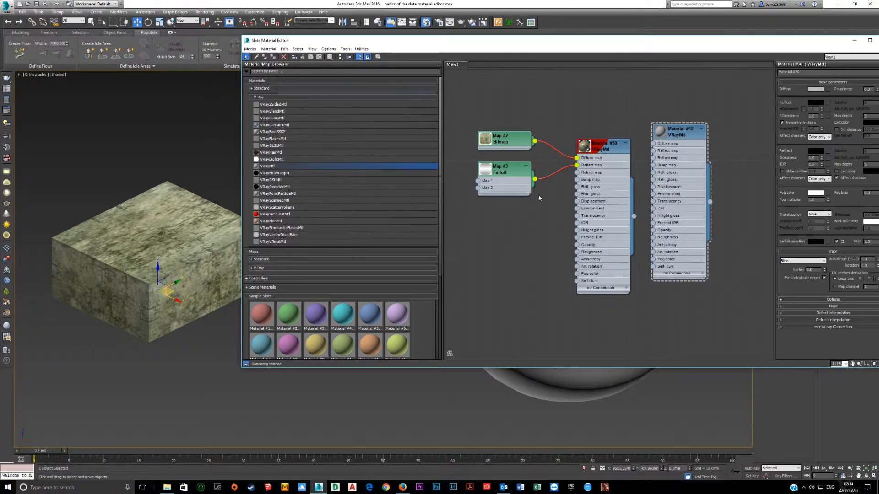
Rearrange the two Material #30 nodes in View1, placing the plain one over the Bitmap and Falloff maps
scroll(539, 192, "down", 2)
left_click_drag(614, 45, 430, 46)
scroll(437, 194, "up", 2)
middle_click_drag(437, 195, 482, 219)
scroll(447, 166, "down", 2)
middle_click_drag(447, 167, 434, 159)
left_click_drag(419, 201, 431, 317)
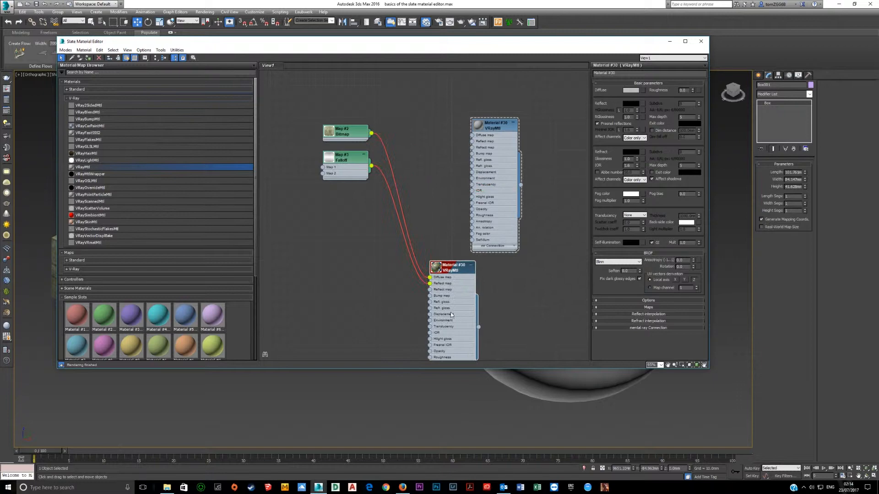
left_click_drag(454, 293, 408, 302)
left_click_drag(501, 190, 327, 159)
left_click_drag(396, 335, 421, 179)
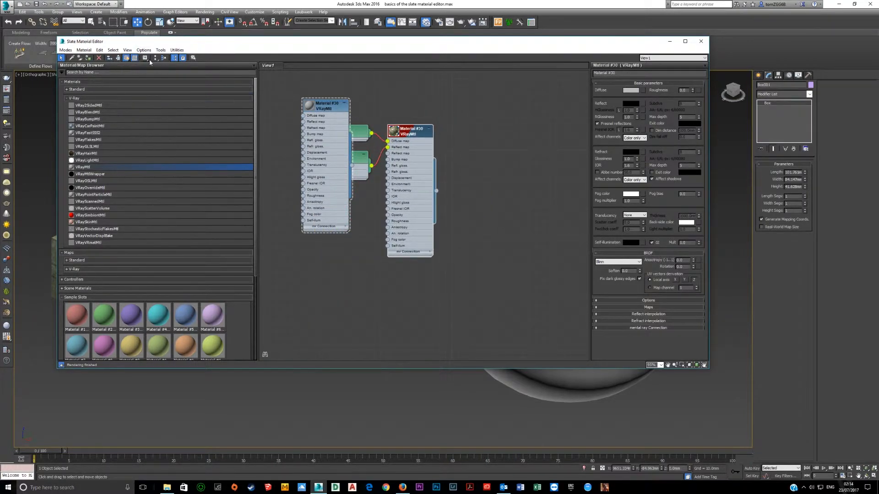
Use Move Children to shift the stone Material #30 node with its Bitmap and Falloff maps clear of the plain Material #30 node
left_click(110, 58)
left_click_drag(404, 178, 398, 220)
left_click(109, 58)
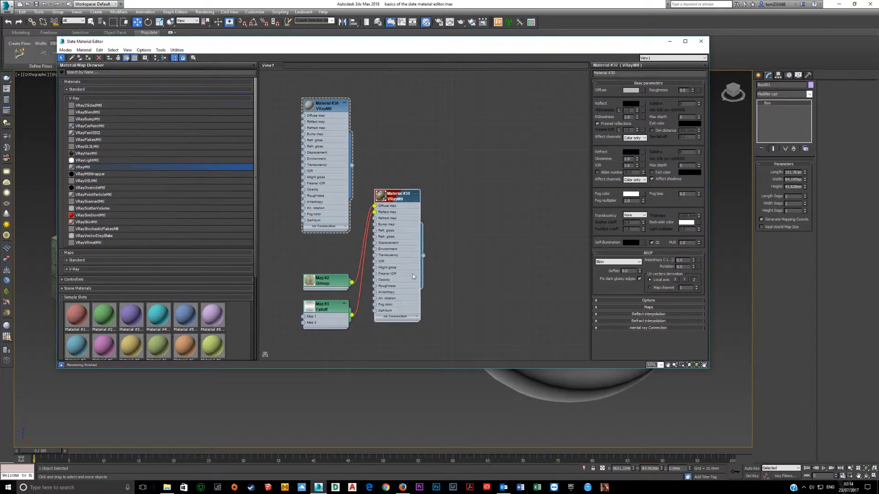
left_click(109, 58)
left_click_drag(400, 272, 479, 226)
left_click(110, 58)
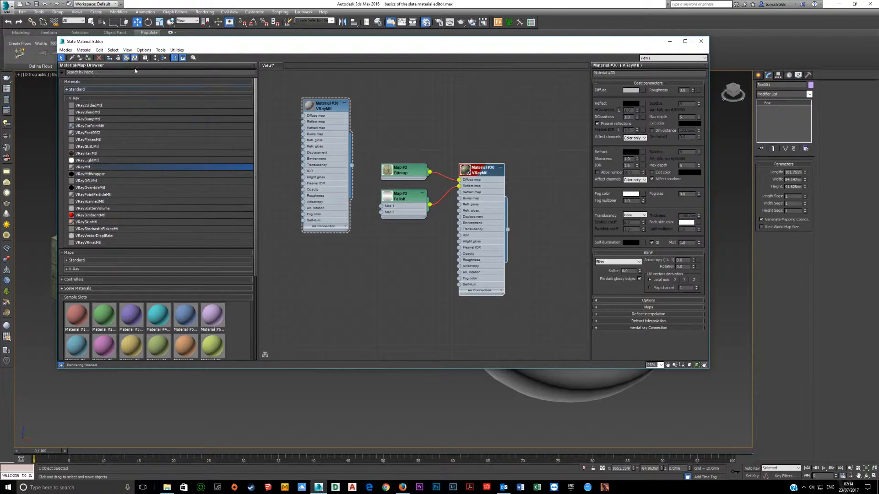
Hide and restore the unused node slots of the stone Material #30, then do the same for all nodes in View1
left_click(118, 57)
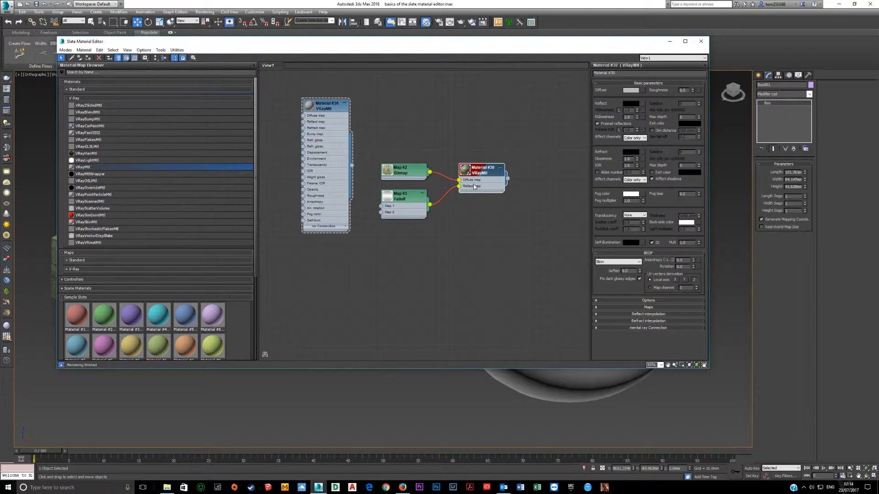
left_click(118, 59)
scroll(451, 214, "down", 3)
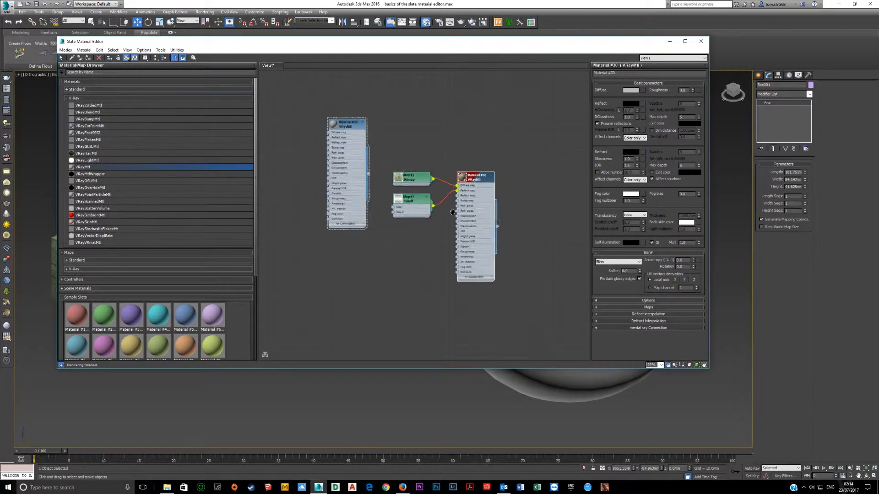
left_click(408, 188)
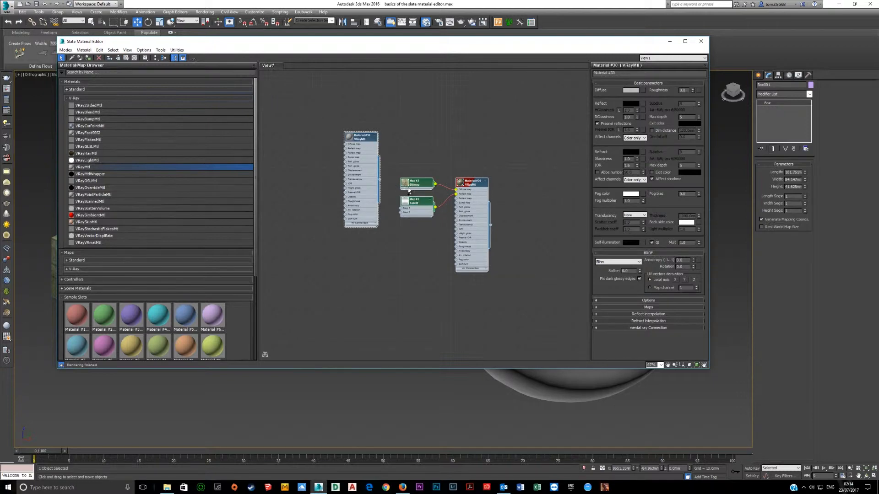
left_click(118, 58)
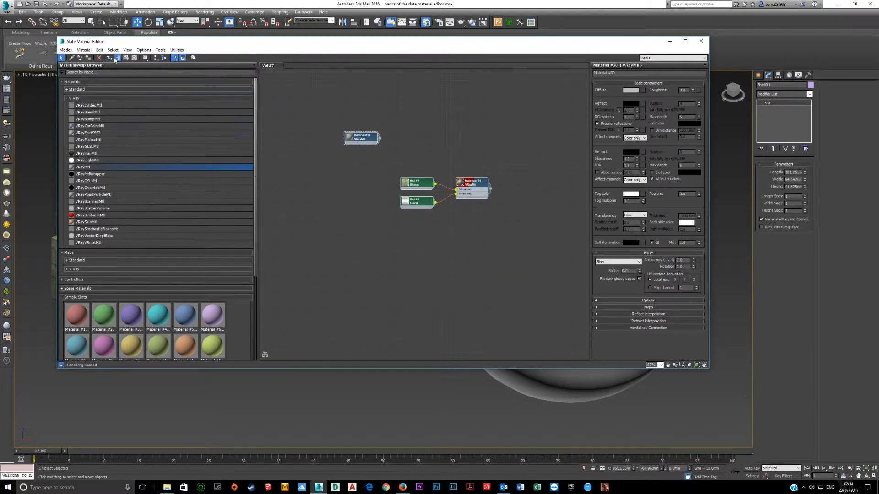
left_click(117, 58)
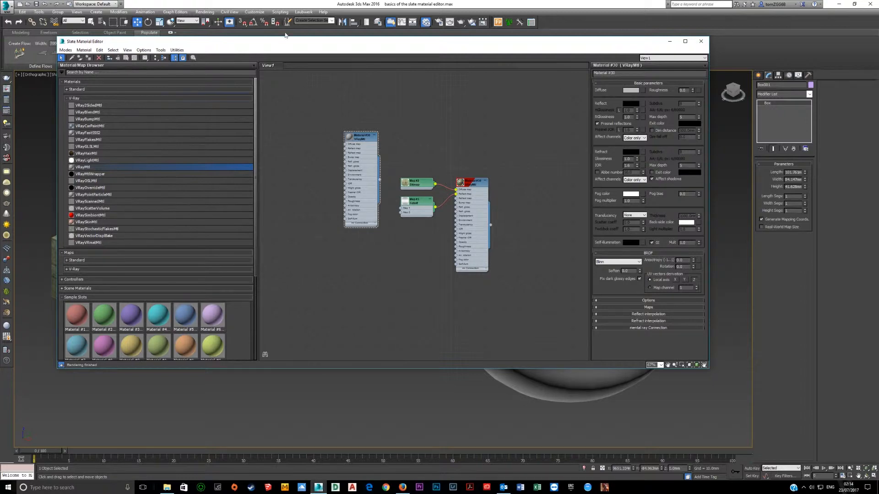
Move the Slate Material Editor clear of the box and turn off Show Shaded Material in Viewport for the stone material
left_click_drag(296, 42, 455, 42)
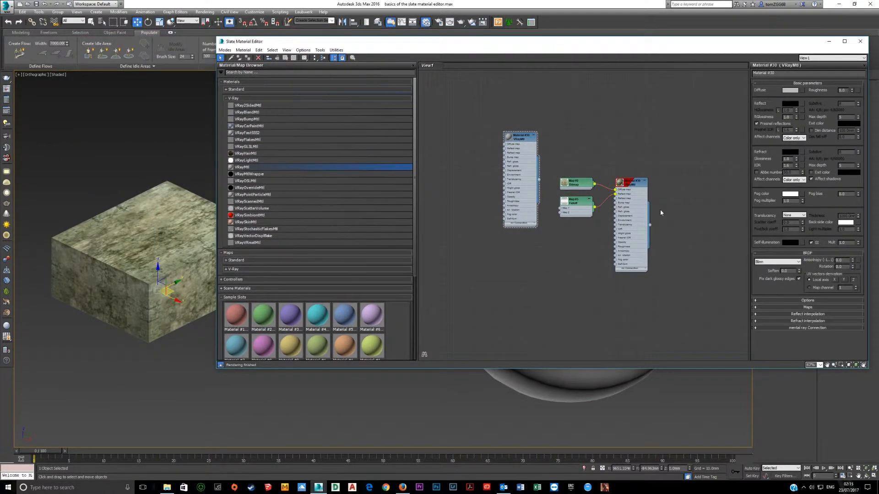
scroll(660, 212, "up", 6)
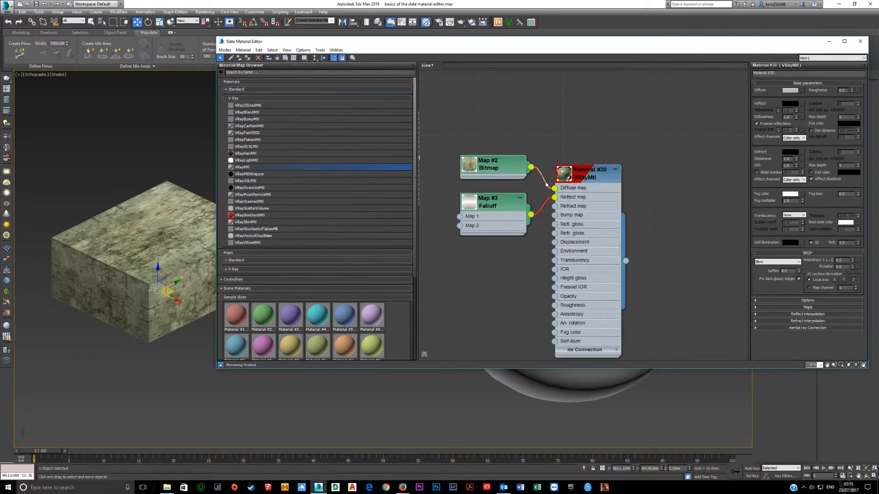
left_click(285, 58)
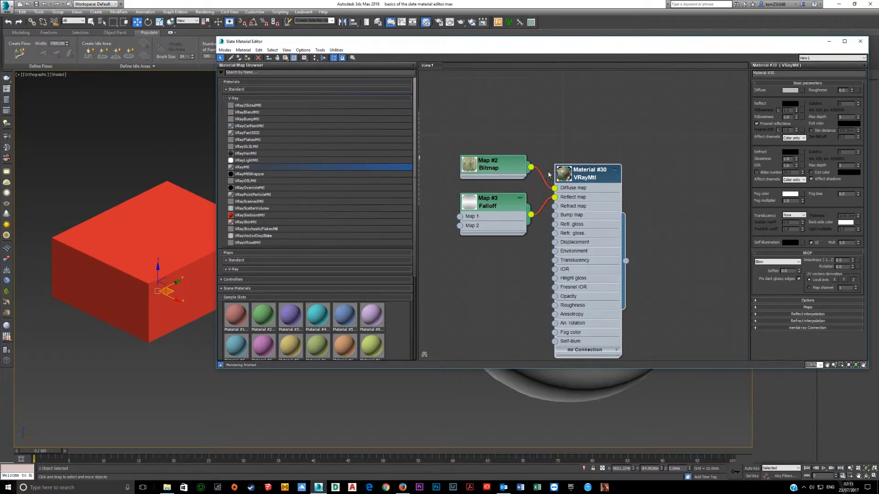
Set the diffuse colour of the stone Material #30 to purple
double_click(573, 246)
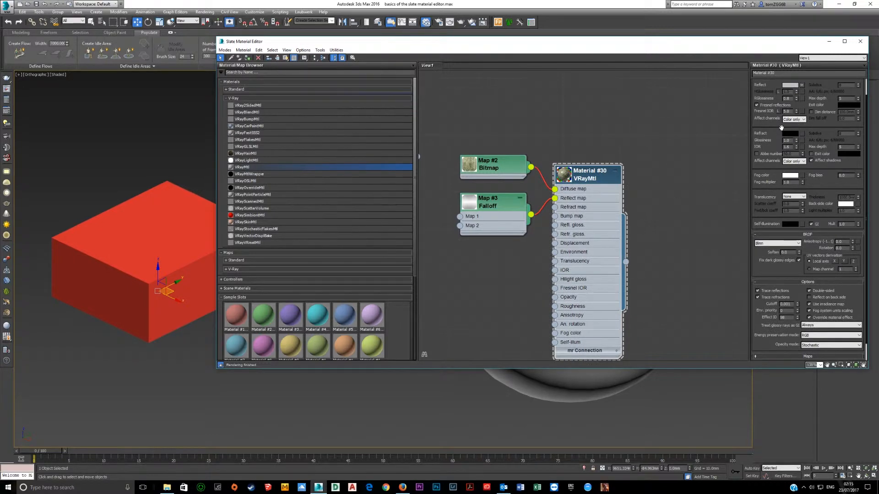
scroll(778, 303, "up", 1)
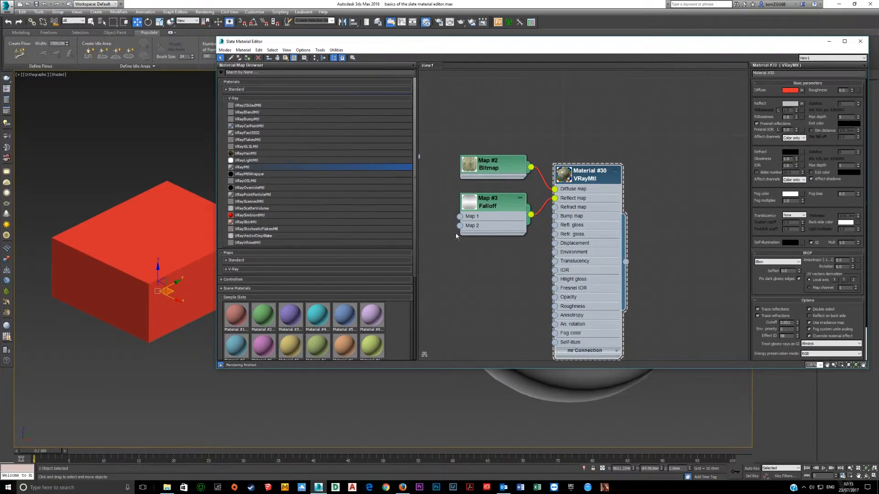
left_click(793, 93)
left_click(179, 69)
left_click(257, 103)
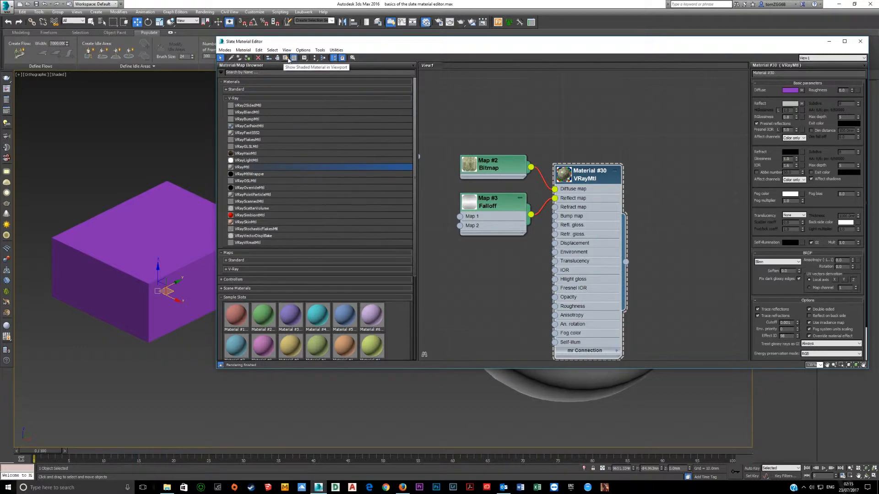
Enlarge the preview on the stone Material #30 node to inspect its background, then shrink it back to a thumbnail
left_click(293, 58)
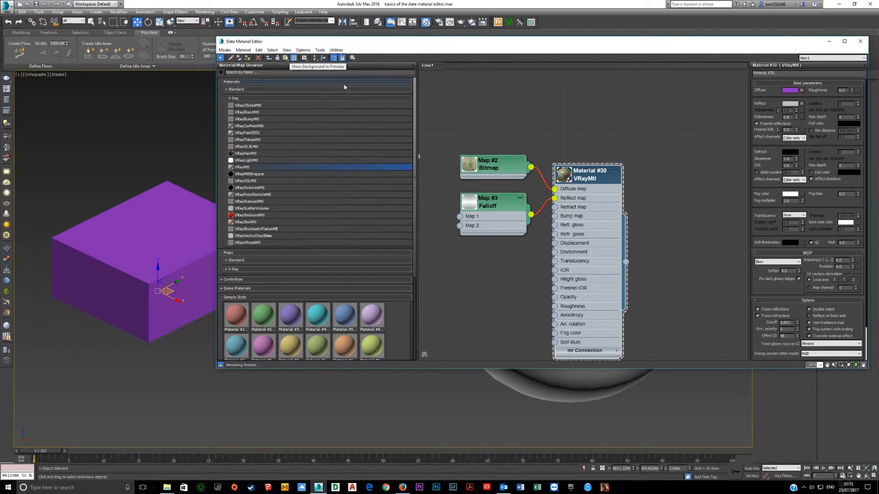
double_click(563, 175)
scroll(583, 223, "up", 2)
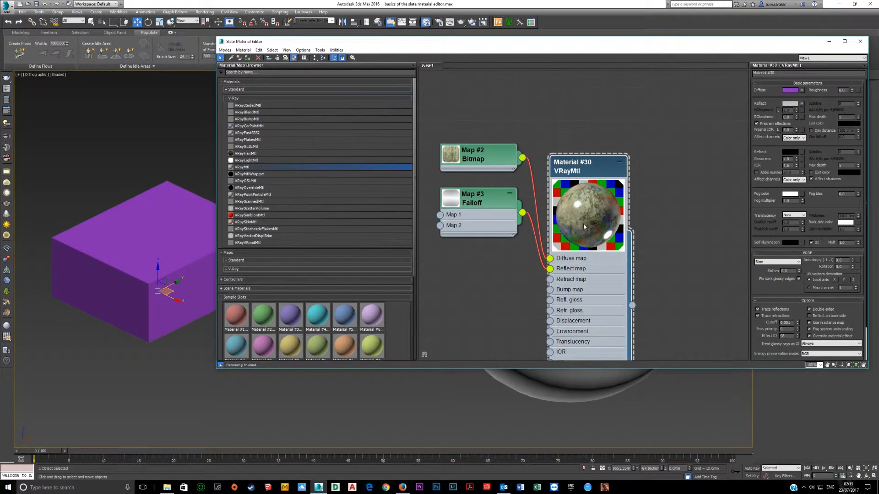
scroll(583, 224, "up", 2)
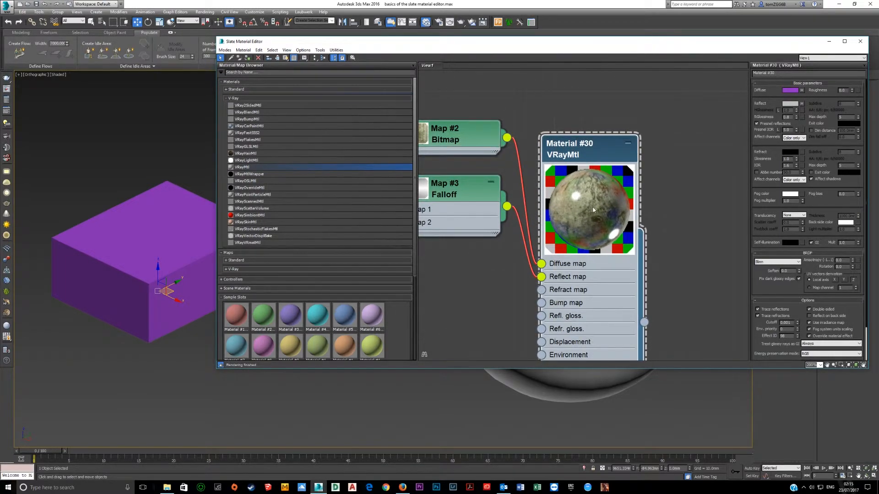
mouse_move(583, 161)
left_mouse_down()
mouse_move(601, 146)
mouse_move(586, 178)
left_mouse_up()
double_click(607, 205)
Open a separate preview window for the stone Material #30, enlarge it to examine the material, and close it
right_click(596, 176)
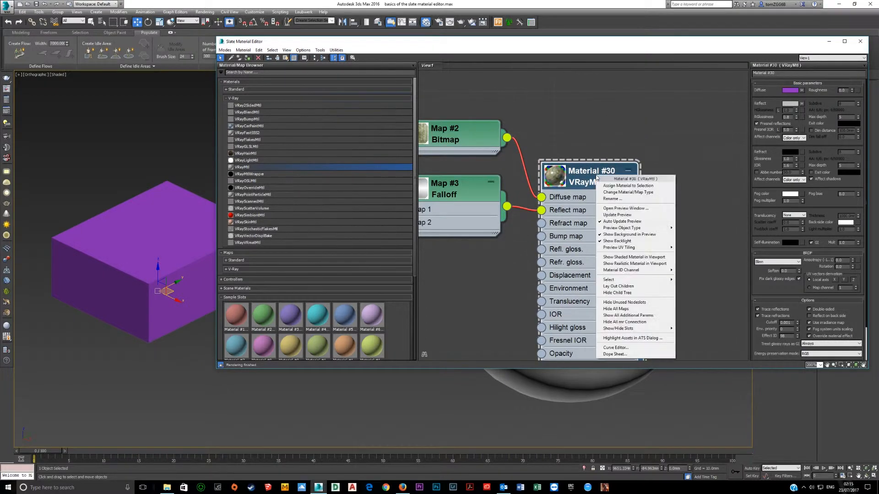
left_click(619, 209)
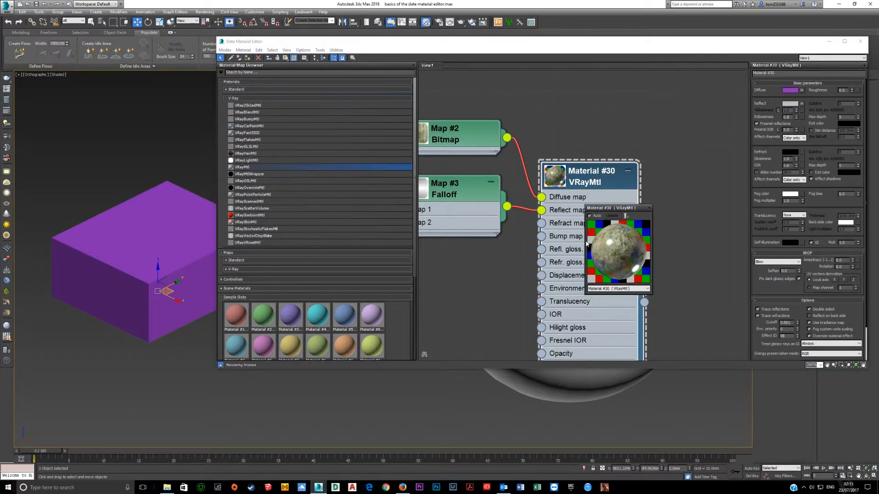
left_click_drag(586, 242, 378, 253)
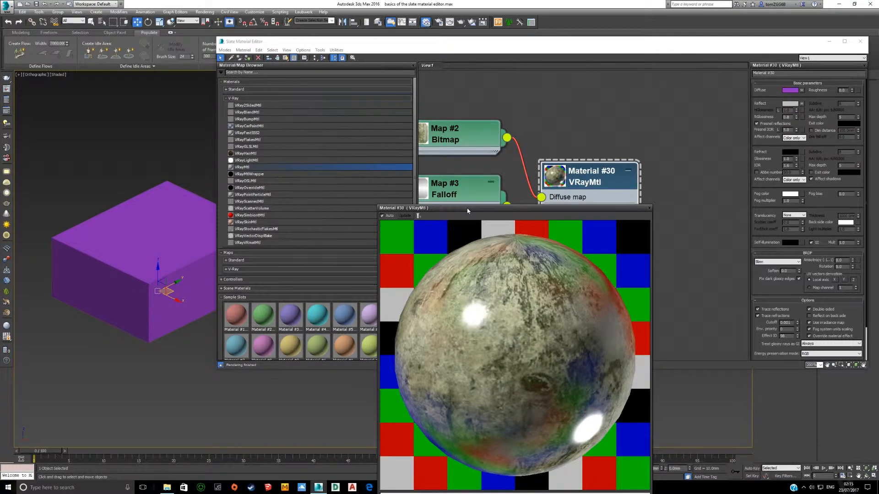
left_click_drag(467, 210, 245, 122)
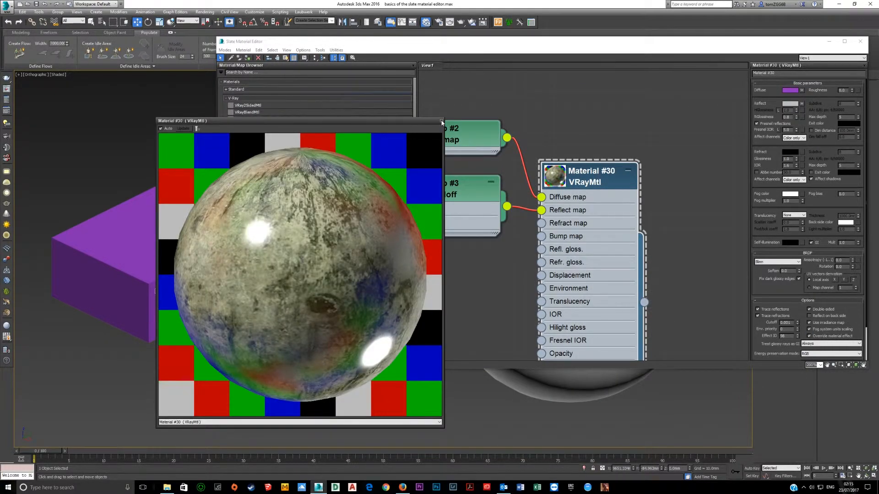
left_click(439, 121)
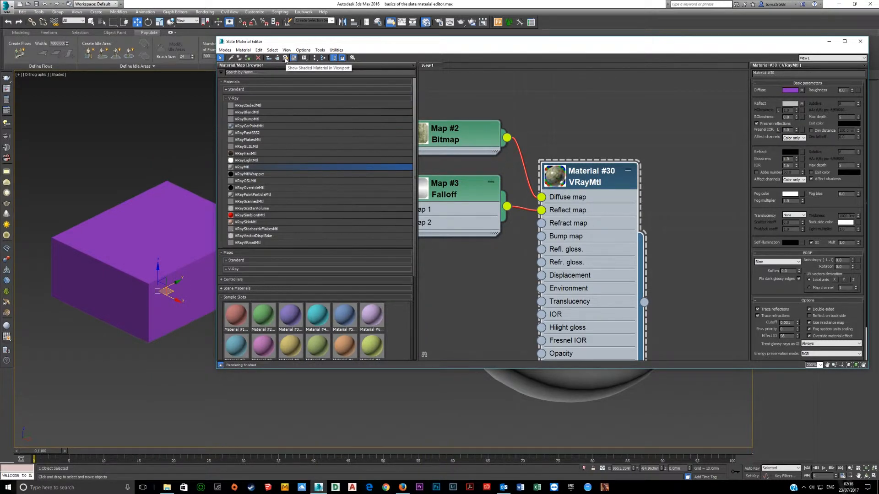
Turn on Show Shaded Material in Viewport for the stone Material #30 and enlarge its node preview
left_click(285, 59)
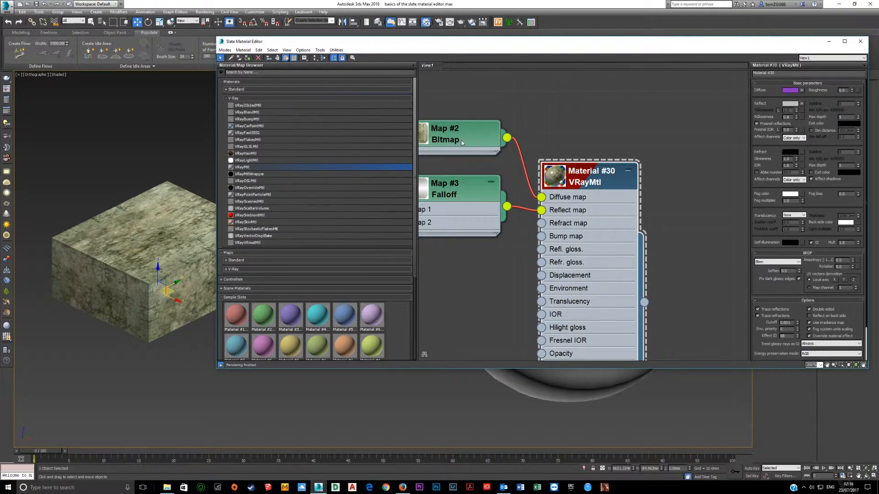
left_click(294, 58)
double_click(554, 176)
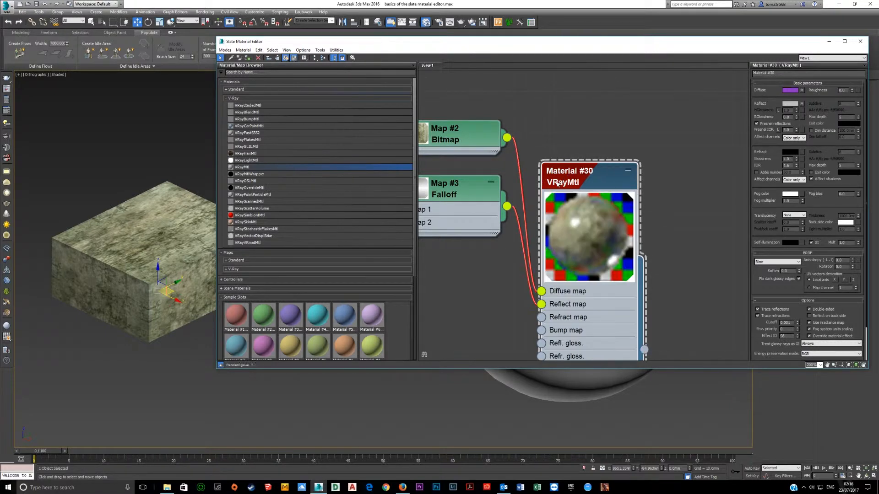
Compare the stone material with Show Background in Preview off and on in an enlarged preview window, then close the window
right_click(601, 219)
left_click(627, 248)
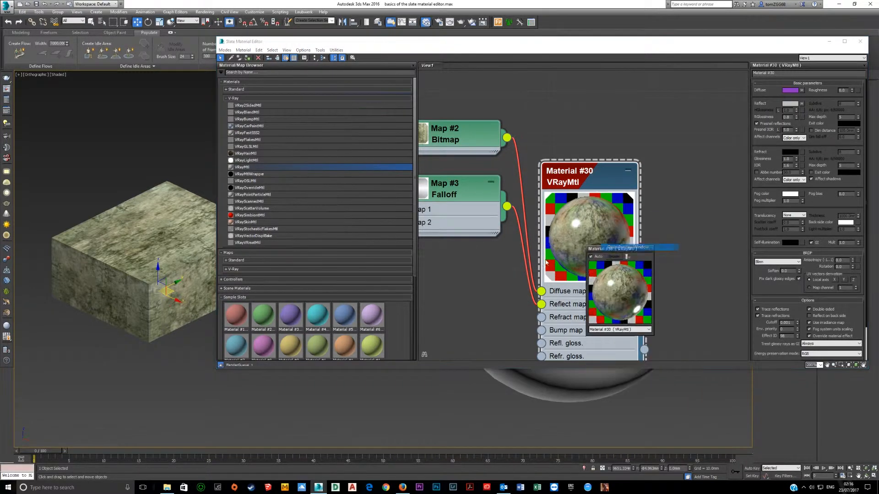
left_click_drag(586, 278, 320, 274)
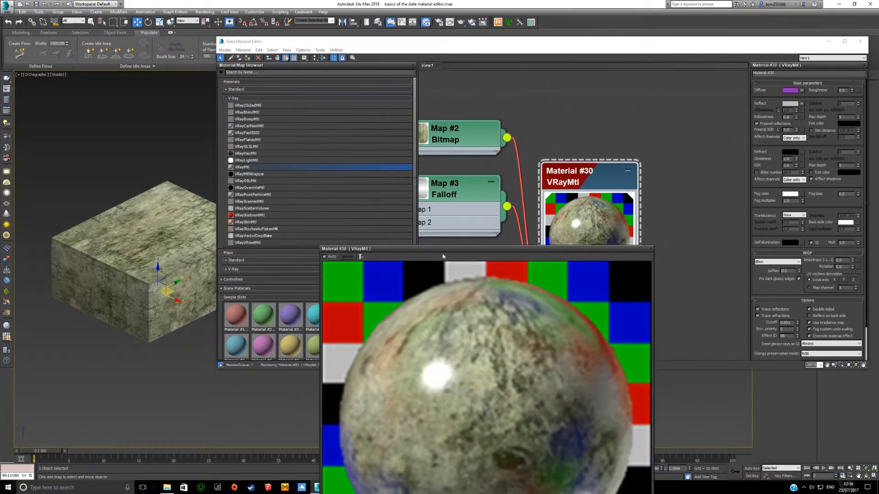
left_click_drag(504, 248, 309, 110)
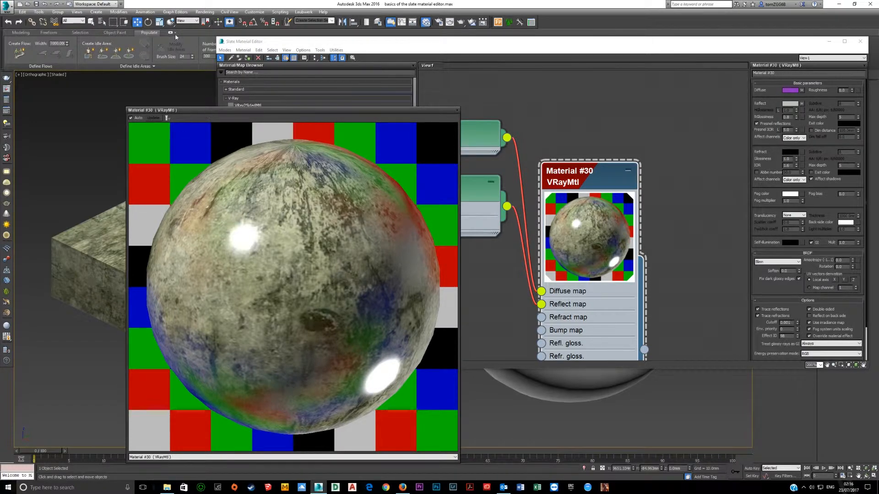
left_click(294, 59)
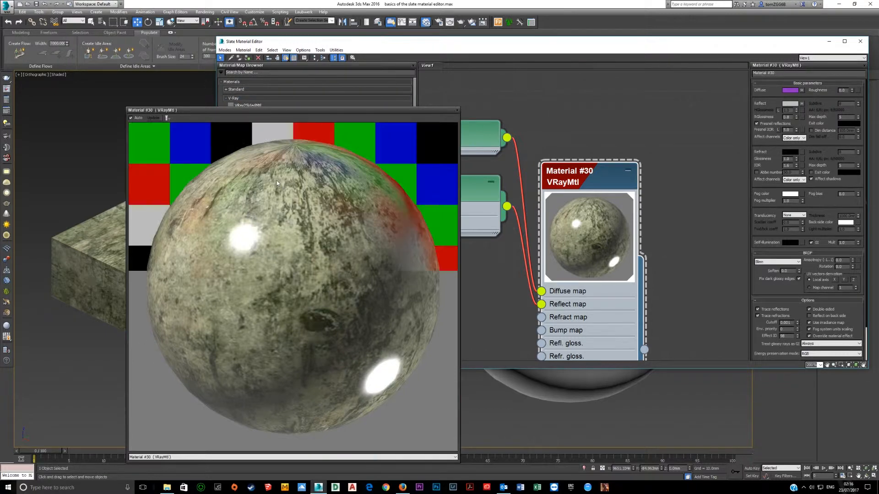
left_click(457, 110)
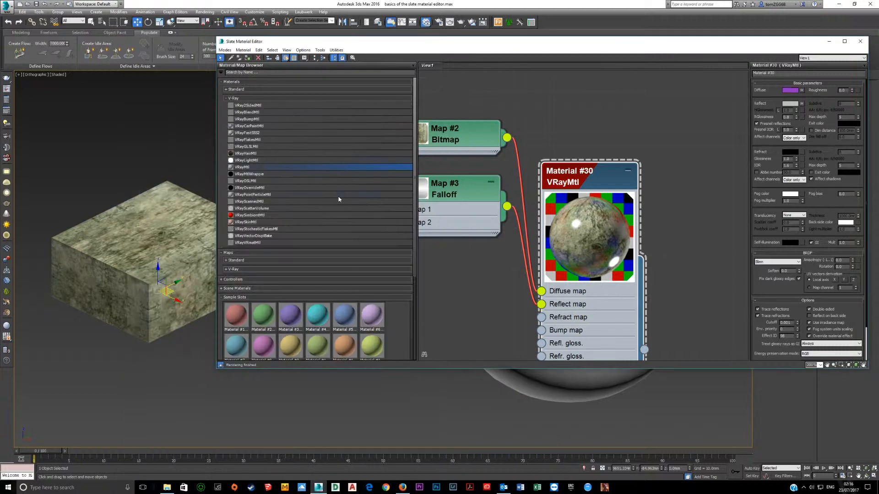
Reposition the stone Material #30 node beside its maps and switch its preview between large and small, leaving it small
left_click_drag(562, 275, 556, 196)
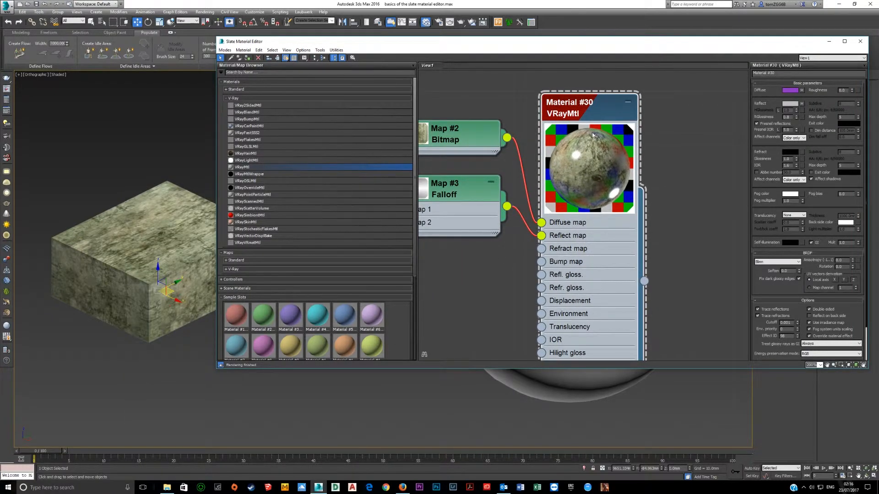
double_click(594, 158)
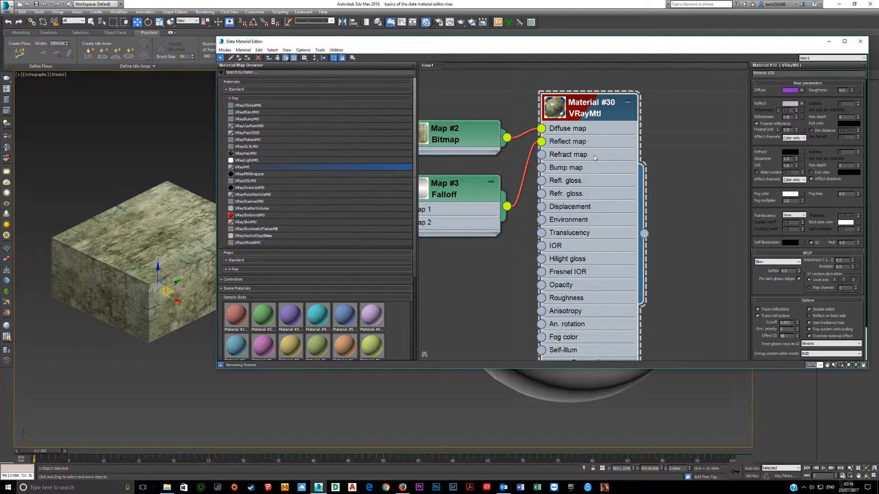
double_click(554, 107)
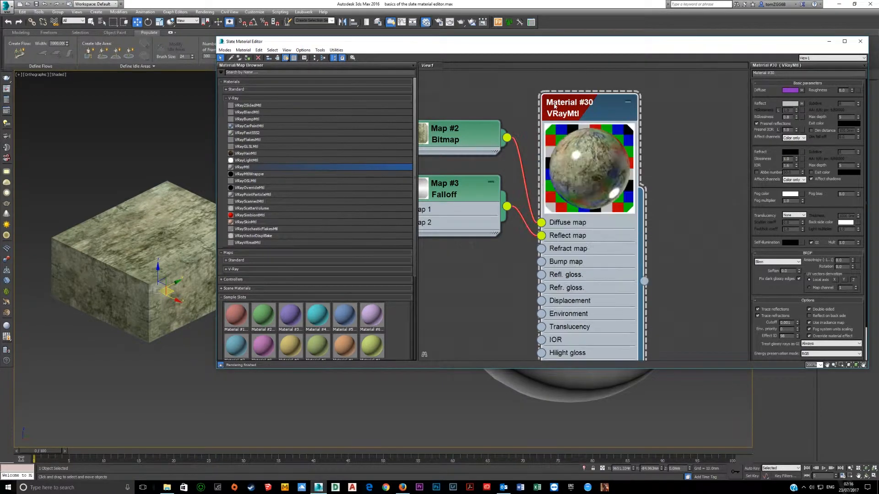
double_click(582, 174)
left_click_drag(576, 112, 576, 140)
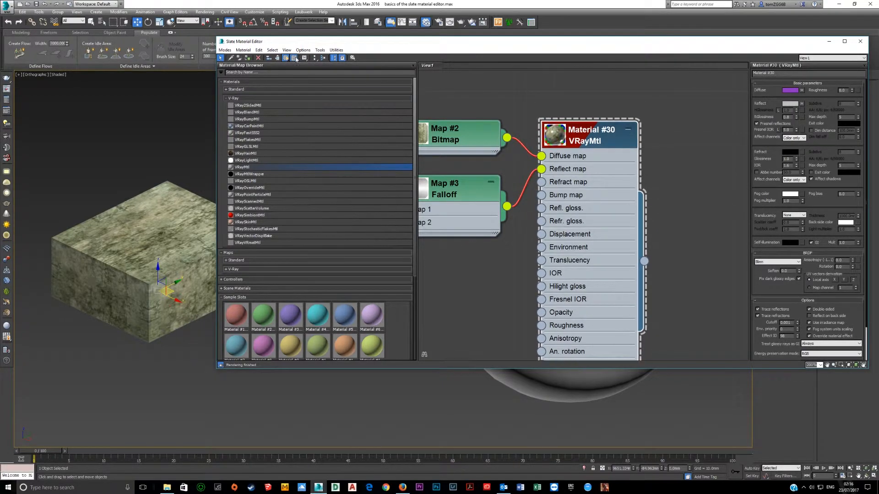
Examine the channel numbers offered for the stone material's Material ID Channel
left_click_drag(305, 58, 314, 76)
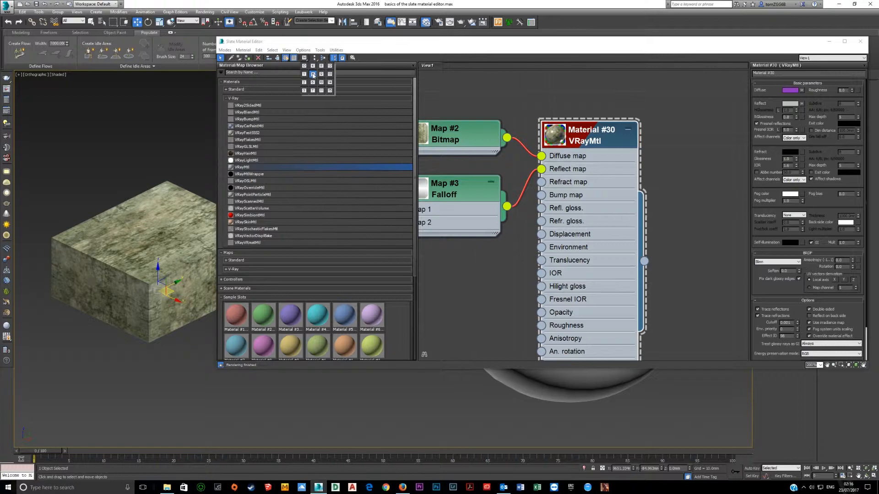
left_click_drag(314, 75, 319, 76)
mouse_move(322, 77)
left_mouse_down()
mouse_move(316, 98)
mouse_move(304, 58)
mouse_move(316, 89)
mouse_move(325, 82)
mouse_move(305, 60)
mouse_move(311, 74)
left_mouse_up()
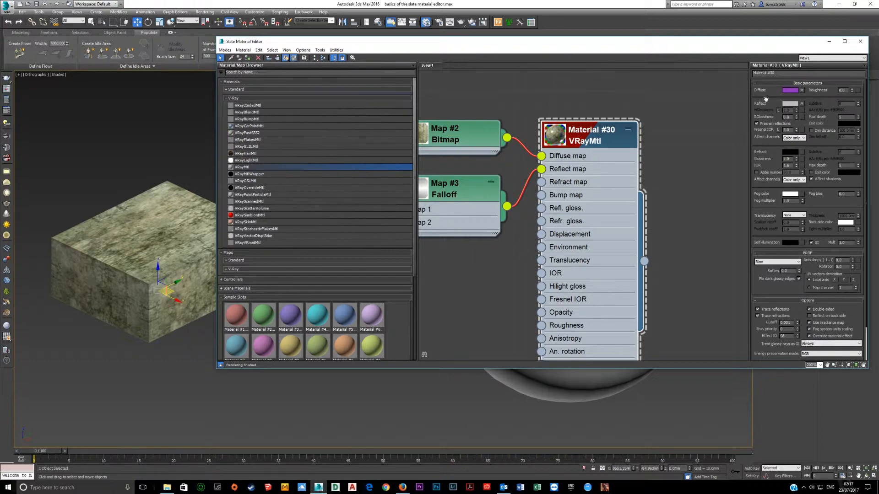
Move the Slate Material Editor off the command panel and turn off the stone material's Override material effect option
left_click_drag(767, 46, 618, 52)
left_click(661, 342)
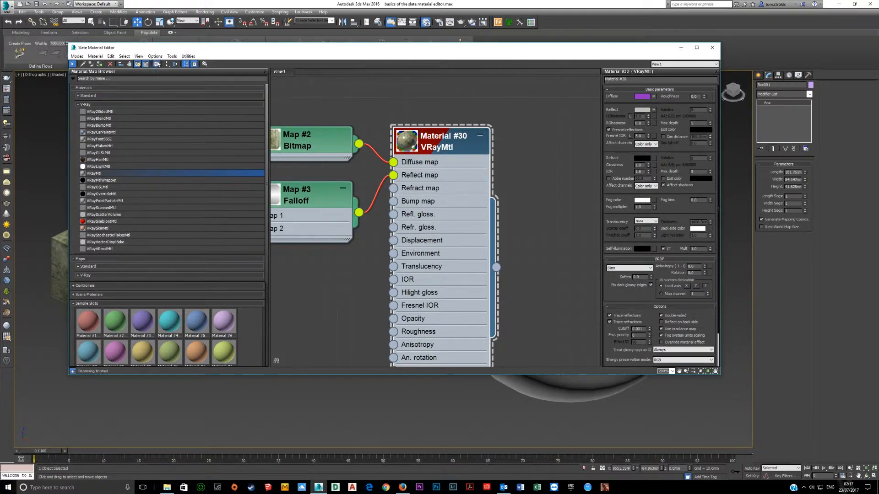
Turn on the stone material's Override material effect option and move the Slate Material Editor to uncover part of the stone box
left_click(661, 342)
left_click_drag(649, 344, 631, 297)
left_click_drag(642, 342, 623, 340)
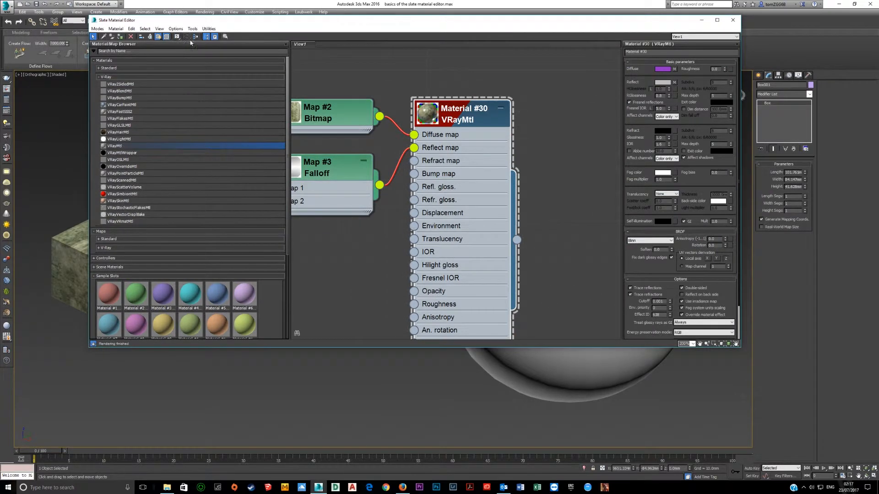
Arrange all material nodes in the view in a vertical layout with Lay Out All - Vertical
scroll(422, 159, "down", 3)
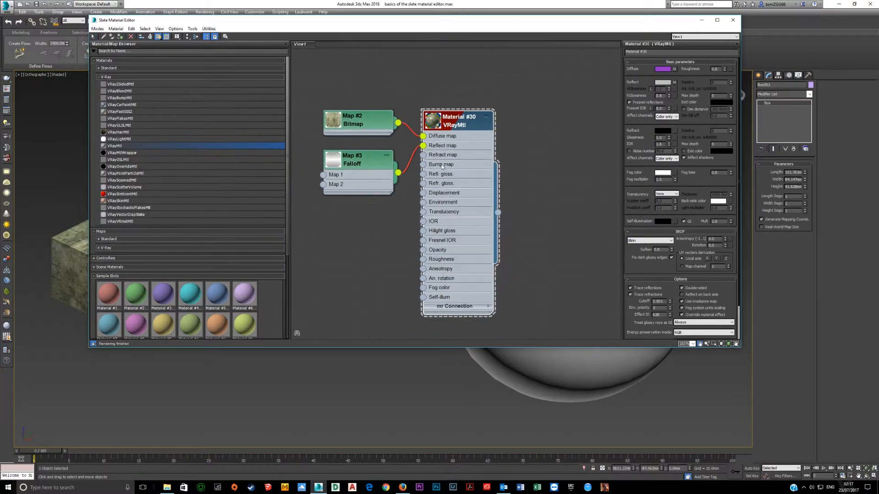
scroll(422, 159, "down", 2)
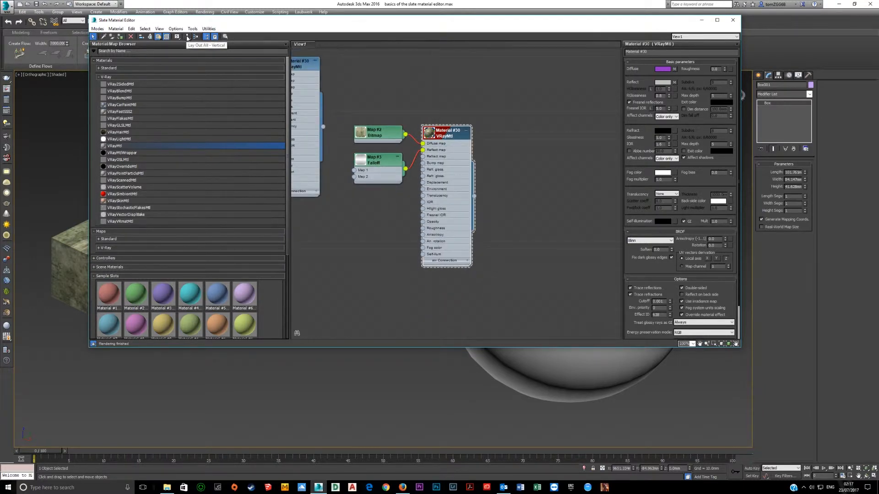
key("z")
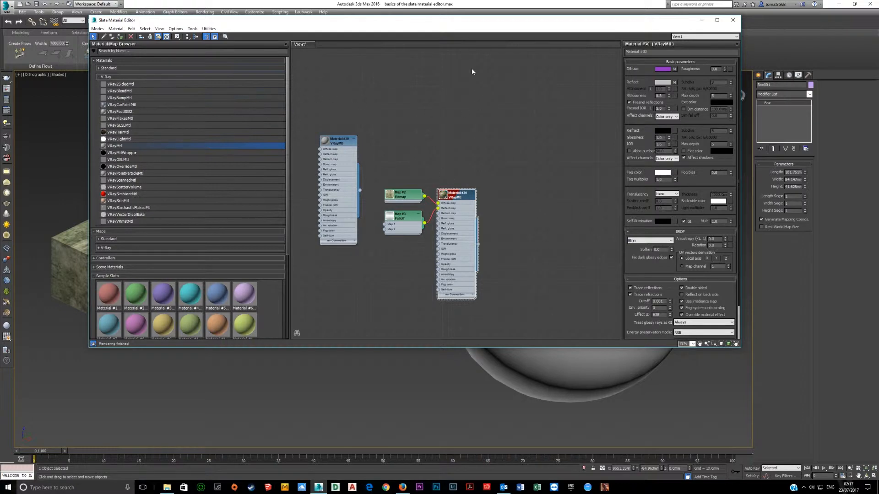
left_click(186, 36)
scroll(441, 193, "down", 3)
scroll(441, 193, "down", 5)
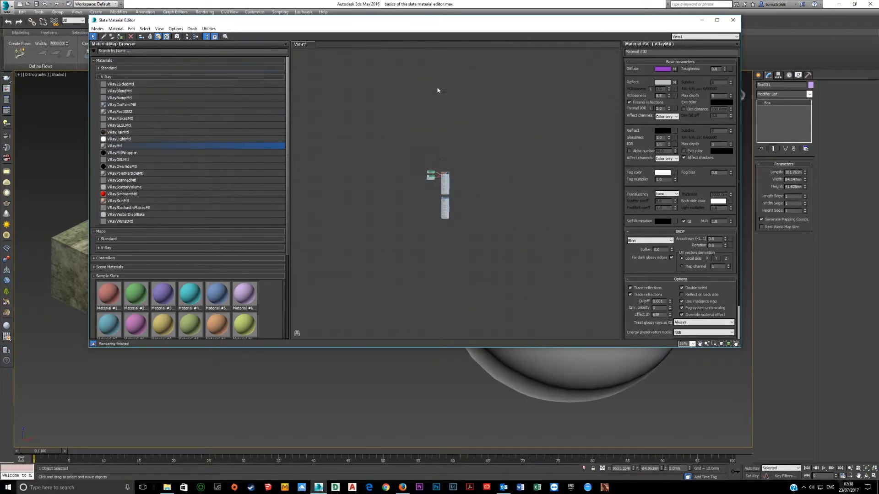
scroll(443, 227, "up", 6)
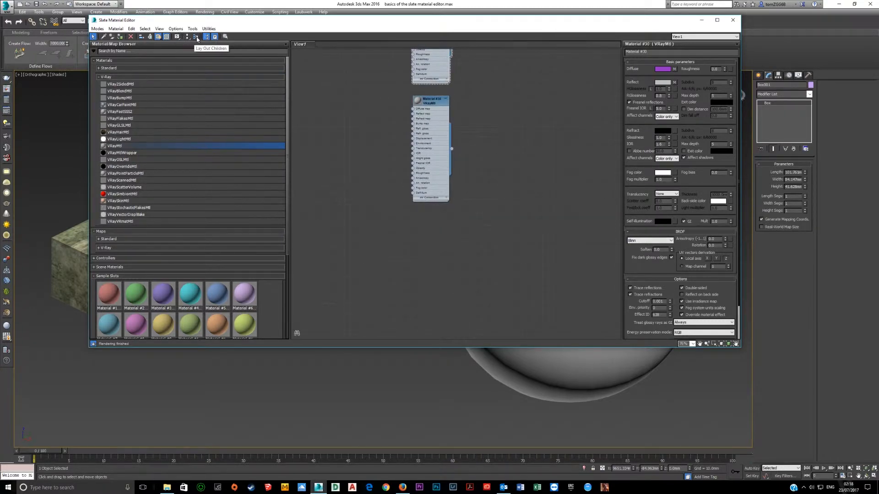
Scatter the stone Material #30 node, the plain grey material node and the Bitmap and Falloff maps apart in the view
middle_click_drag(372, 106, 410, 227)
scroll(410, 226, "up", 1)
left_click(410, 226)
left_click_drag(469, 185, 479, 129)
left_click_drag(460, 285, 404, 107)
left_click_drag(375, 185, 381, 323)
left_click_drag(371, 147, 332, 79)
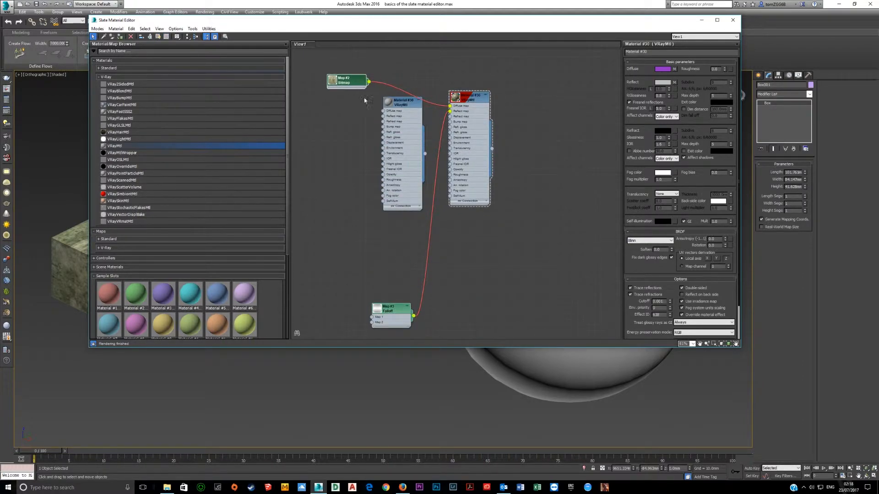
Place the stone material node below the plain grey one and realign its Bitmap and Falloff maps with Lay Out Children
middle_click_drag(364, 100, 352, 164)
scroll(355, 201, "up", 3)
middle_click_drag(358, 206, 405, 171)
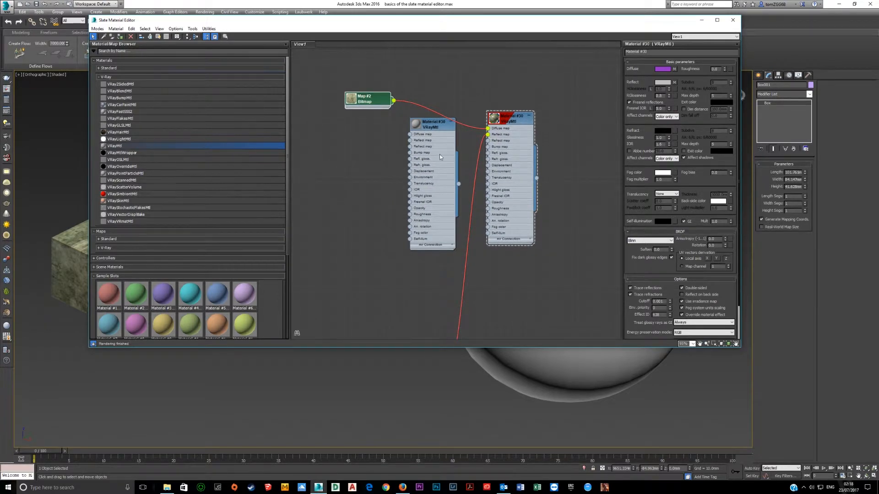
scroll(465, 169, "down", 3)
middle_click_drag(465, 169, 402, 107)
left_click_drag(432, 127, 370, 237)
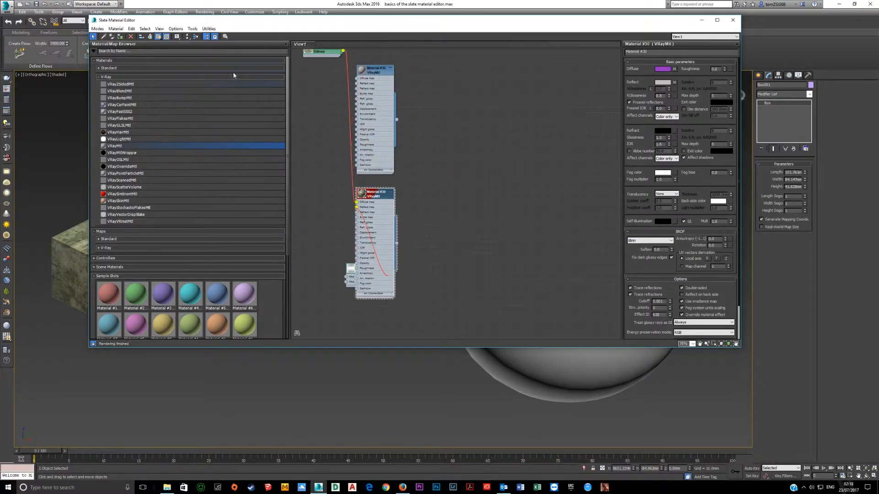
left_click(195, 36)
middle_click_drag(317, 216, 410, 212)
scroll(393, 200, "up", 3)
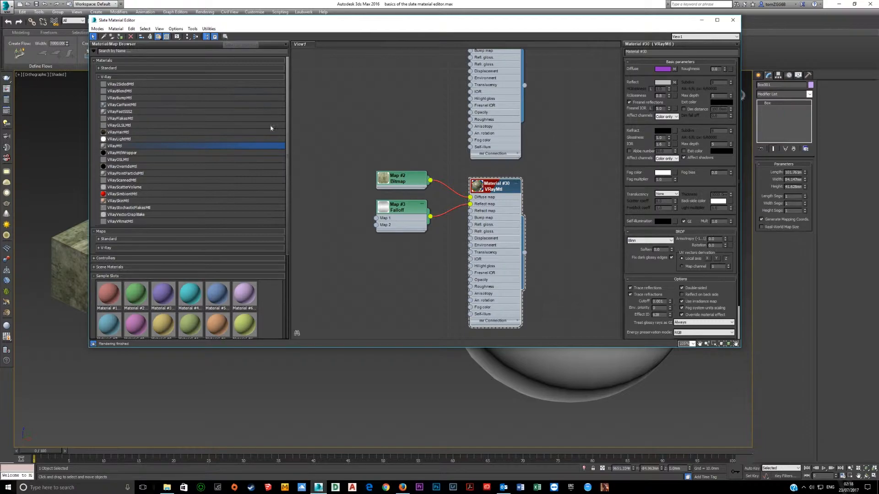
Move the Slate Material Editor off the objects and sample the grey sphere's material with Pick Material from Object
left_click_drag(269, 22, 366, 241)
left_click_drag(564, 244, 563, 244)
left_click(200, 257)
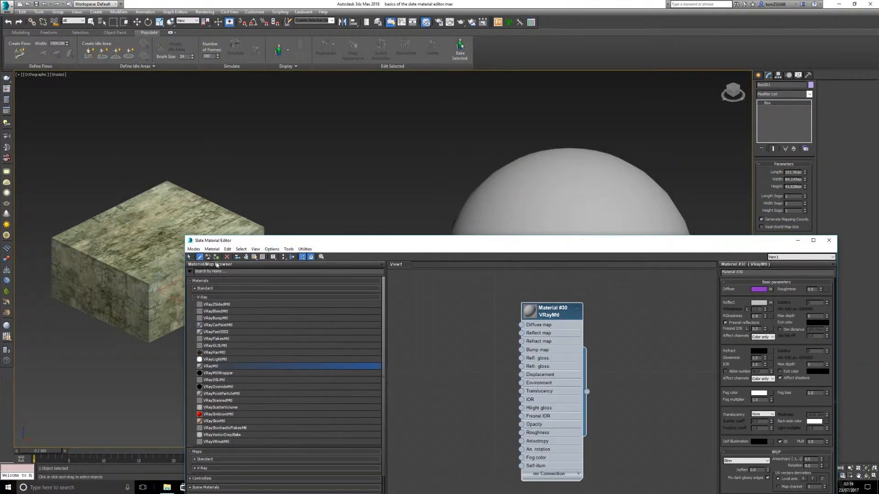
left_click(569, 200)
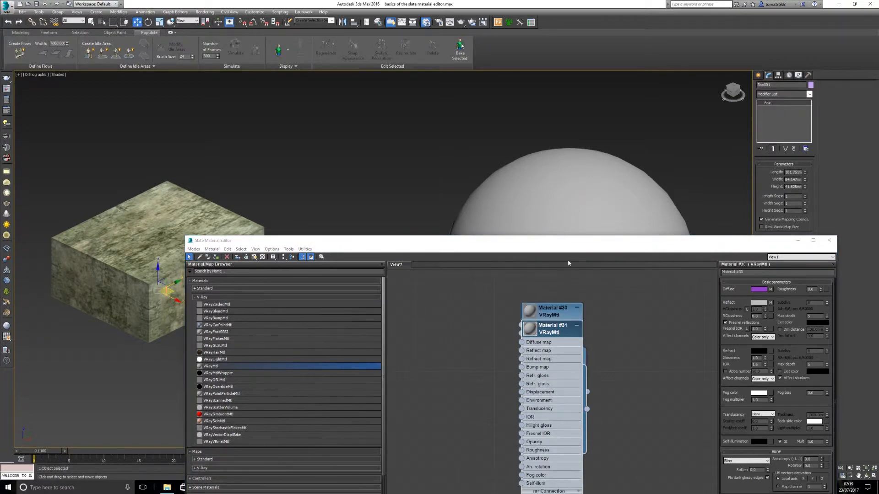
Move the editor back up, place the Material #31 node beside the plain Material #30 node and show its parameters
left_click_drag(575, 243, 434, 75)
left_click_drag(424, 223, 511, 197)
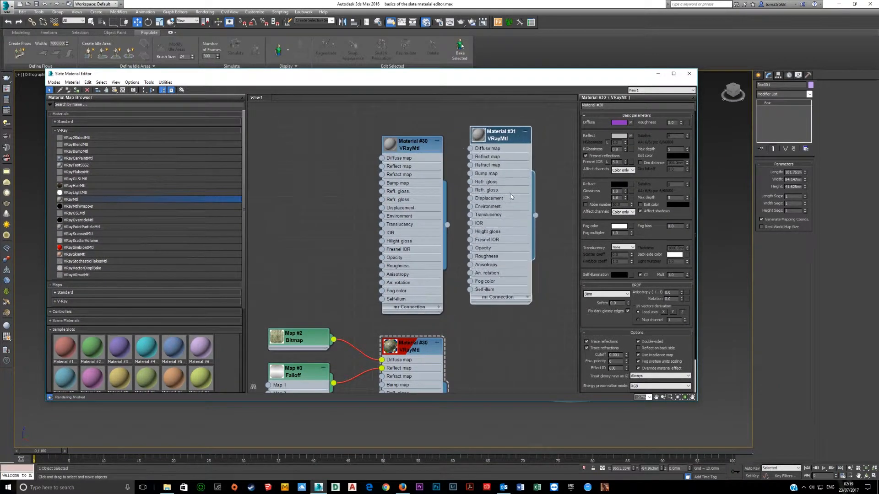
double_click(504, 186)
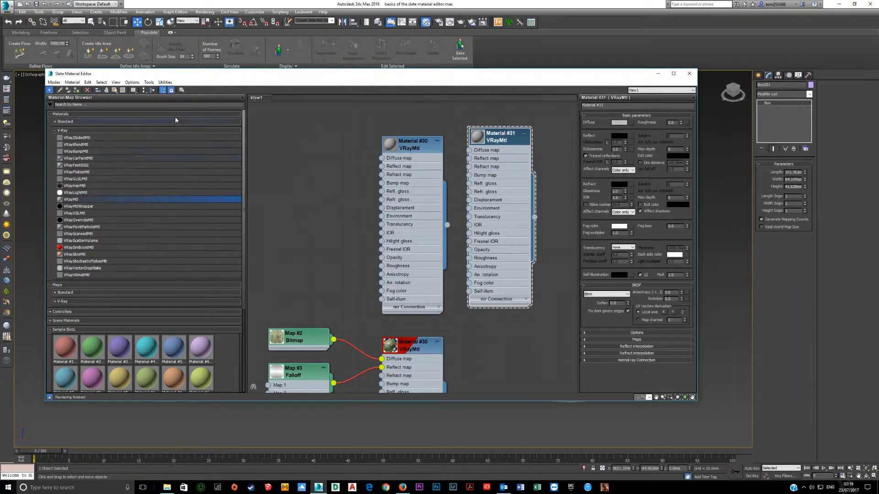
Select the box and sphere through Select by Material for Material #31, and close the Slate Material Editor
left_click(181, 90)
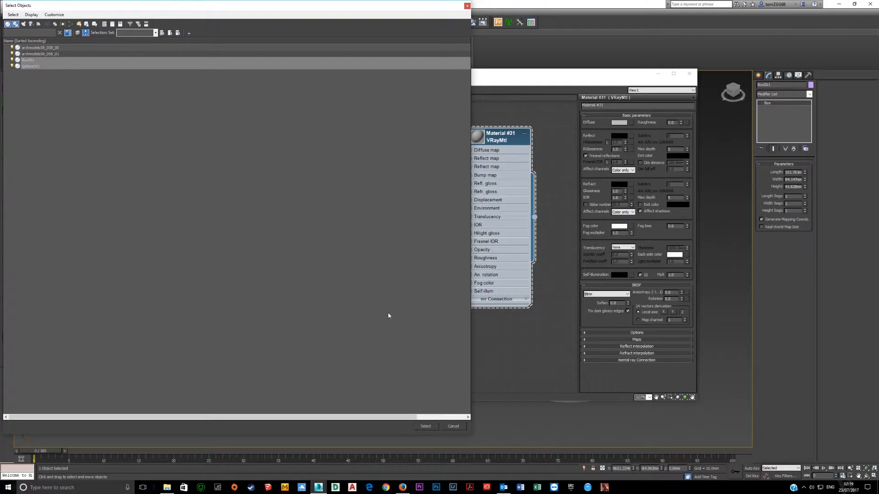
left_click(425, 427)
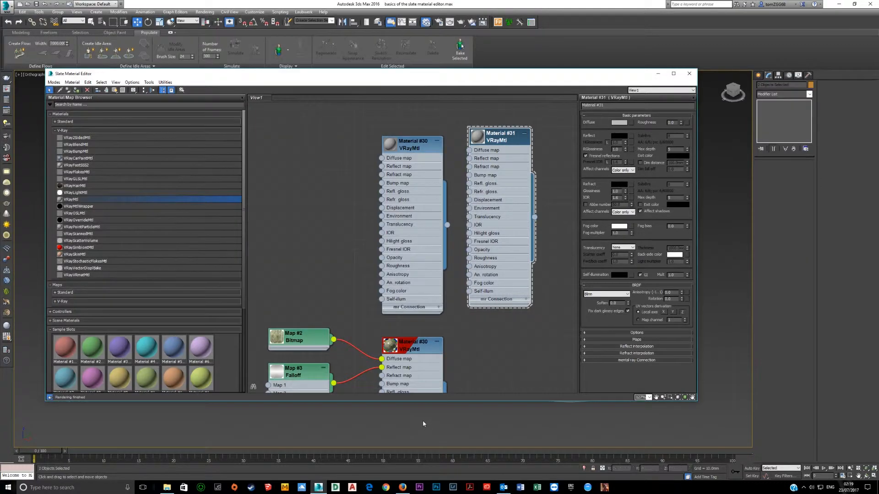
left_click(688, 73)
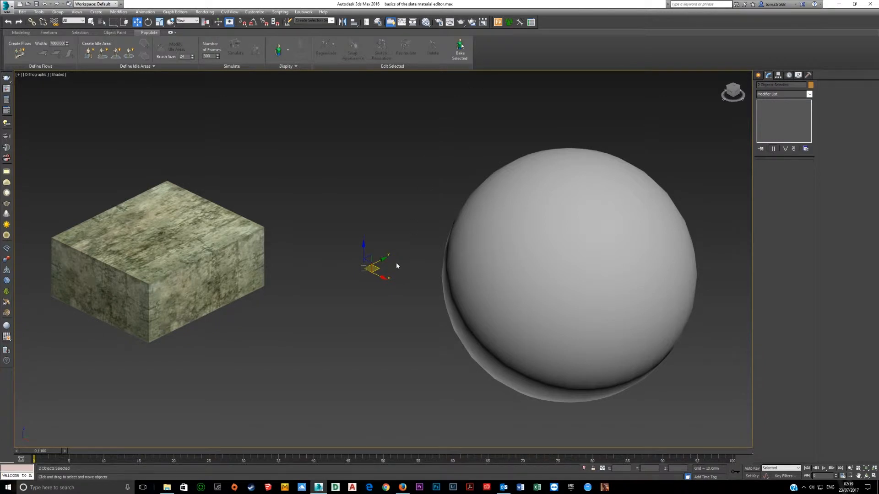
Inspect the stone box and the grey sphere in the viewport, selecting each one in turn
scroll(383, 274, "down", 2)
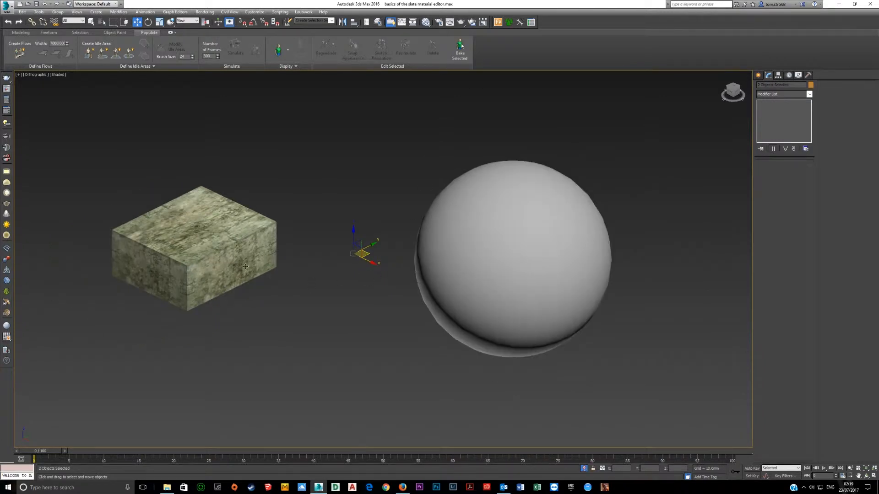
mouse_move(232, 284)
middle_mouse_down("alt")
mouse_move(291, 288)
mouse_move(224, 281)
mouse_move(237, 285)
middle_mouse_up("alt")
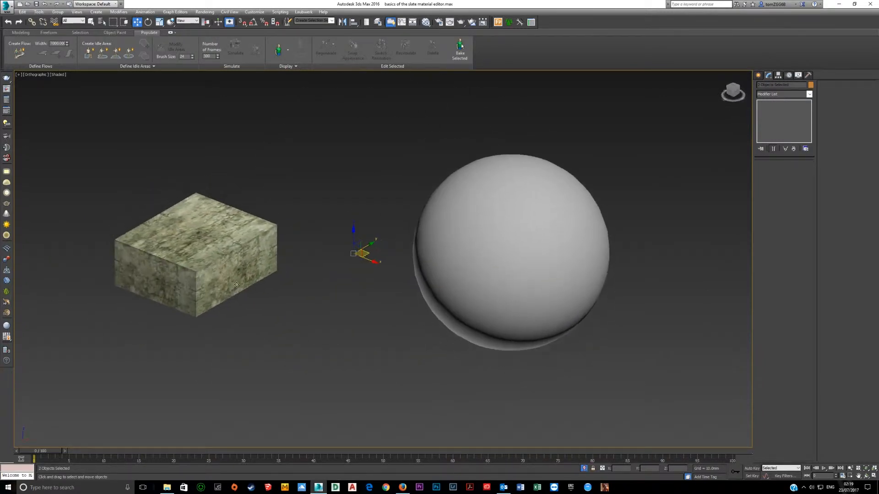
left_click(206, 277)
left_click(503, 283)
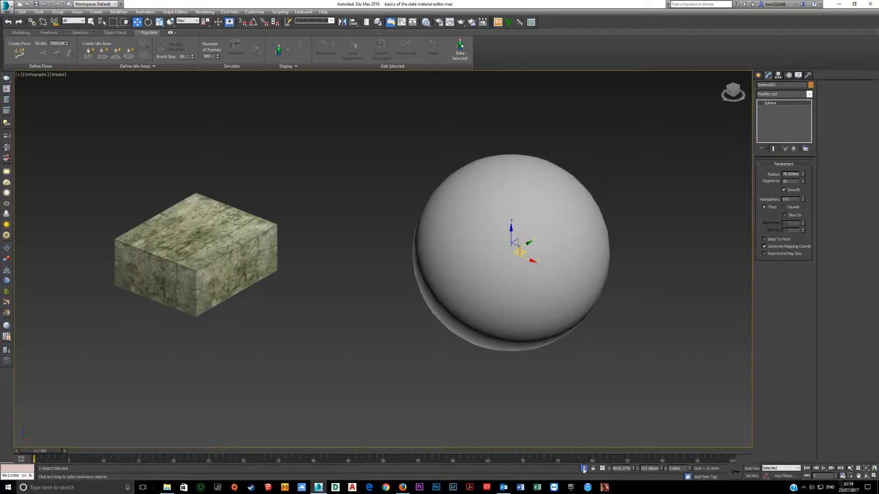
scroll(462, 403, "up", 2)
scroll(200, 261, "down", 2)
scroll(201, 262, "up", 2)
Select the stone box, reopen the Slate Material Editor and move it clear of the box
left_click(202, 264)
key("m")
mouse_move(393, 359)
middle_mouse_down()
mouse_move(433, 297)
mouse_move(457, 224)
middle_mouse_up()
left_click(470, 278)
left_click_drag(239, 75, 417, 85)
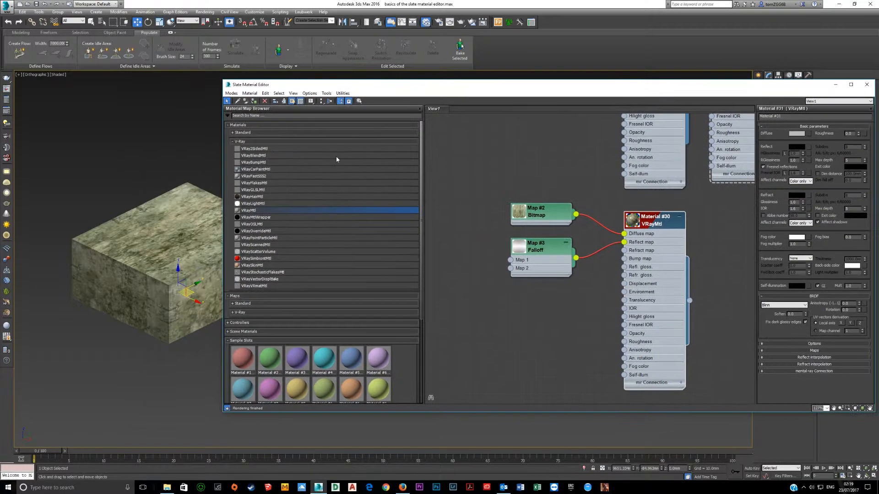
Sample the stone box's material, bring up the Select by Material object list and close it without selecting anything
left_click(237, 102)
left_click(156, 244)
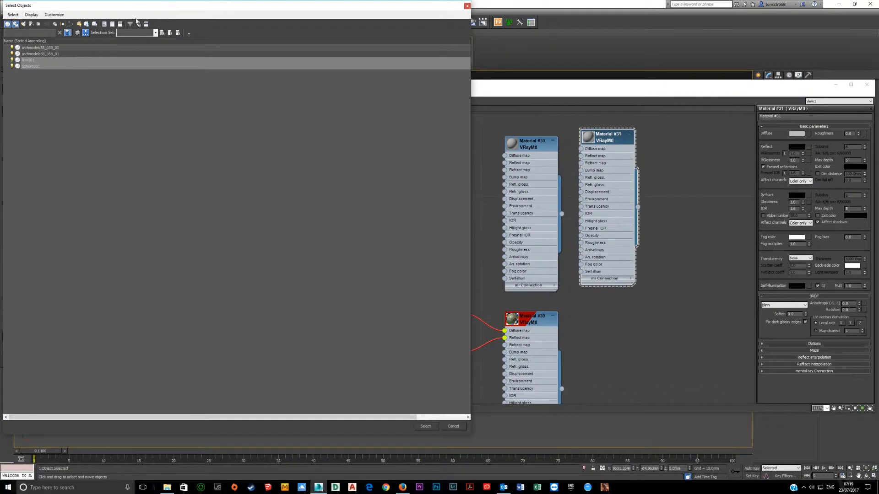
left_click_drag(144, 6, 313, 56)
left_click(466, 5)
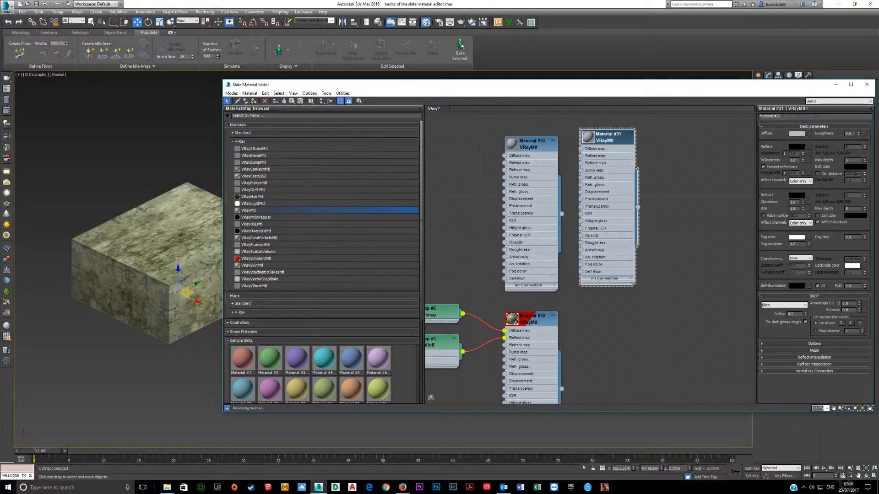
left_click(58, 12)
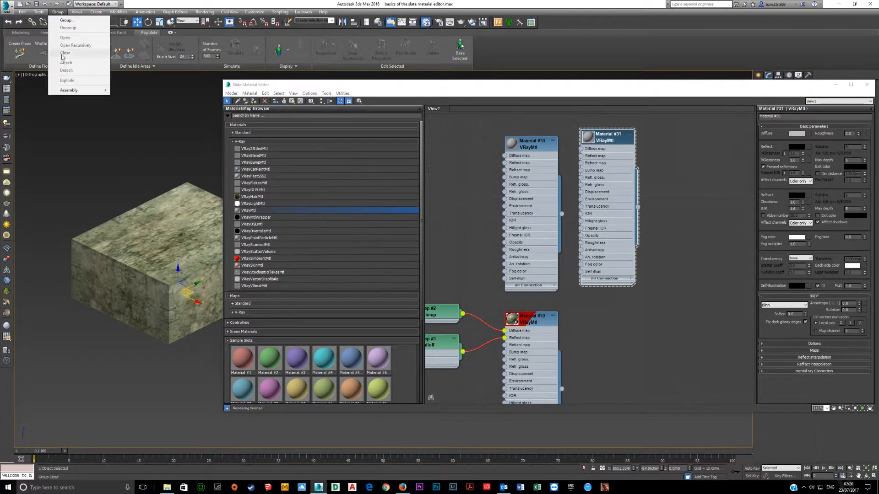
left_click(59, 14)
left_click(57, 19)
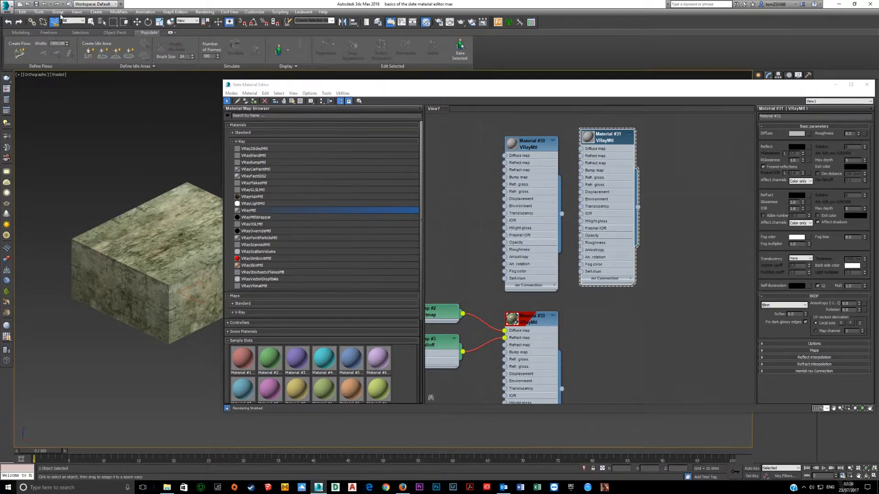
left_click(59, 13)
left_click(62, 14)
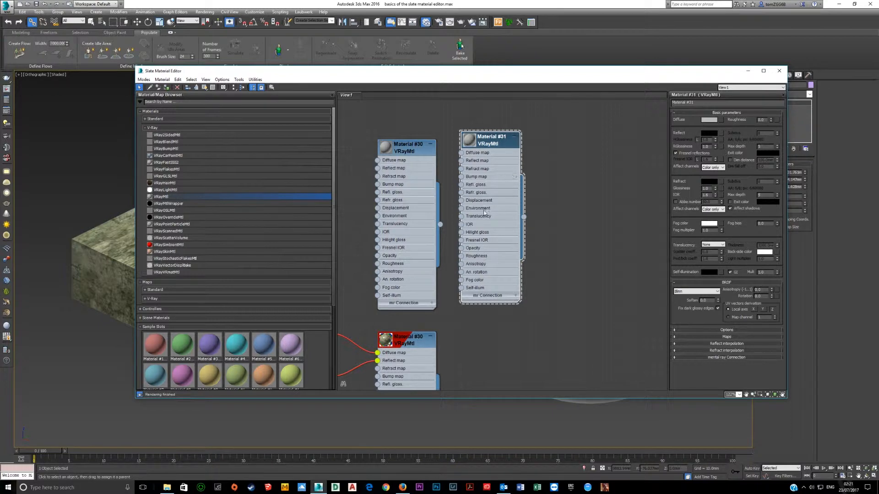
Disconnect the Map #2 Bitmap from the stone material's Diffuse map slot and delete the bitmap node
middle_click_drag(479, 211, 492, 173)
scroll(489, 173, "down", 1)
middle_click_drag(366, 238, 485, 259)
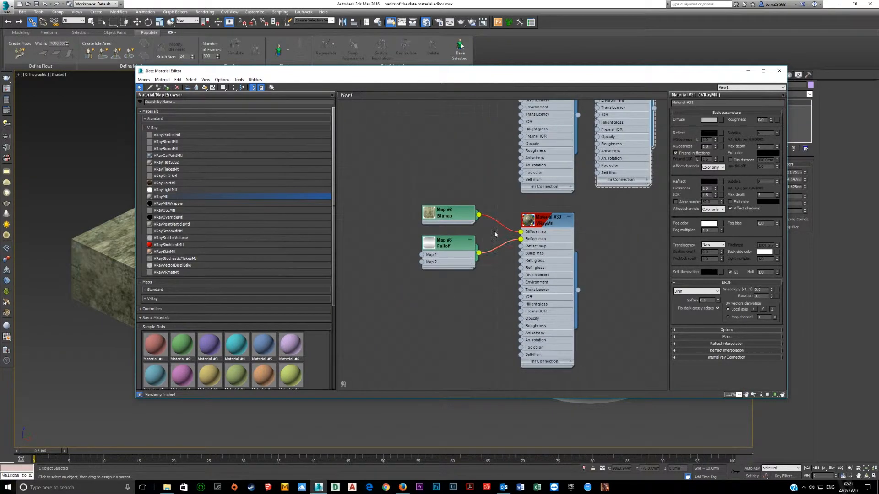
left_click_drag(521, 232, 460, 227)
left_click_drag(521, 233, 484, 228)
left_click(460, 223)
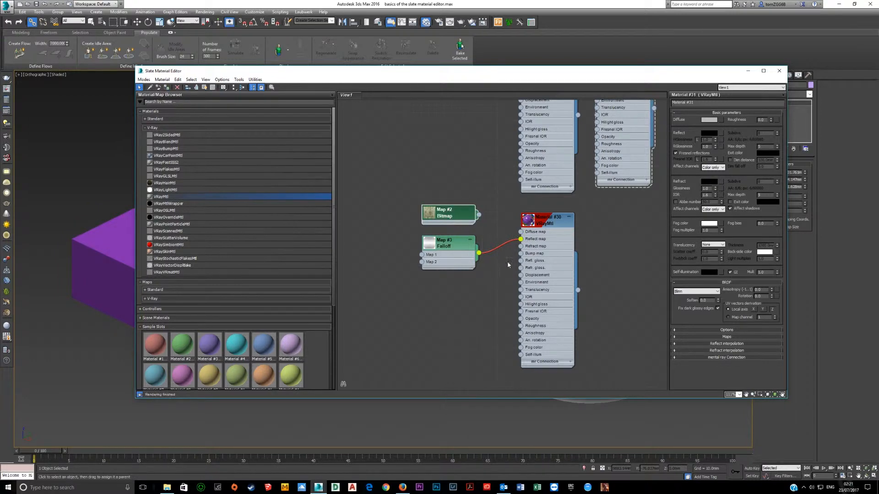
key("Delete")
Add a standard Bitmap map above the Falloff node, using a green texture image from the images folder
left_click(172, 129)
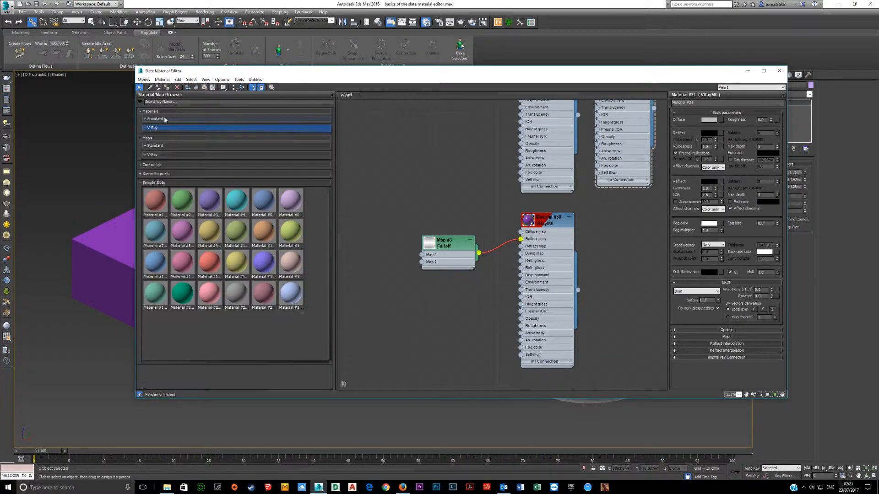
left_click(155, 146)
left_click_drag(163, 188, 453, 205)
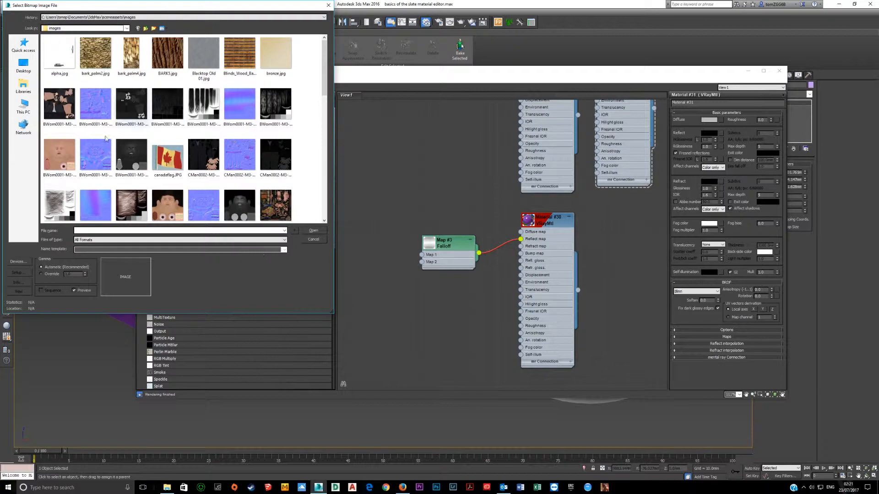
scroll(156, 175, "down", 7)
scroll(157, 177, "up", 5)
scroll(156, 176, "down", 3)
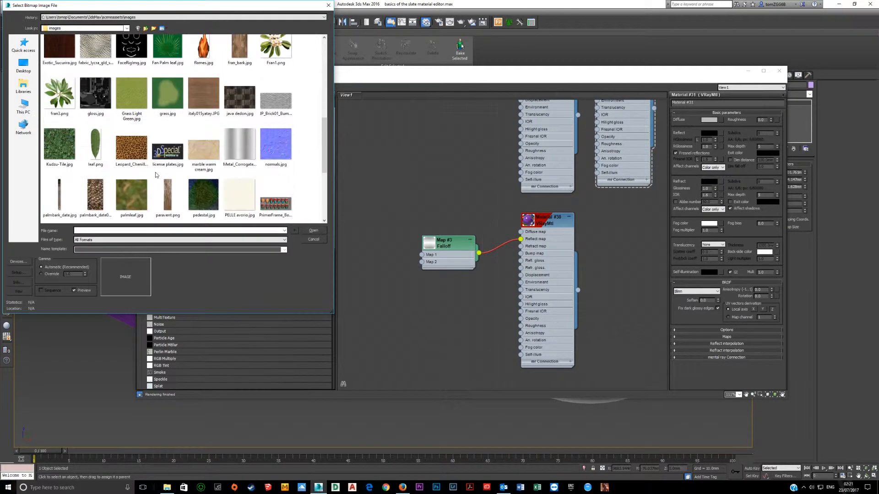
scroll(145, 172, "up", 5)
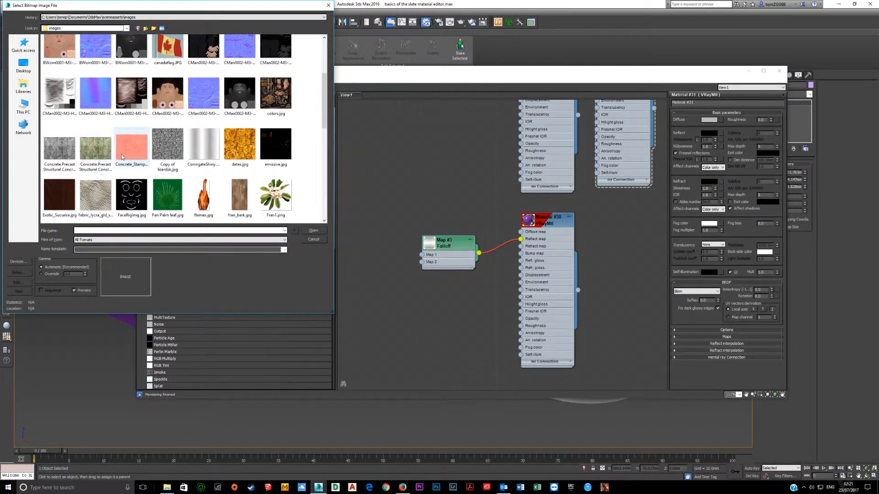
scroll(135, 171, "up", 1)
scroll(137, 174, "down", 5)
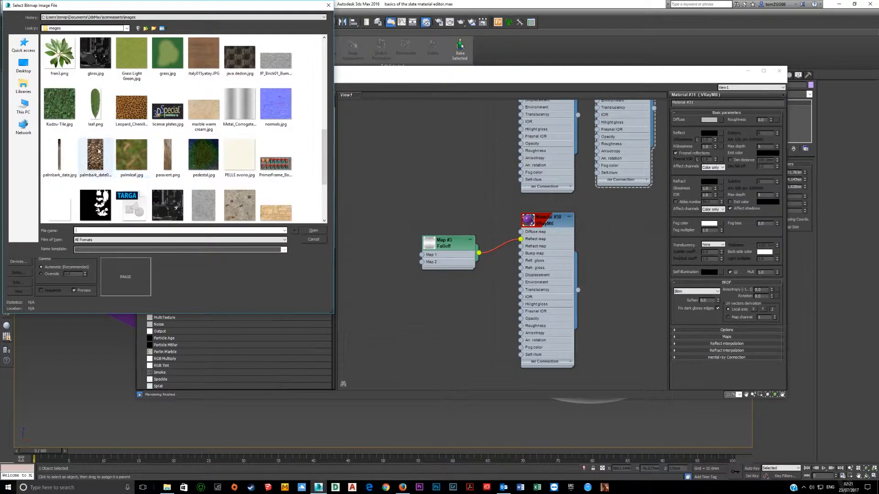
double_click(95, 105)
Connect the new Bitmap to Material #30's Diffuse map slot and move the editor to reveal more of the viewport
left_click_drag(479, 208, 521, 232)
left_click_drag(384, 76, 364, 50)
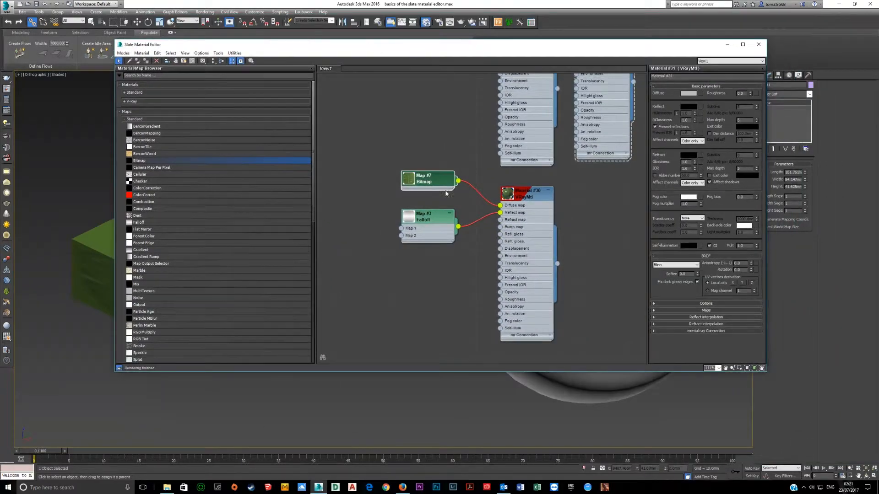
scroll(387, 225, "up", 2)
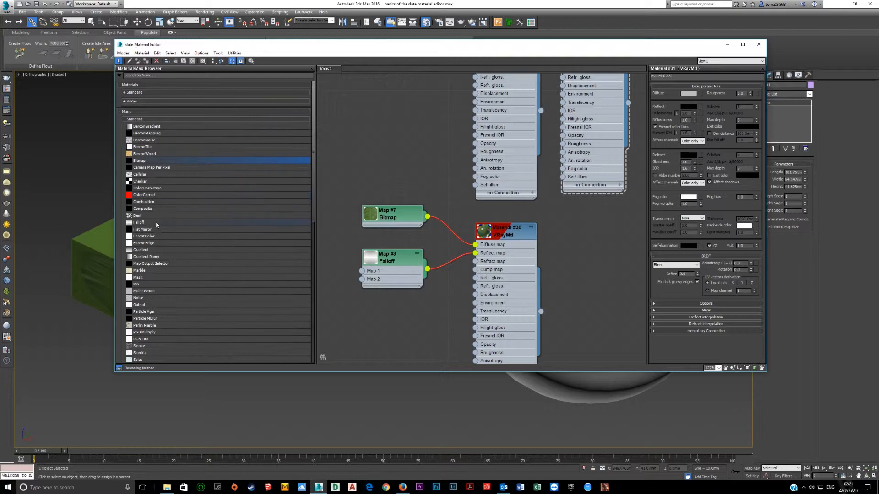
Add an unconnected Falloff map above the green Bitmap node and connect a new Forest Color map to Material #30's Bump map slot
left_click_drag(148, 224, 386, 168)
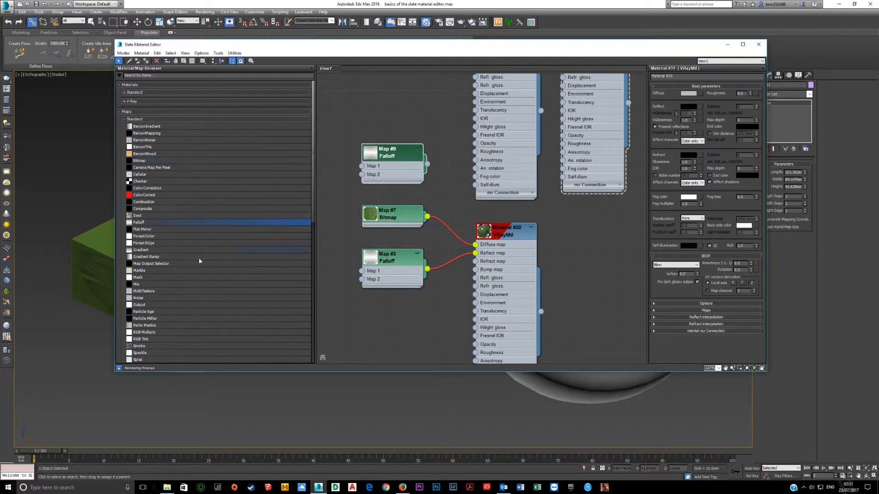
left_click_drag(158, 236, 372, 356)
middle_click_drag(417, 355, 398, 198)
left_click_drag(390, 189, 455, 113)
middle_click_drag(436, 158, 437, 258)
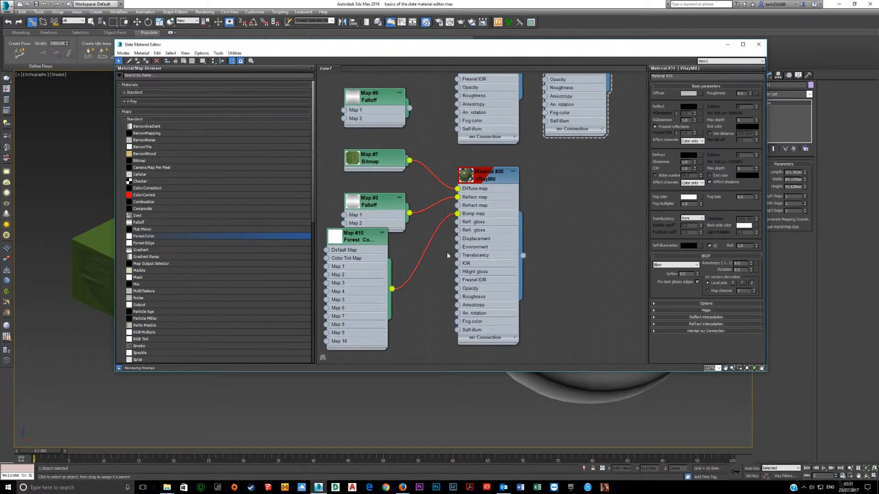
Create a Bitmap map using bark_palm2.jpg from Material #30's Displacement slot and place its node below the other maps
left_click_drag(458, 239, 425, 296)
mouse_move(439, 301)
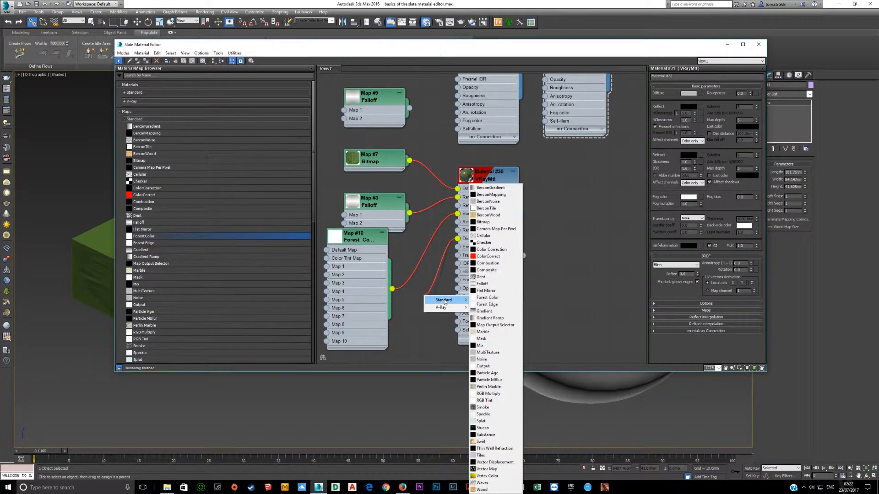
left_click(483, 222)
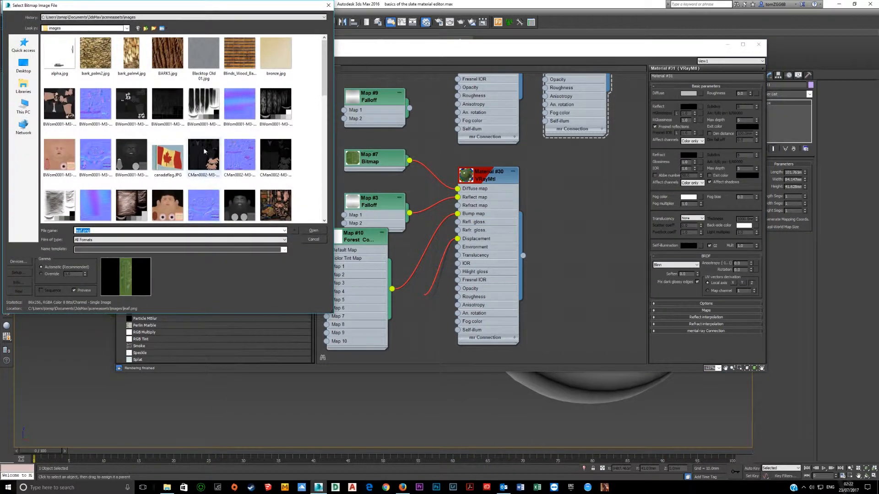
double_click(103, 55)
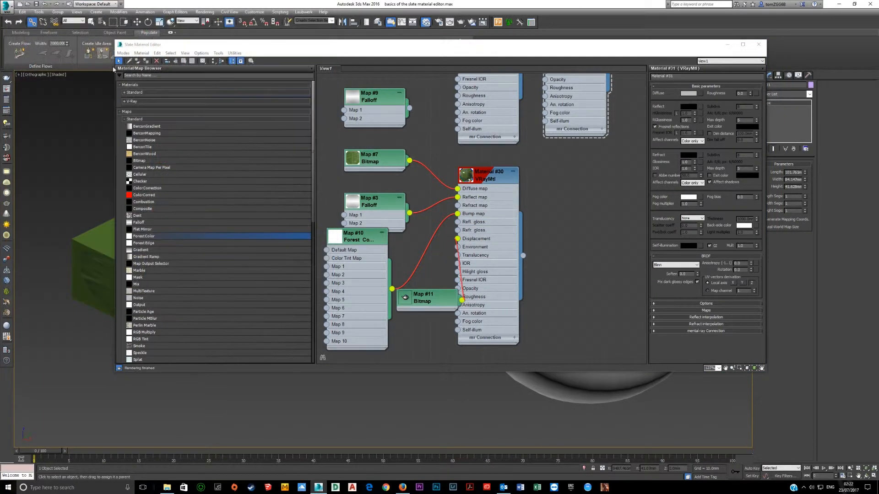
left_click_drag(428, 297, 376, 331)
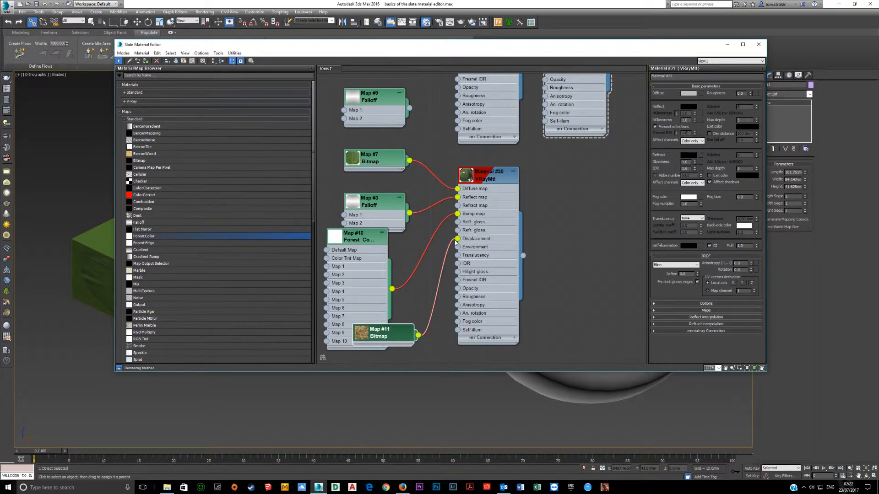
Try a VRayBump2Normal map in Material #30's Environment slot and delete its node
left_click_drag(457, 247, 416, 297)
mouse_move(434, 306)
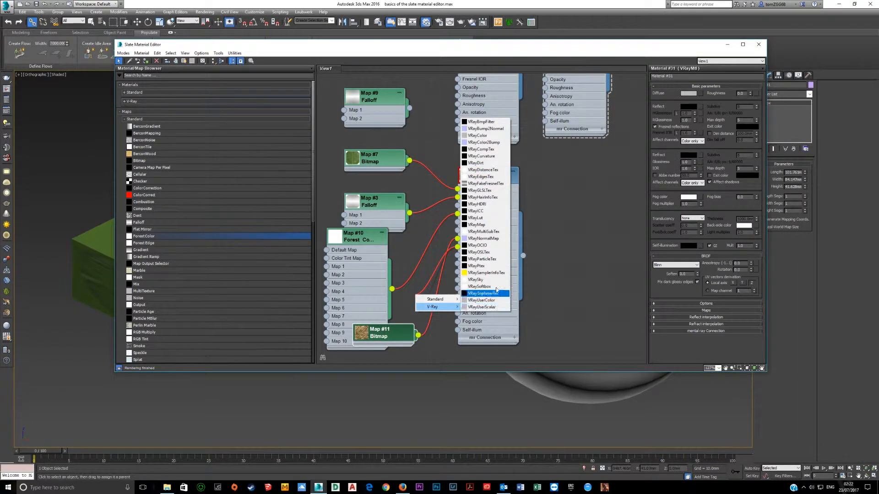
left_click(485, 129)
left_click_drag(416, 305, 360, 305)
key("Delete")
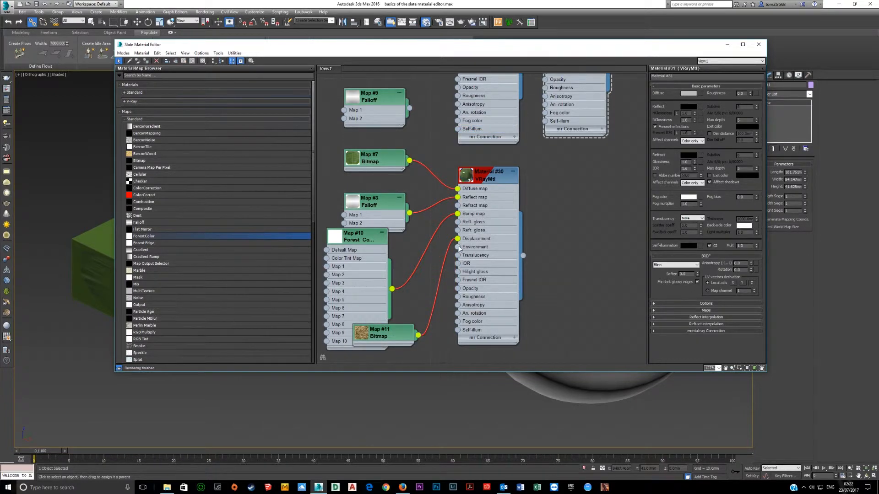
Create a VRayColor map from Material #30's Refl. gloss slot and place it above the bark bitmap node
left_click_drag(458, 222, 420, 287)
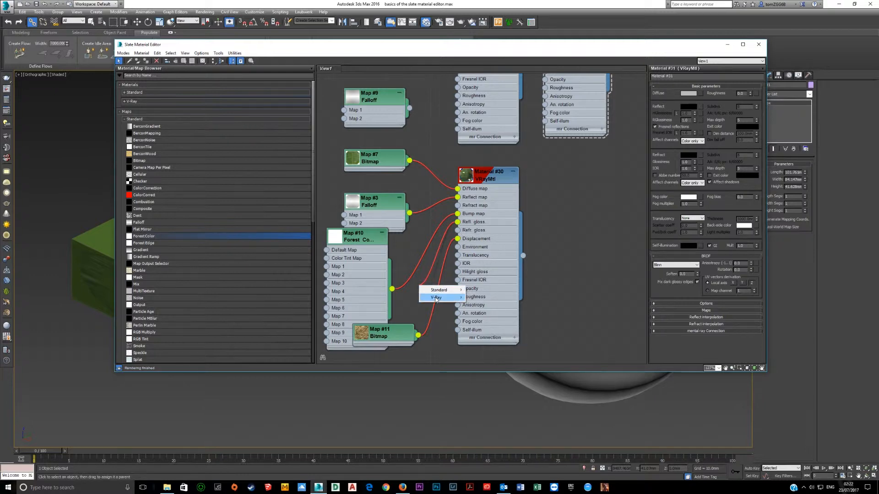
mouse_move(435, 298)
left_click(481, 311)
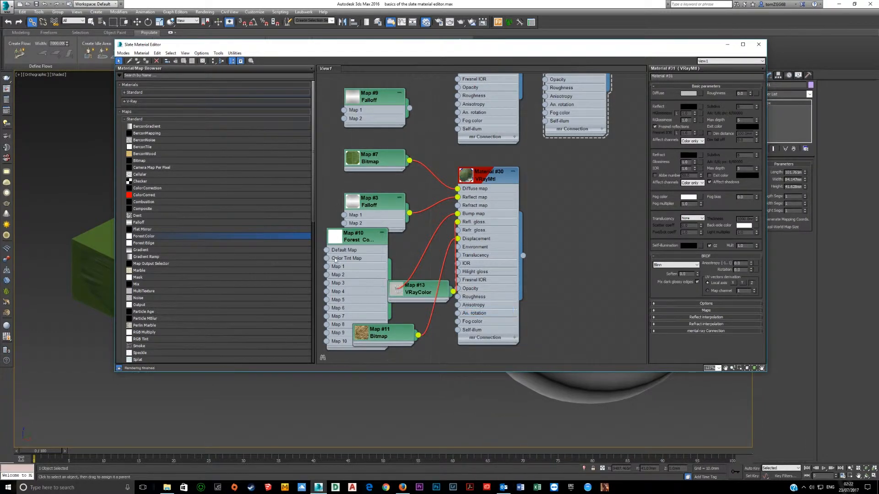
left_click_drag(411, 300, 365, 309)
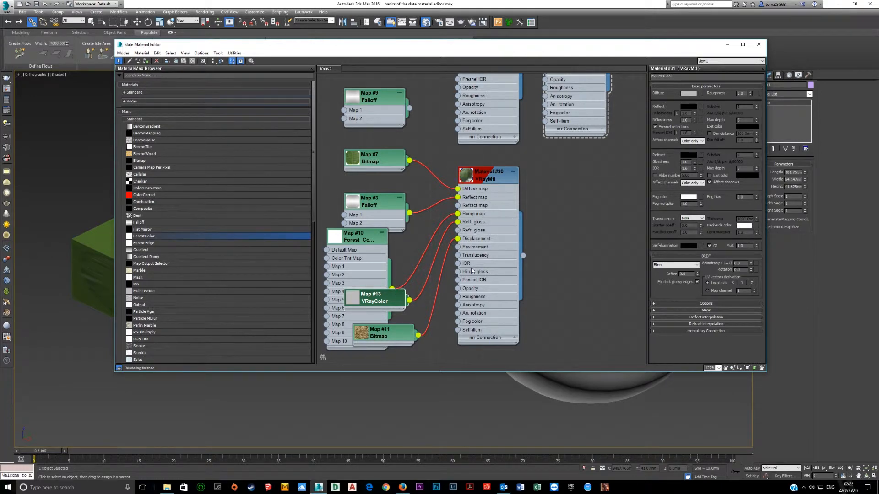
Move the Material #30 node lower in the view and lay out its child maps in a tidy column
scroll(465, 215, "down", 5)
left_click_drag(466, 212, 471, 289)
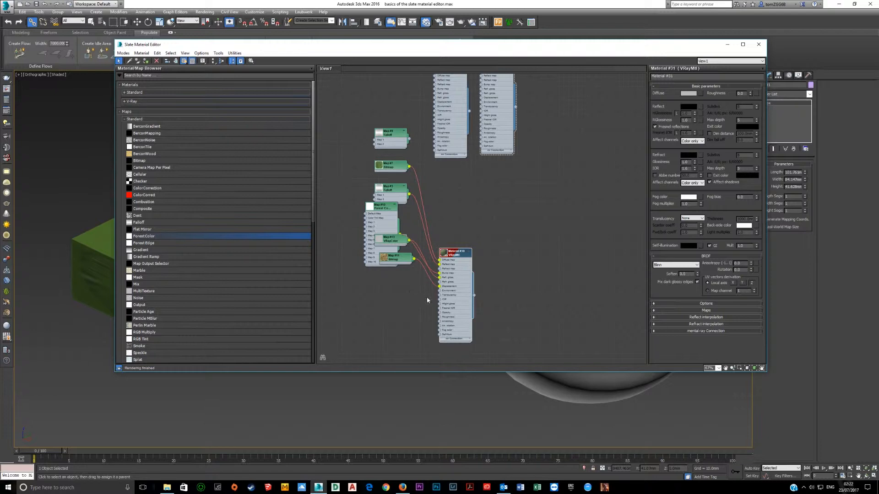
key("c")
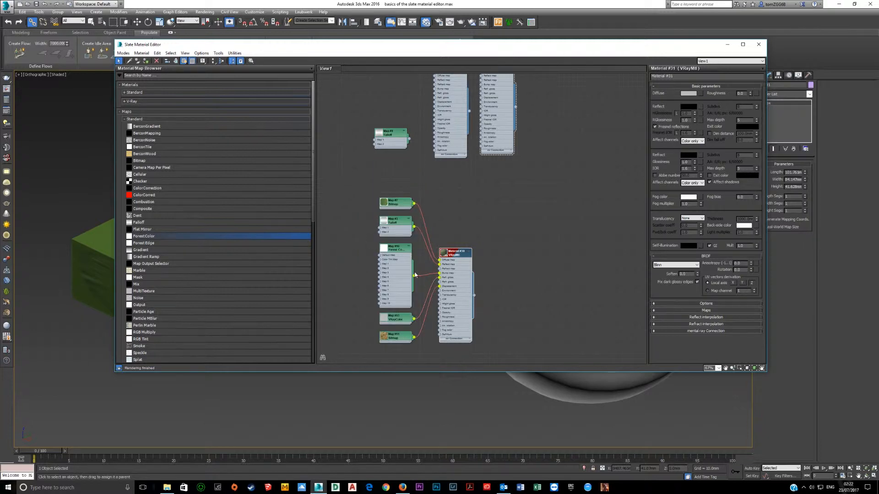
scroll(421, 281, "up", 4)
middle_click_drag(424, 287, 442, 204)
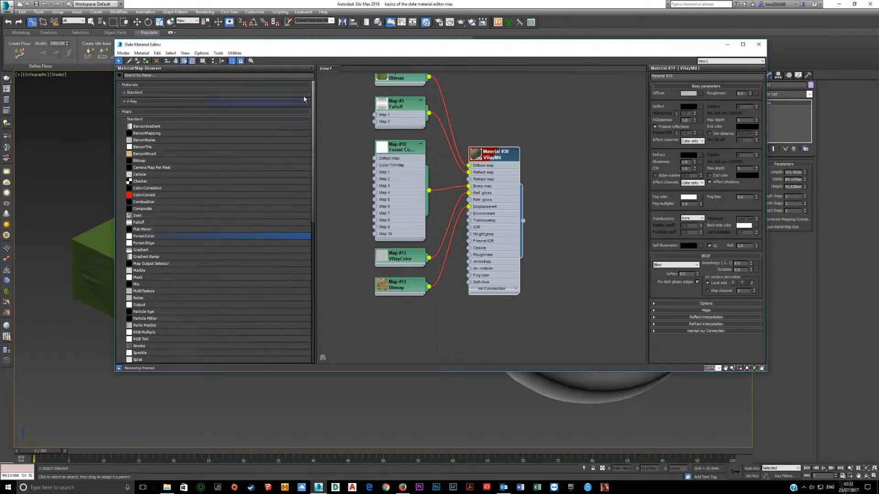
scroll(499, 229, "down", 1)
middle_click_drag(498, 229, 447, 292)
scroll(517, 211, "down", 3)
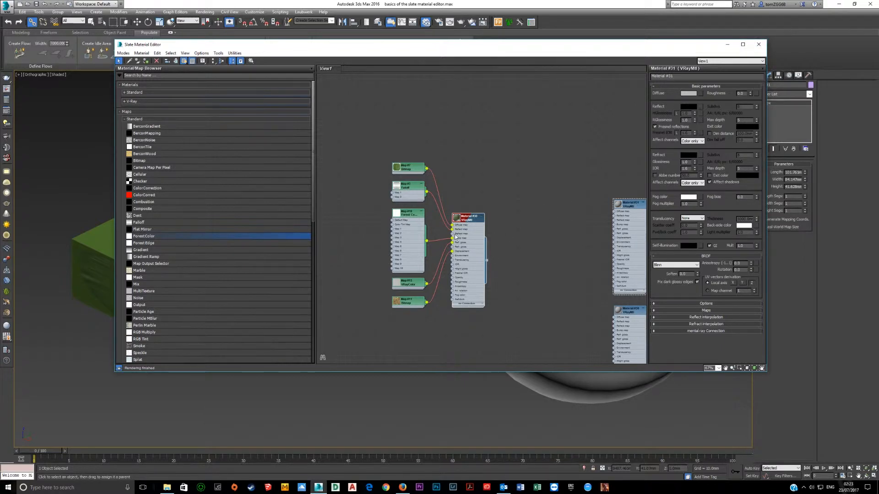
Close the editor to find the tree, reopen it beside the foliage and sample the tree's leaf material into the node view
left_click(759, 44)
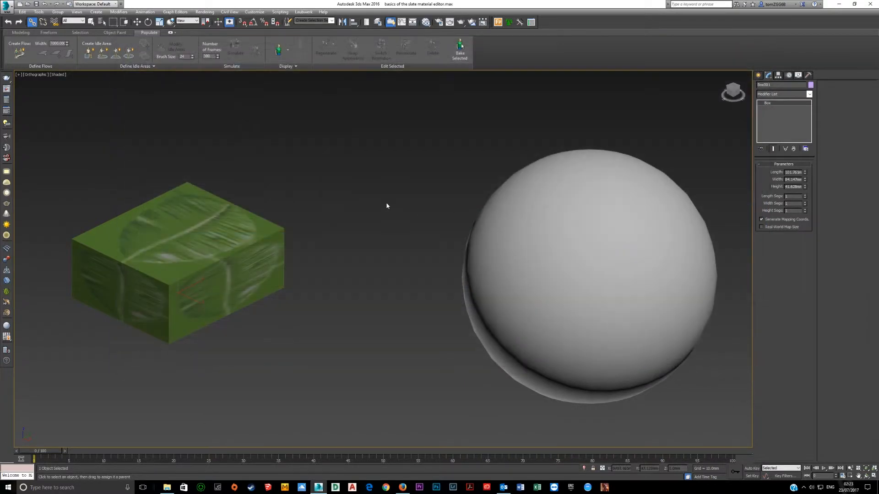
scroll(367, 215, "down", 10)
scroll(354, 257, "down", 5)
middle_click_drag(345, 265, 405, 355)
middle_click_drag(405, 355, 349, 257, "alt")
scroll(341, 291, "up", 5)
scroll(341, 291, "down", 4)
scroll(341, 251, "up", 2)
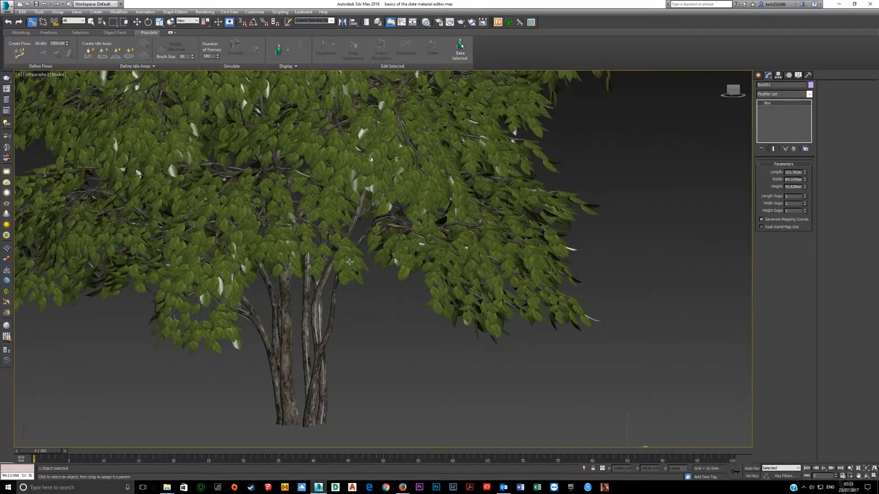
key("m")
left_click_drag(462, 45, 762, 94)
middle_click_drag(580, 253, 726, 223)
left_click(429, 109)
left_click(337, 157)
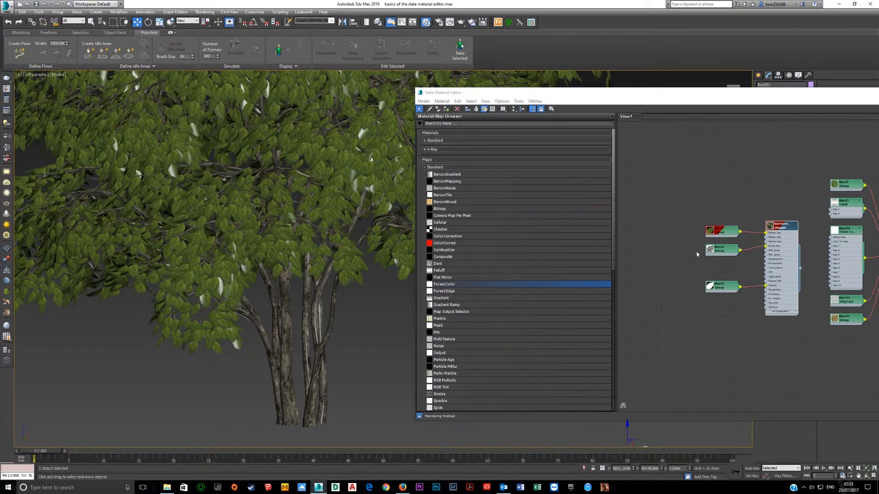
Bring the editor back over the viewport and shift the leaf material with its three bitmaps away from the neighbouring nodes
scroll(775, 226, "up", 3)
left_click_drag(757, 92, 460, 104)
scroll(461, 235, "up", 2)
middle_click_drag(466, 242, 503, 273)
scroll(484, 220, "down", 1)
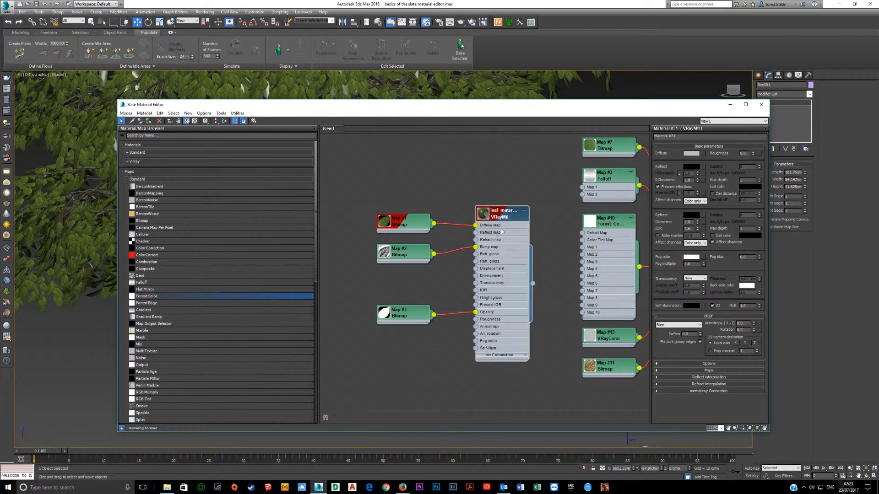
left_click_drag(511, 188, 400, 366)
left_click_drag(507, 289, 455, 275)
middle_click_drag(467, 263, 505, 257)
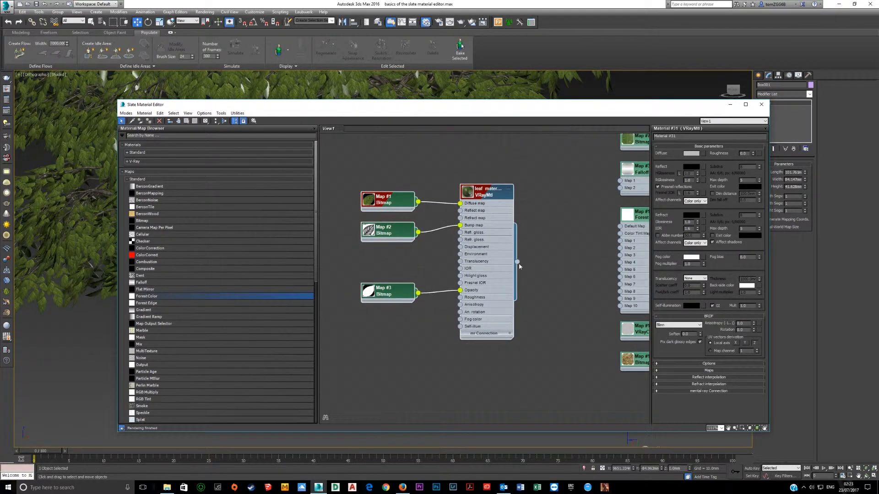
Wire the leaf material into the frontMtl of a new VRay2SidedMtl and assign that two-sided material to the tree's leaves
left_click_drag(542, 268, 542, 269)
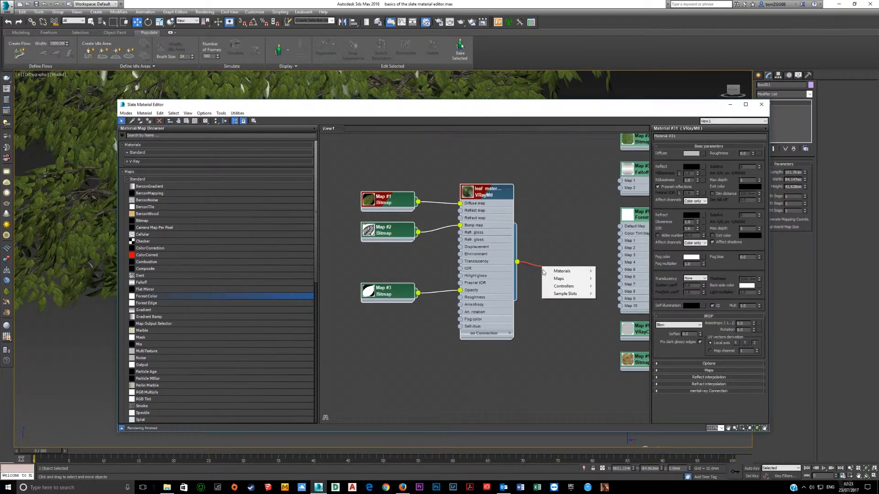
mouse_move(558, 274)
mouse_move(613, 279)
left_click(659, 280)
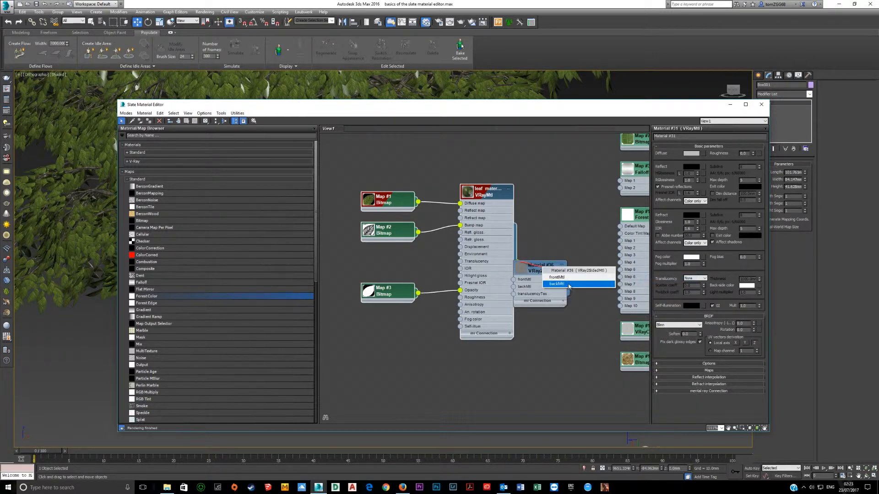
left_click(557, 277)
left_click_drag(521, 282, 557, 283)
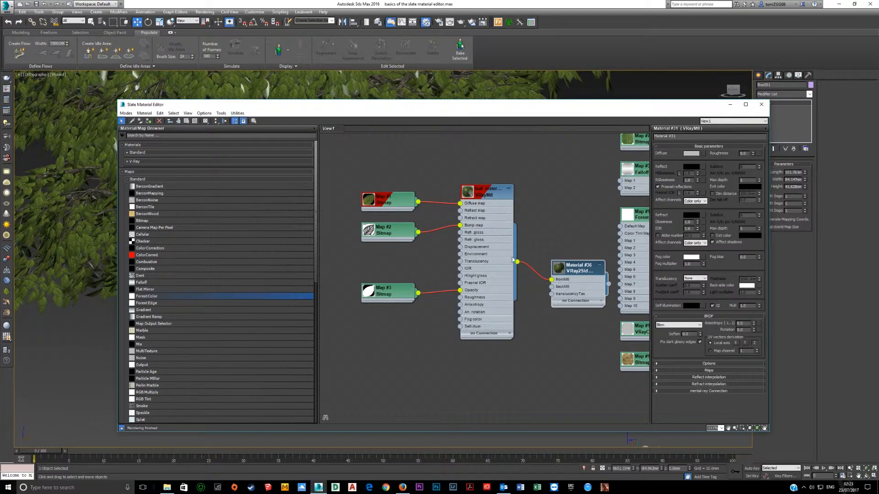
left_click(319, 87)
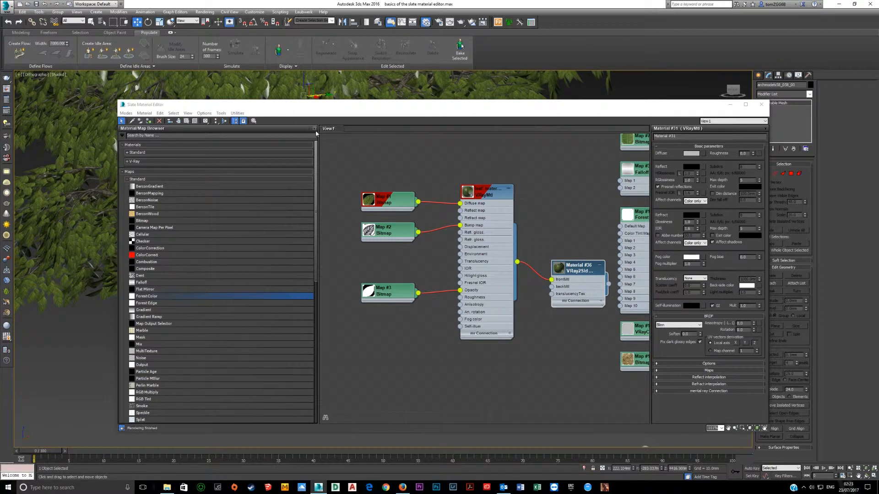
left_click(149, 121)
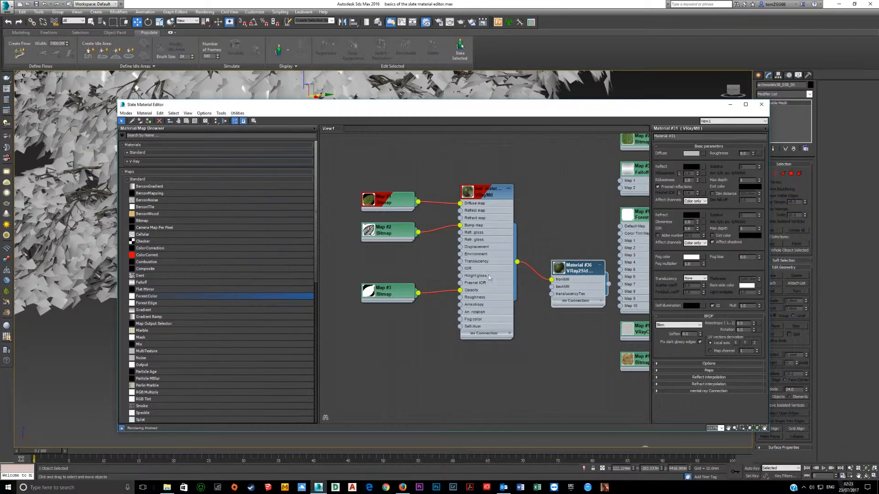
Replace the two-sided node with another VRay2SidedMtl from the V-Ray materials list, connecting the leaf material to its frontMtl
left_click(167, 179)
left_click(145, 188)
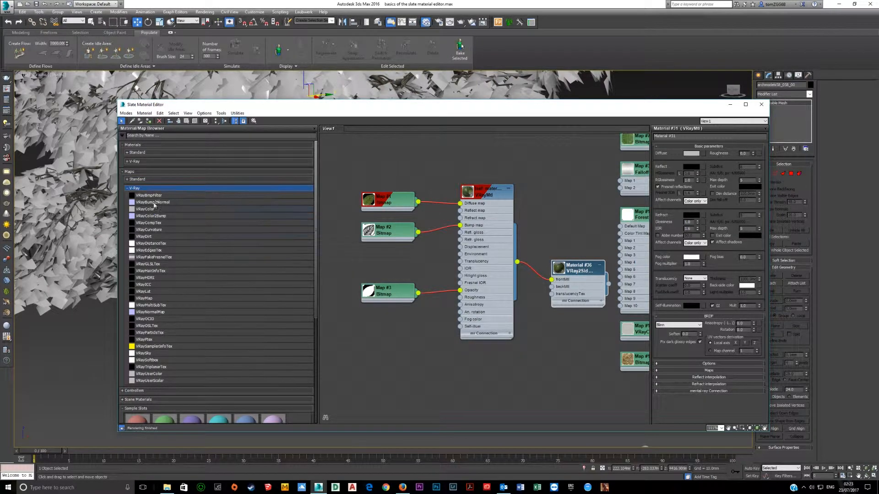
left_click(144, 188)
left_click(146, 161)
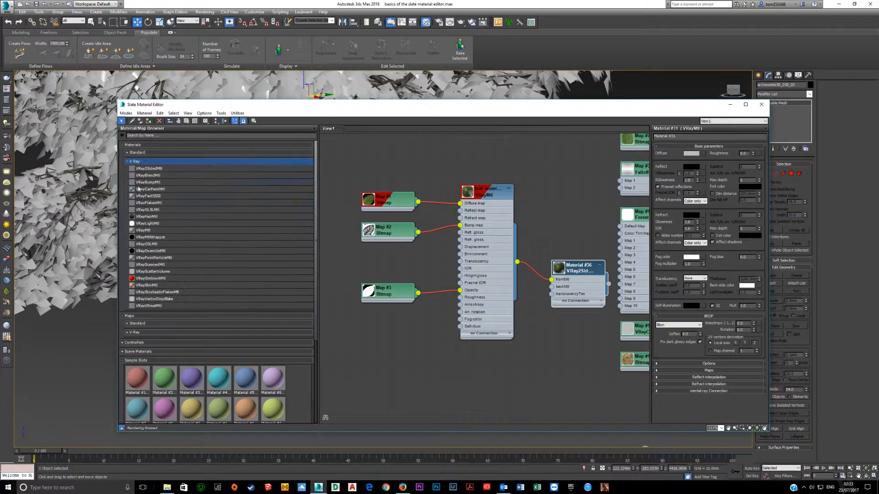
left_click_drag(148, 172, 564, 322)
left_click_drag(517, 265, 544, 333)
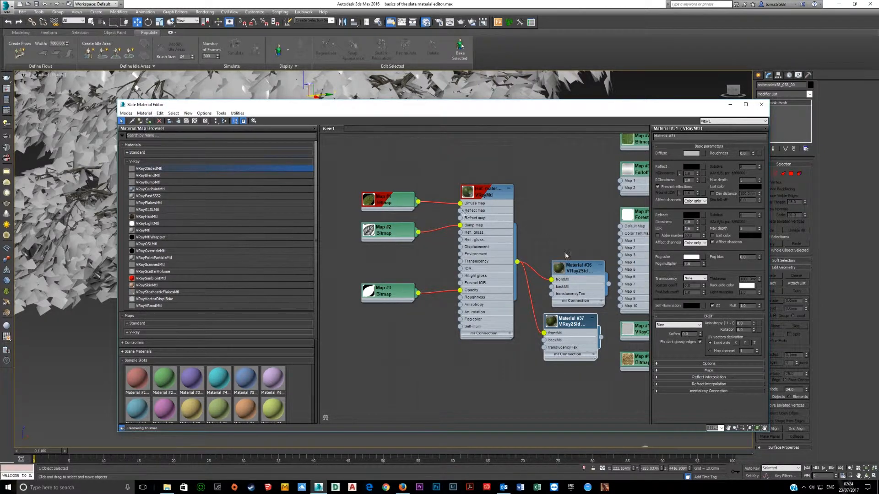
key("Delete")
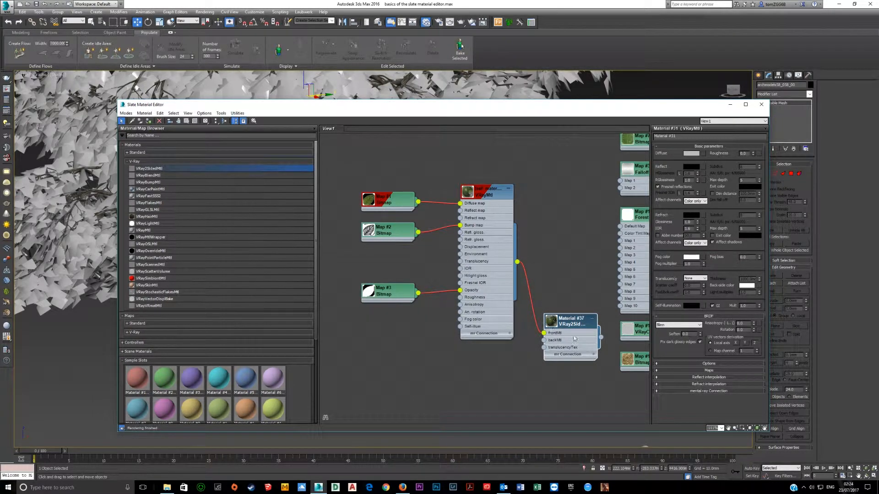
Assign the leaf material back to the tree's leaves and delete the remaining VRay2SidedMtl node
left_click(487, 218)
double_click(487, 218)
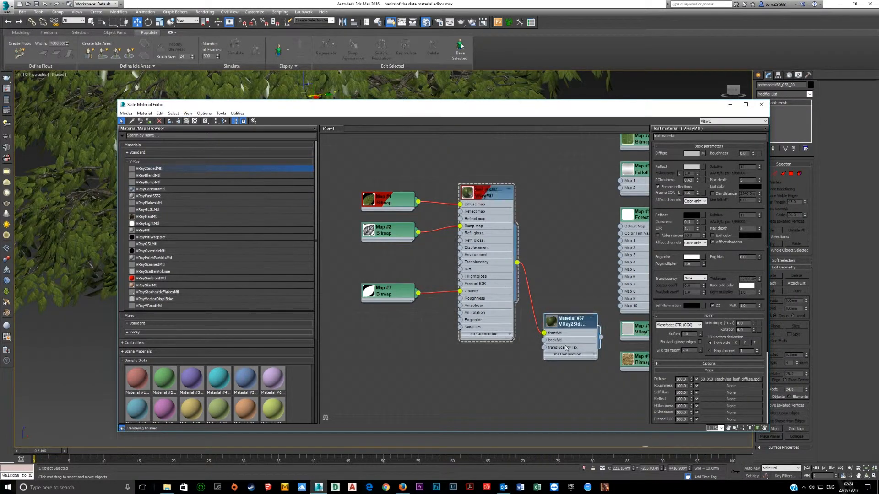
key("Delete")
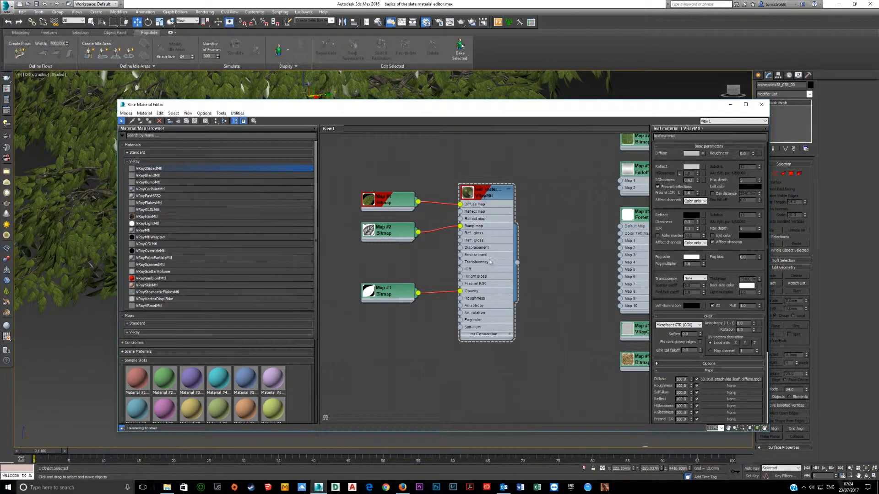
Change the leaf material's type to VRay2SidedMtl, keeping the old material as its sub-material
left_click(475, 206)
right_click(487, 206)
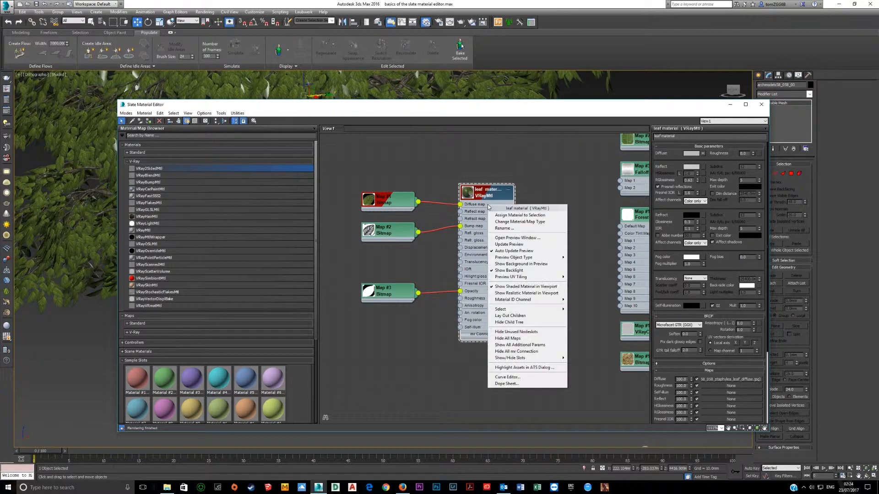
left_click(502, 223)
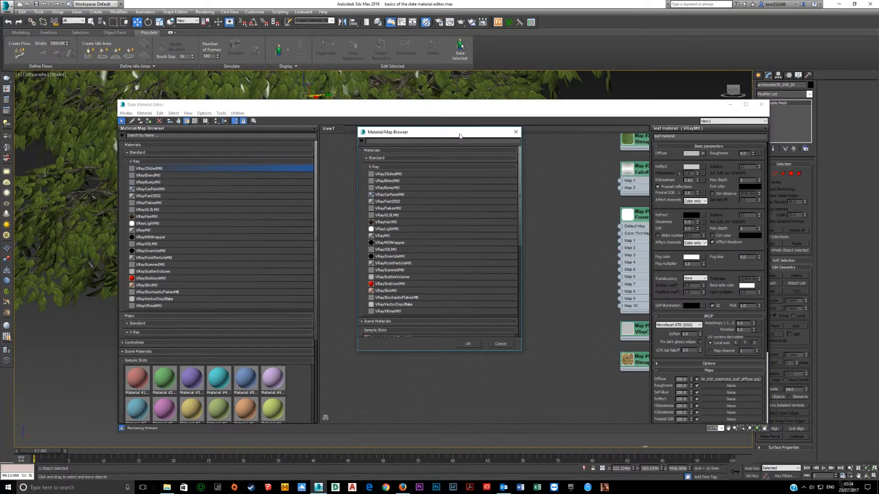
left_click_drag(460, 136, 638, 192)
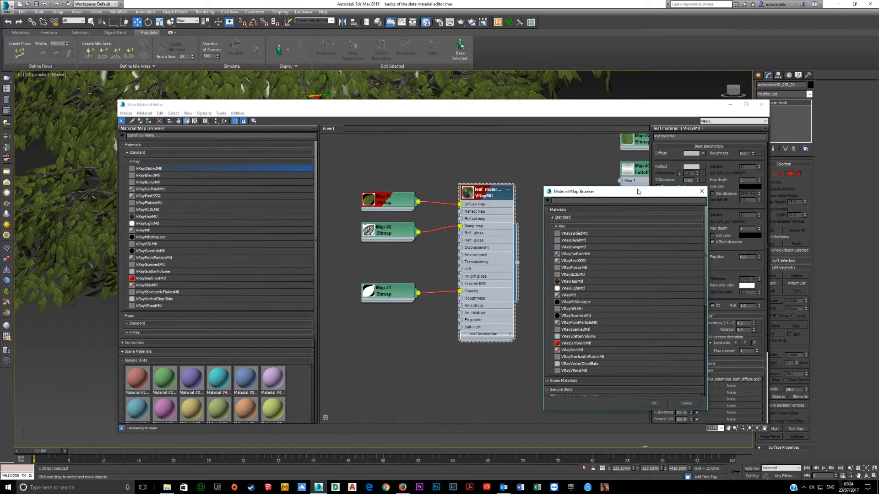
double_click(573, 236)
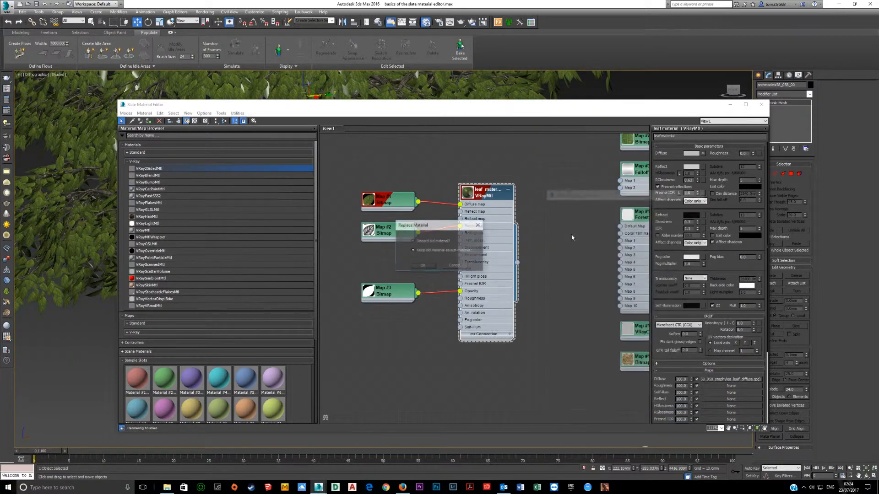
left_click(424, 266)
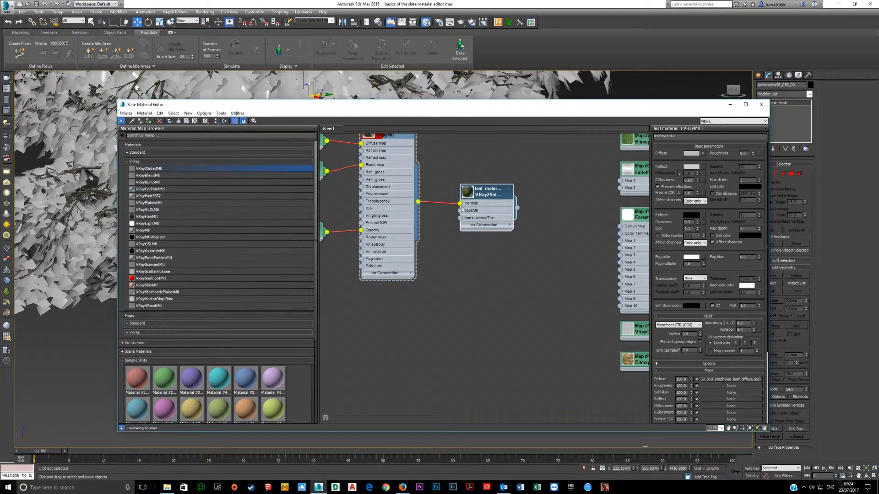
middle_click_drag(514, 298, 569, 308)
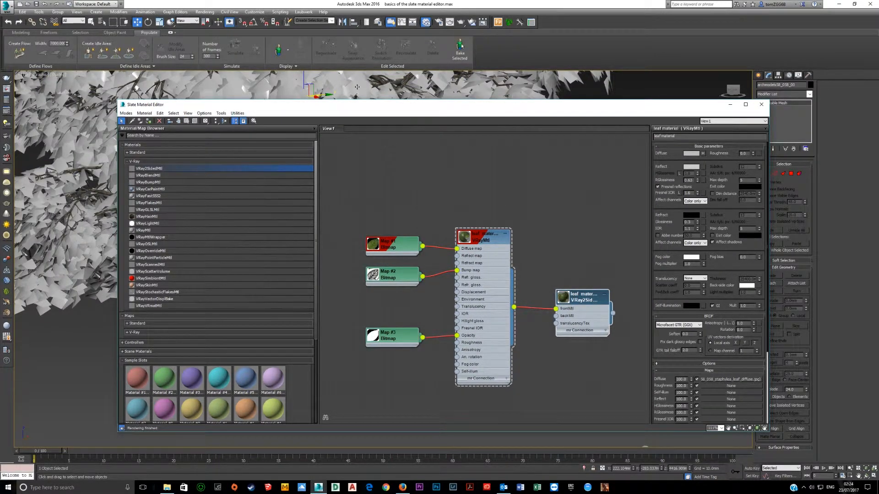
Show the leaf material's VRay2SidedMtl shaded in the viewport
left_click(575, 316)
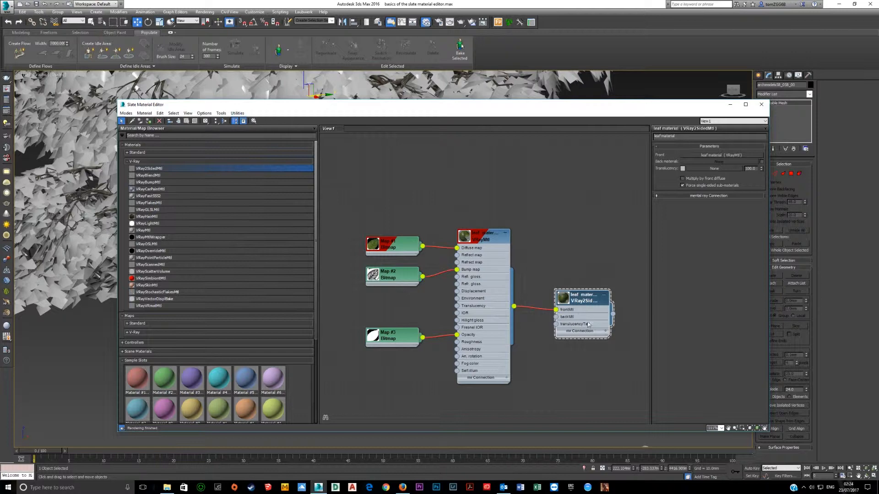
left_click(468, 268)
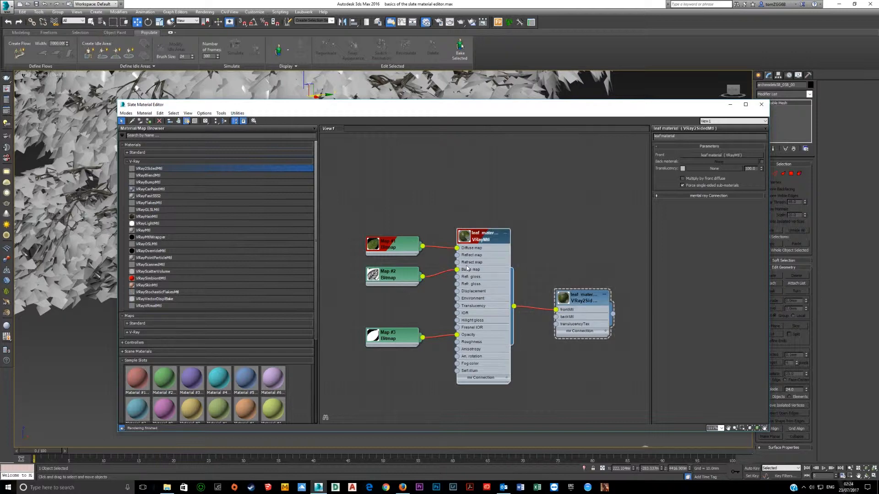
left_click(186, 121)
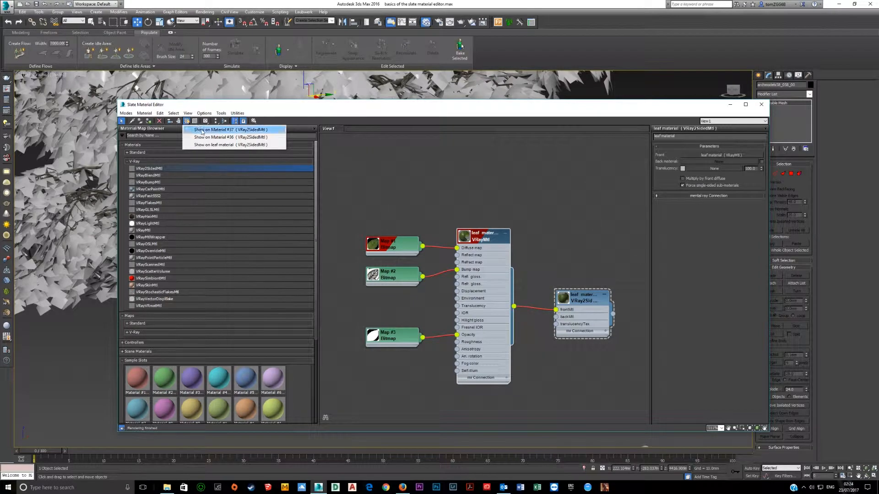
left_click(225, 145)
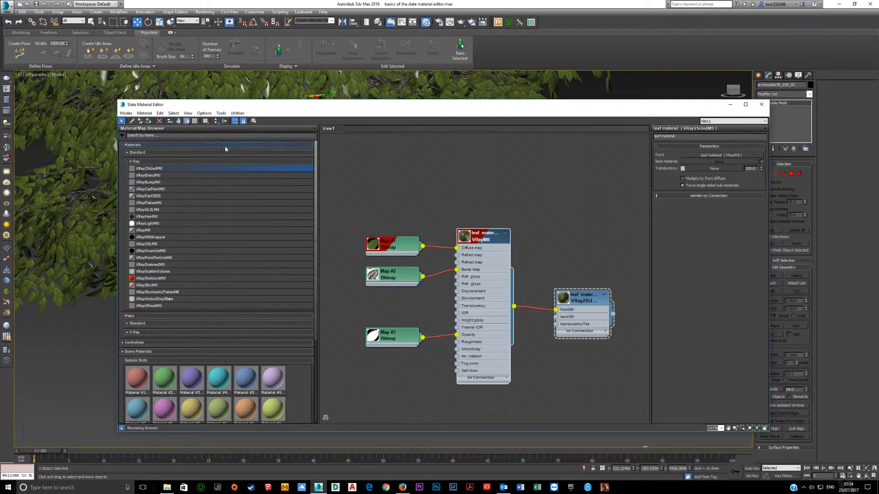
Rename the leaf's VRay2SidedMtl as leaf material master
scroll(469, 265, "down", 2)
middle_click_drag(531, 296, 461, 284)
scroll(440, 256, "up", 4)
left_click(438, 243)
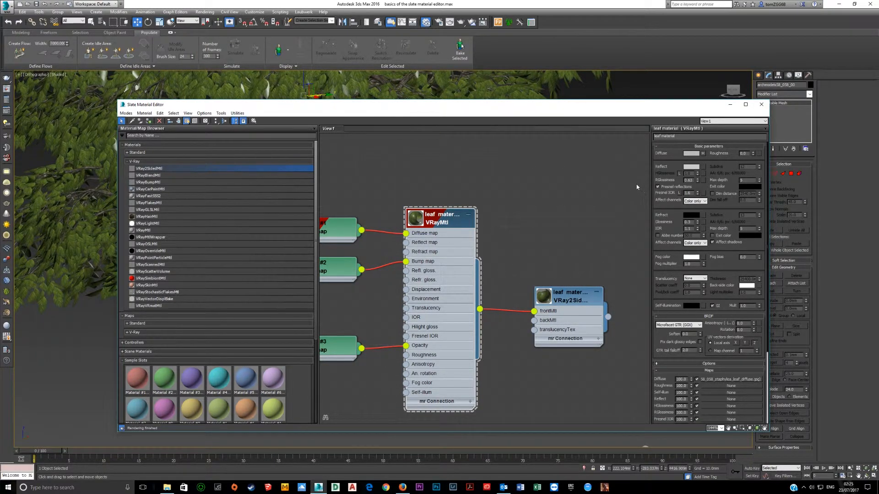
left_click(580, 319)
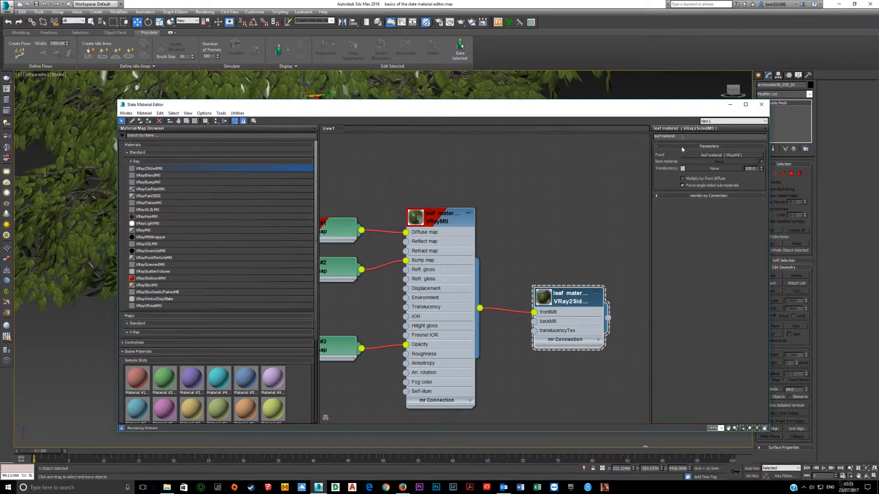
type("er")
key("Return")
scroll(499, 279, "down", 5)
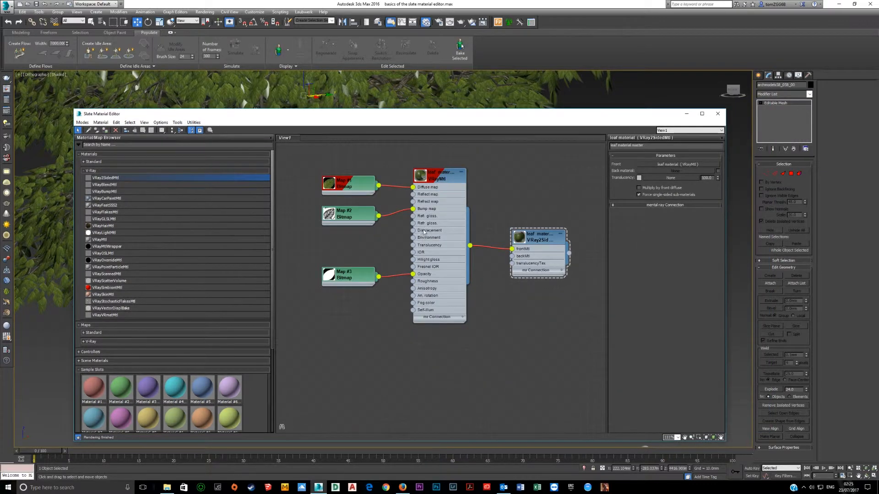
Examine the leaf VRayMtl in an enlarged preview window and close that window
scroll(423, 232, "up", 2)
right_click(446, 251)
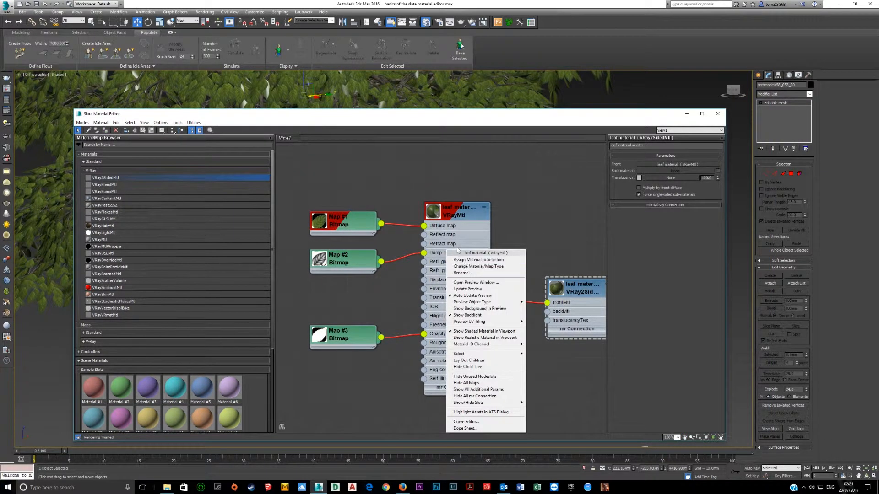
left_click(462, 282)
left_click_drag(405, 325, 264, 325)
left_click_drag(374, 282, 332, 114)
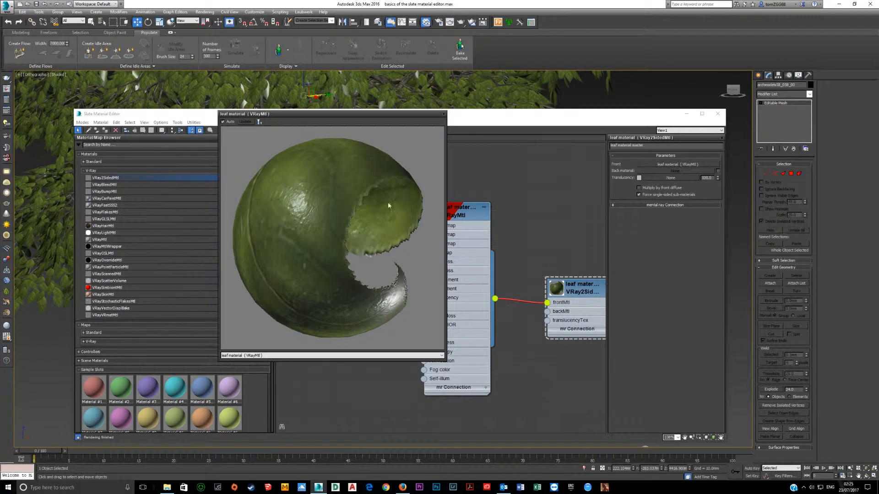
left_click(443, 114)
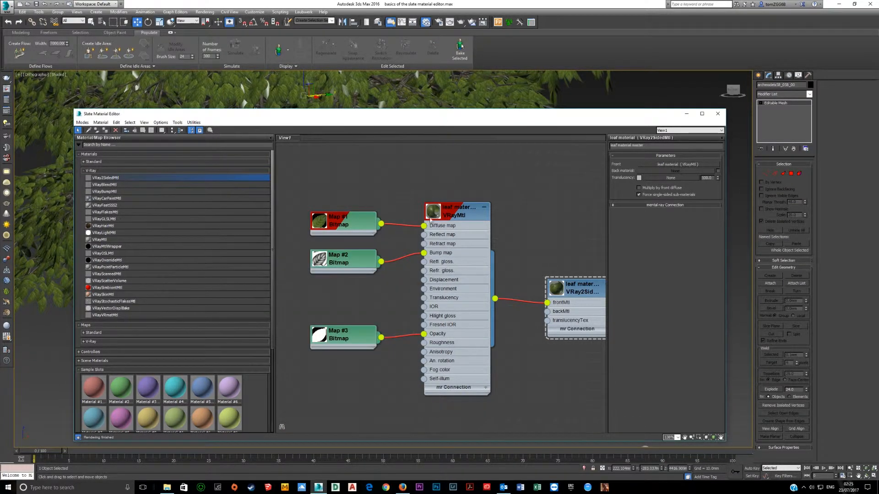
right_click(460, 255)
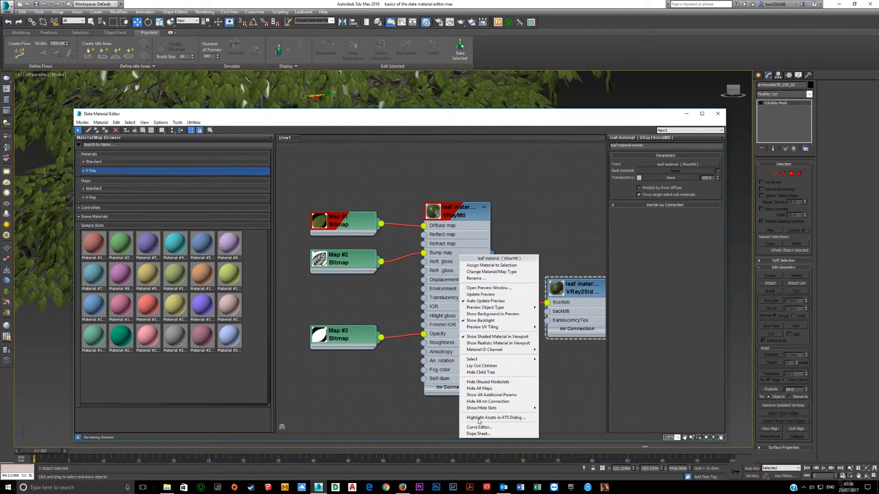
left_click(526, 219)
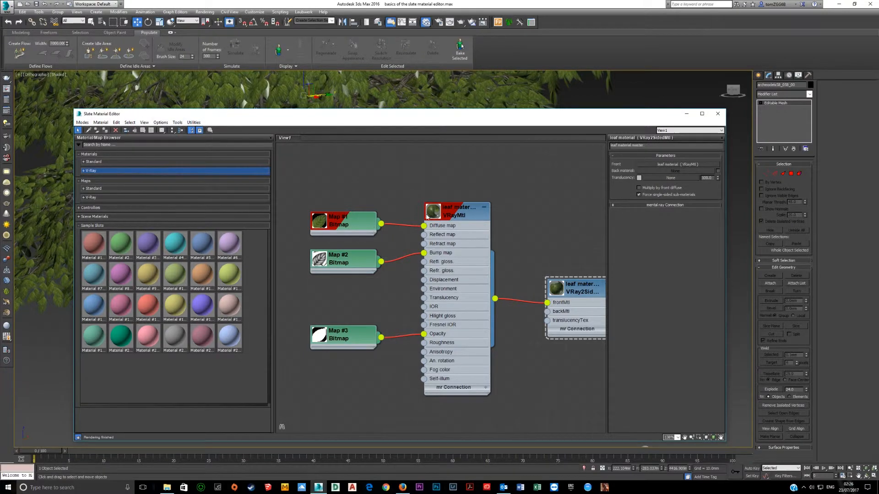
right_click(472, 277)
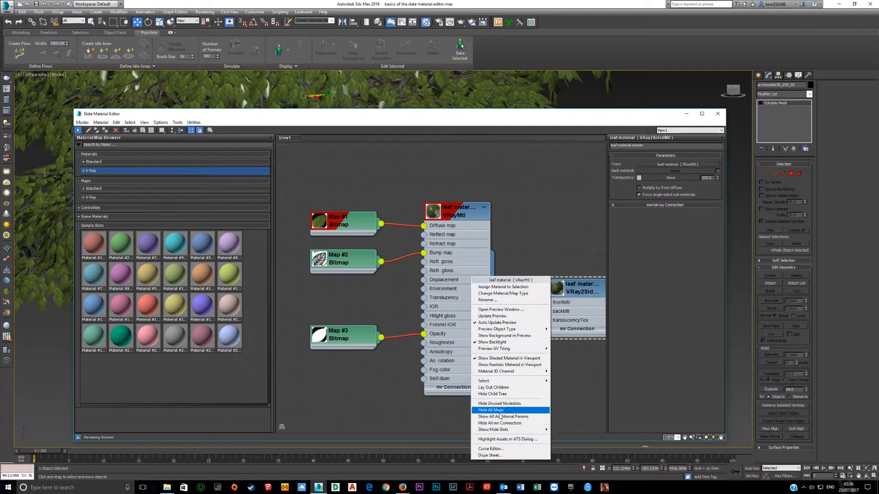
left_click(494, 201)
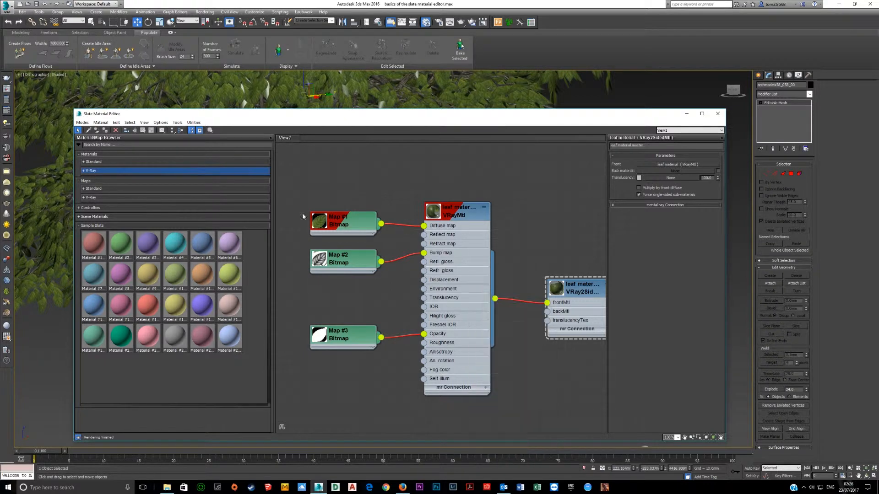
right_click(455, 270)
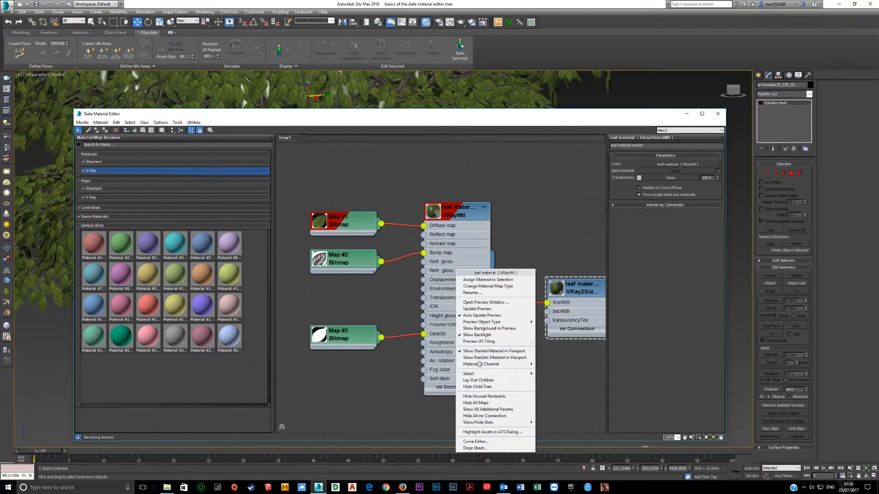
left_click(517, 210)
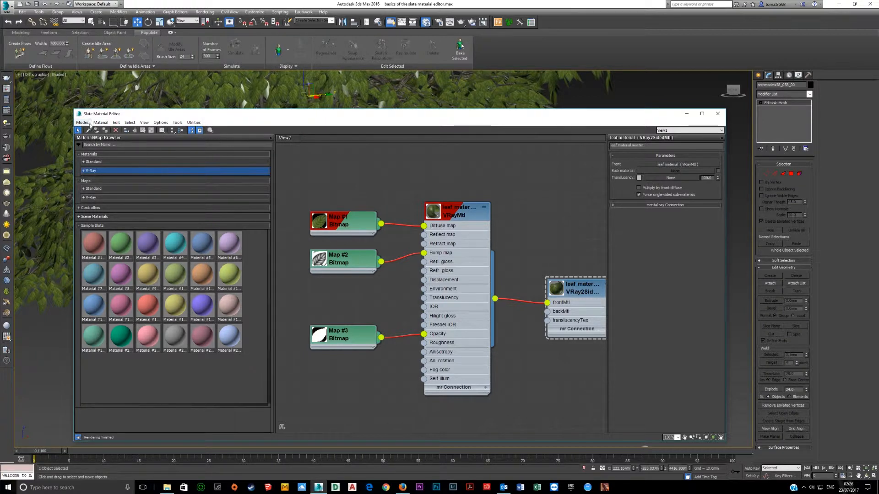
Show the Navigator and use it to bring Material #30's node tree into view
left_click(178, 123)
left_click(187, 146)
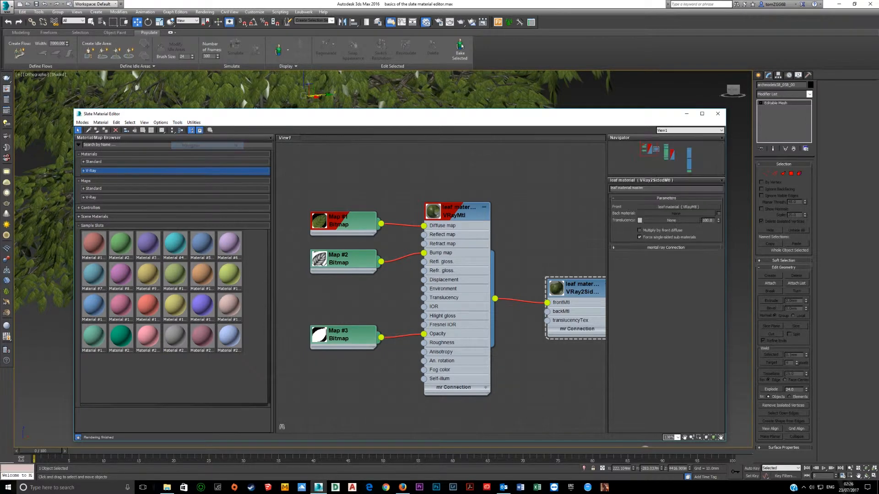
left_click_drag(654, 154, 675, 223)
left_click_drag(715, 189, 678, 168)
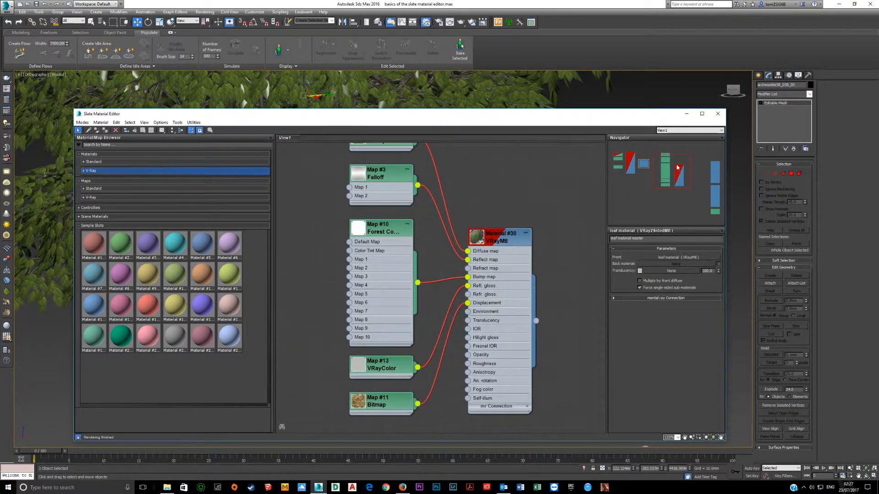
Hide the Navigator and review the editor's options, such as Propagate Materials to Instances
left_click(176, 122)
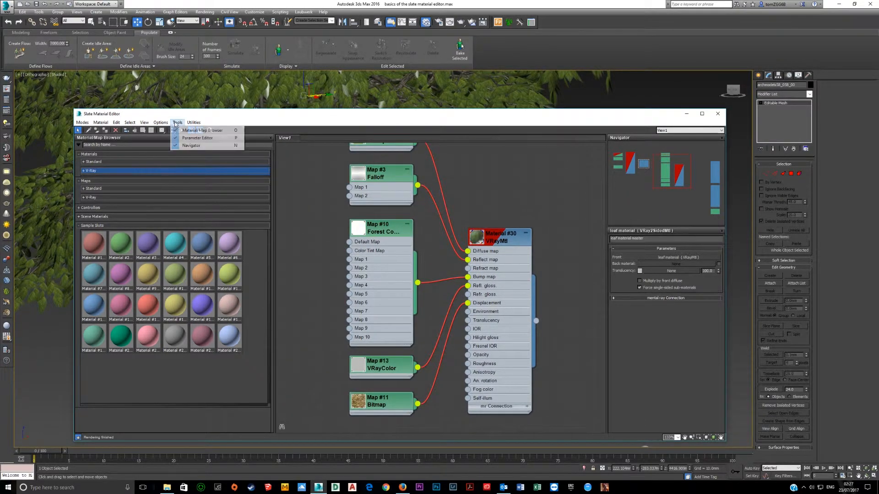
left_click(180, 148)
left_click_drag(180, 114, 268, 100)
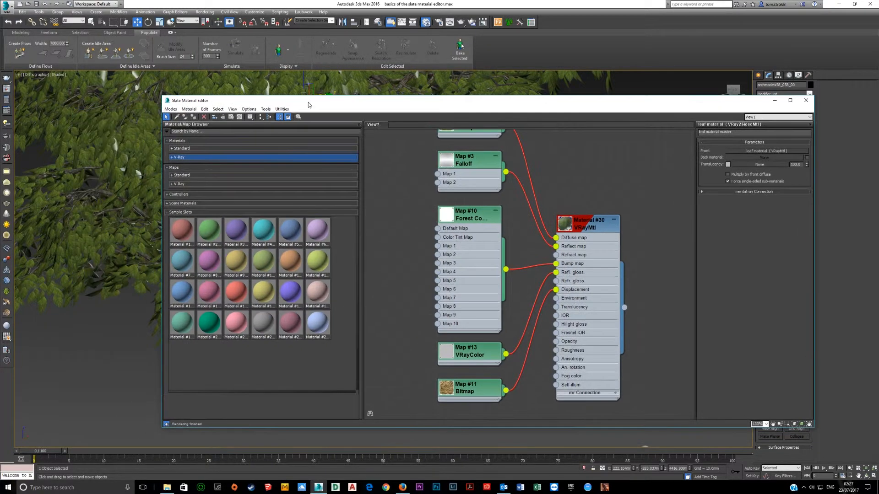
left_click(249, 109)
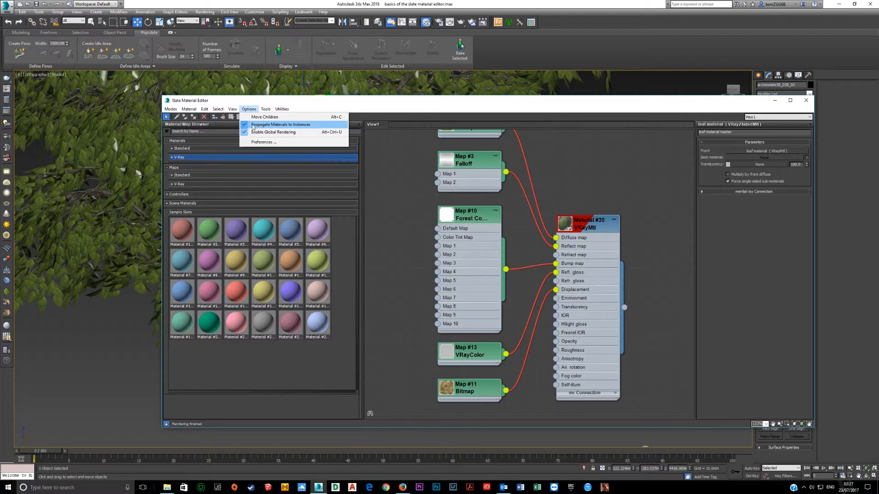
left_click(336, 102)
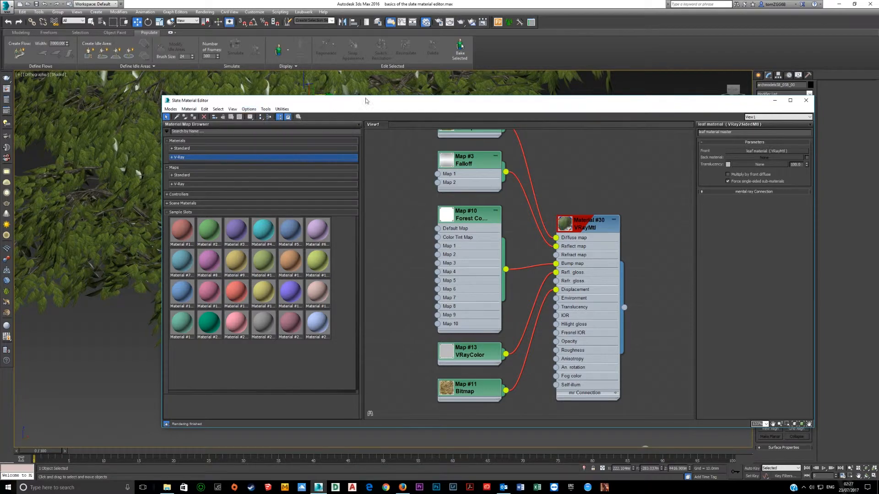
Close the material editor and show the empty area beside the sphere in the Top view
left_click_drag(365, 100, 307, 132)
left_click(656, 136)
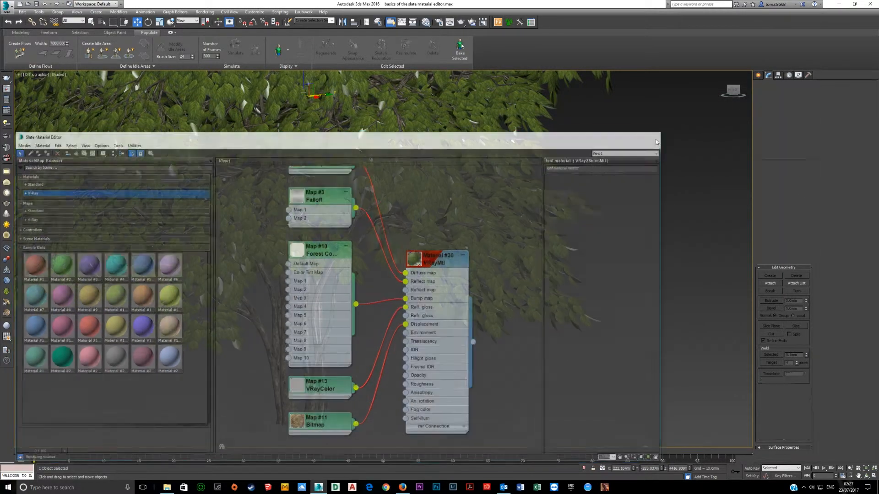
scroll(338, 241, "down", 5)
middle_click_drag(338, 241, 270, 263)
key("t")
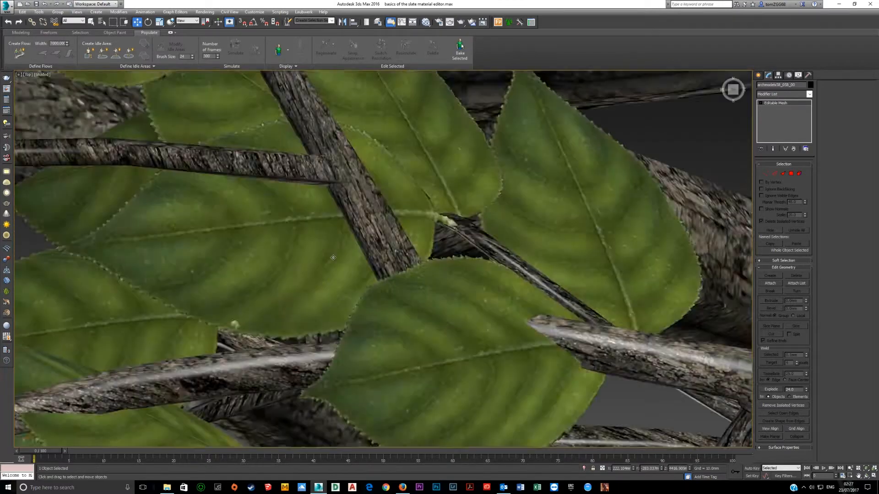
key("z")
scroll(325, 255, "down", 2)
middle_click_drag(453, 238, 267, 212)
scroll(319, 233, "up", 7)
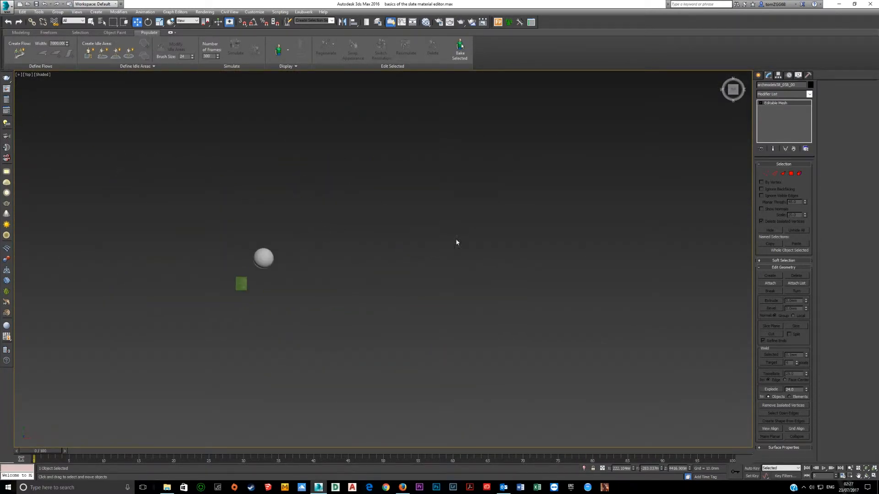
Create a standard primitive box in the empty area beside the sphere
left_click(758, 76)
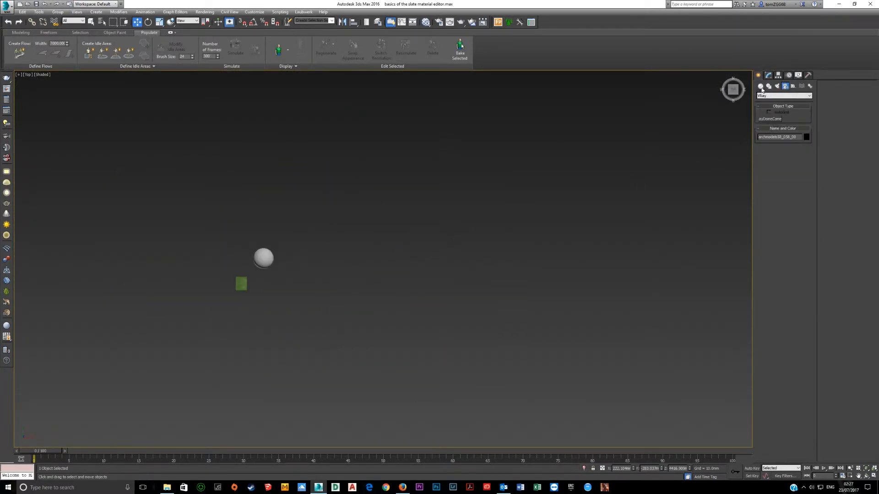
left_click(760, 86)
left_click(769, 120)
scroll(290, 214, "up", 3)
left_click_drag(289, 185, 381, 264)
Clone the new box along X into three more, making an evenly spaced row of four boxes
middle_click_drag(368, 233, 363, 213, "alt")
key("w")
mouse_move(358, 236)
left_mouse_down("shift")
mouse_move(465, 228)
mouse_move(501, 249)
left_mouse_up("shift")
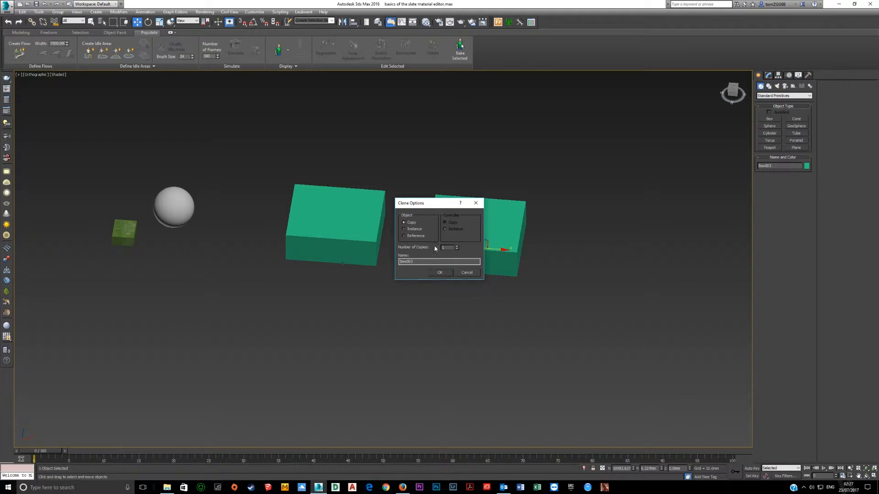
left_click(440, 272)
scroll(426, 238, "up", 5)
scroll(400, 247, "down", 4)
middle_click_drag(400, 248, 307, 228, "alt")
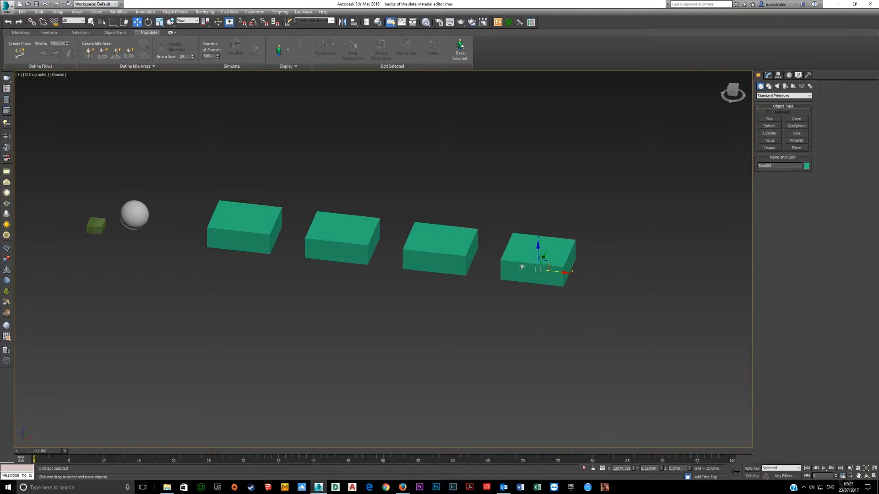
Reopen the Slate Material Editor and move its window aside to uncover the row of boxes
key("m")
left_click_drag(395, 143, 750, 175)
left_click_drag(545, 178, 705, 189)
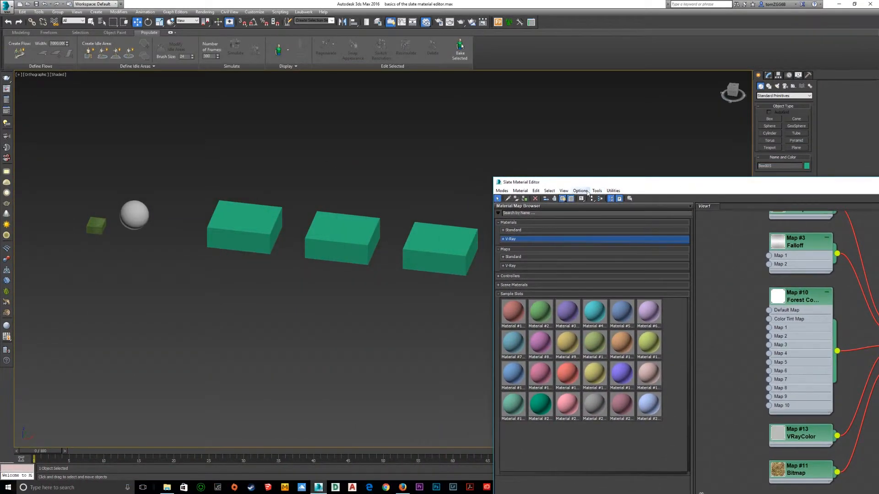
Move the material editor below the row of boxes and assign the leaf material master to the selected end box
left_click(587, 192)
left_click(655, 185)
left_click_drag(655, 185, 183, 296)
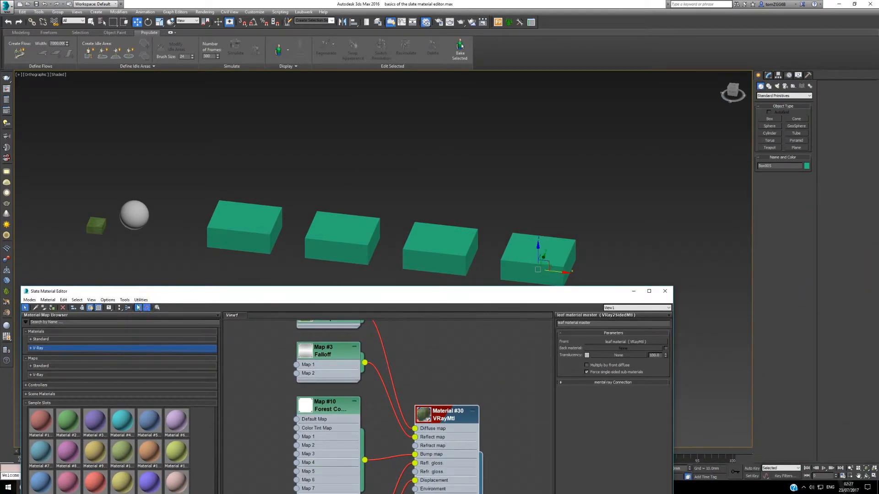
left_click(52, 308)
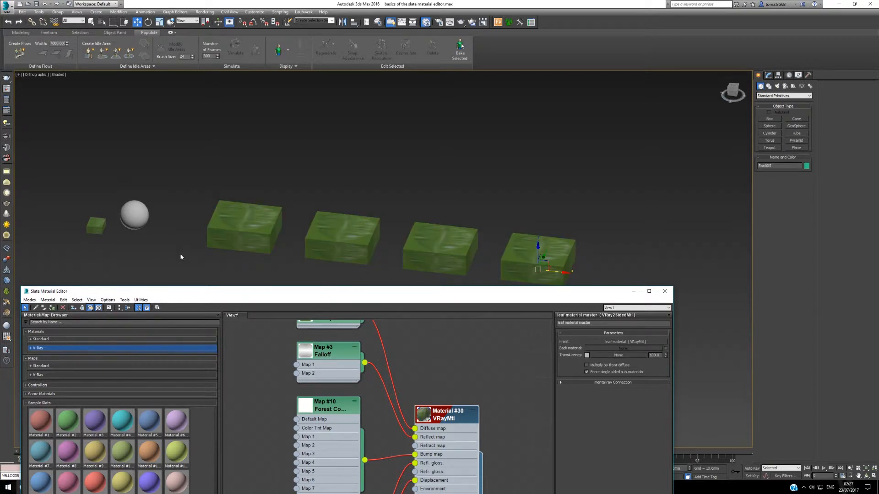
Turn off Propagate Materials to Instances, undo the shared assignment and assign the leaf material master to the end box again
left_click(108, 301)
left_click(120, 315)
left_click(538, 250)
left_click(119, 342)
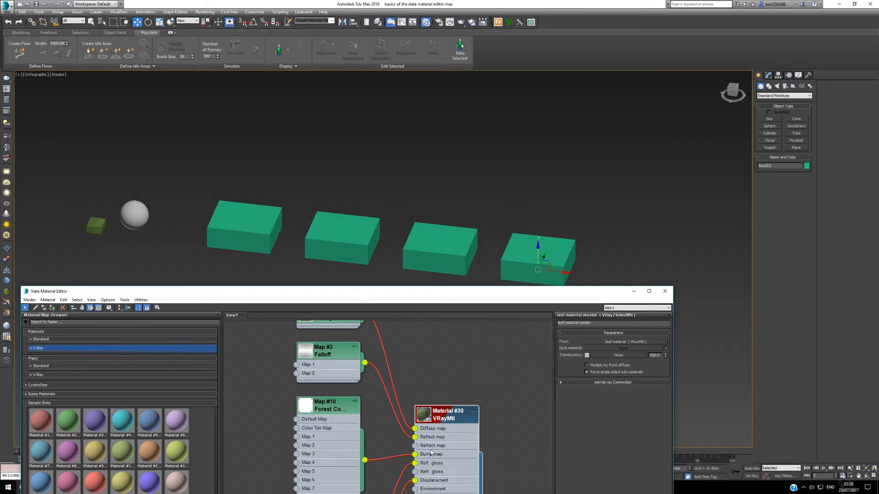
left_click(53, 308)
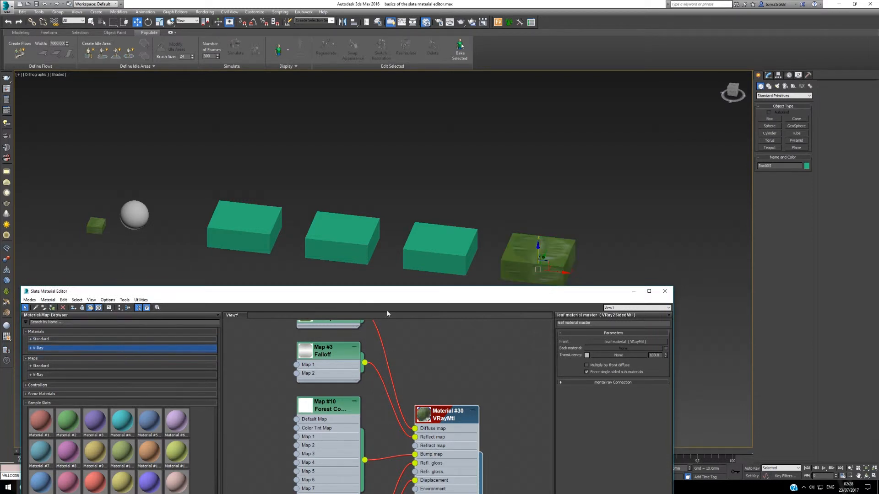
Assign the unconnected grey VRayMtl material to the box beside the leaf-textured one
left_click(451, 261)
scroll(397, 405, "down", 3)
middle_click_drag(397, 405, 366, 346)
scroll(367, 348, "down", 3)
middle_click_drag(452, 395, 329, 415)
left_click(403, 344)
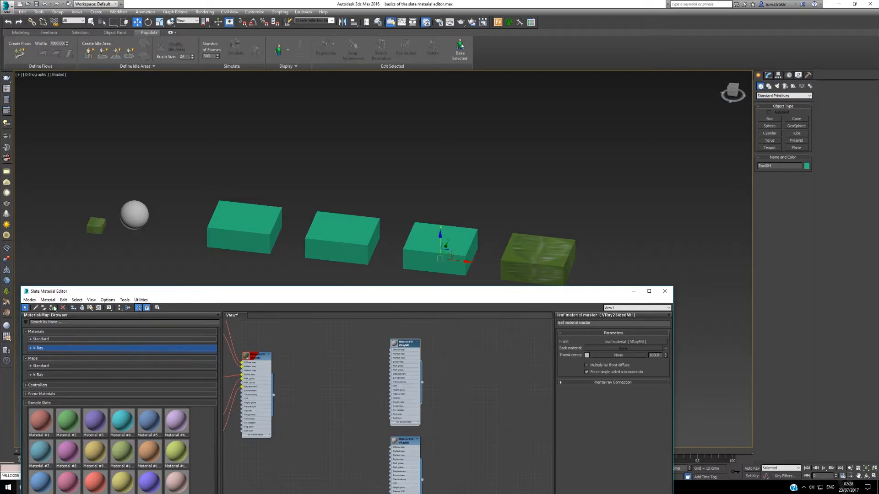
left_click(53, 308)
Try to assign another VRayMtl node to the second box in the row, cancelling at the duplicate-name choice
left_click(346, 238)
middle_click_drag(373, 406, 318, 353)
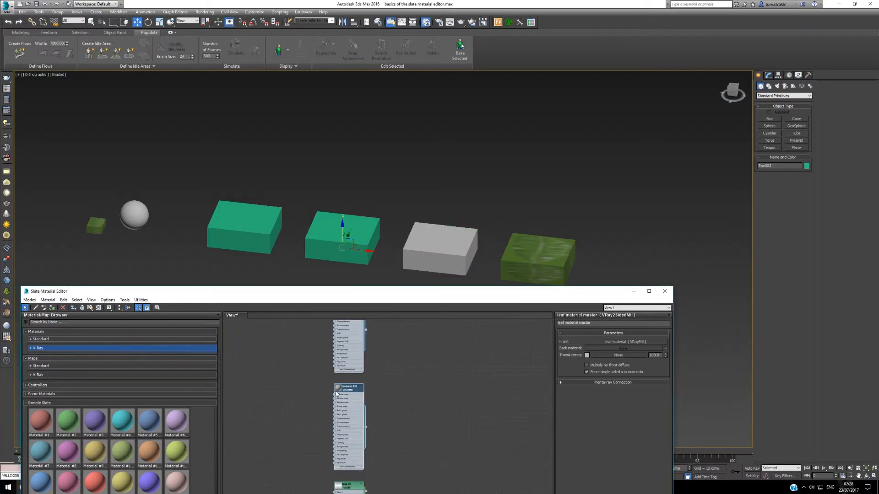
left_click(52, 307)
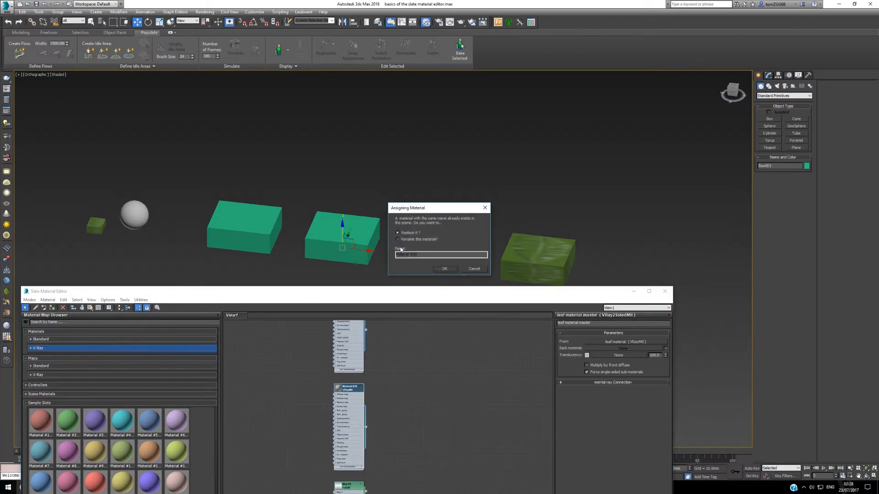
left_click(472, 271)
Add the turquoise Material #4 sample to an empty area of the node view as an instance and assign it to the second box
middle_click_drag(272, 397, 257, 278)
middle_click_drag(229, 331, 400, 427)
middle_click_drag(348, 374, 350, 419)
scroll(349, 418, "down", 1)
middle_click_drag(293, 406, 319, 373)
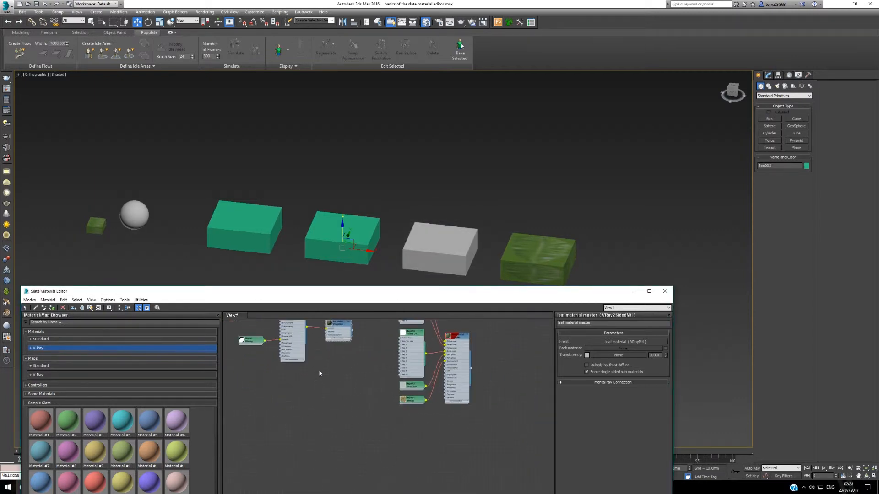
left_click_drag(125, 424, 383, 454)
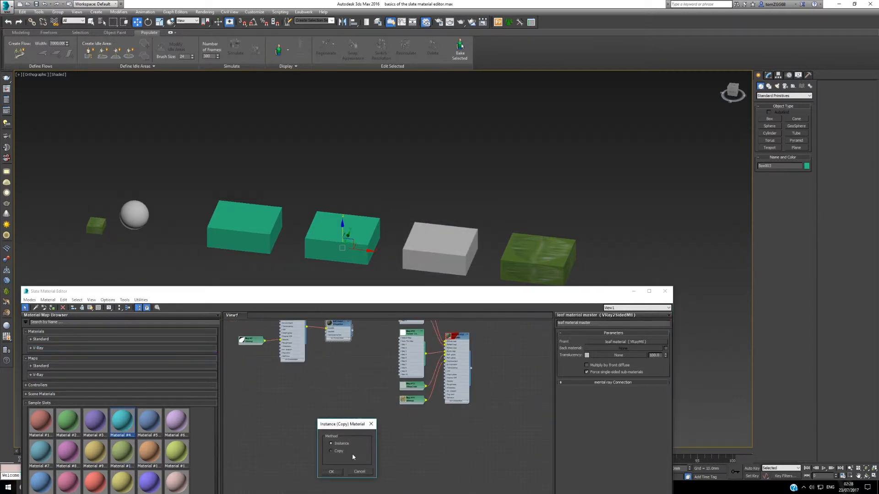
left_click(331, 472)
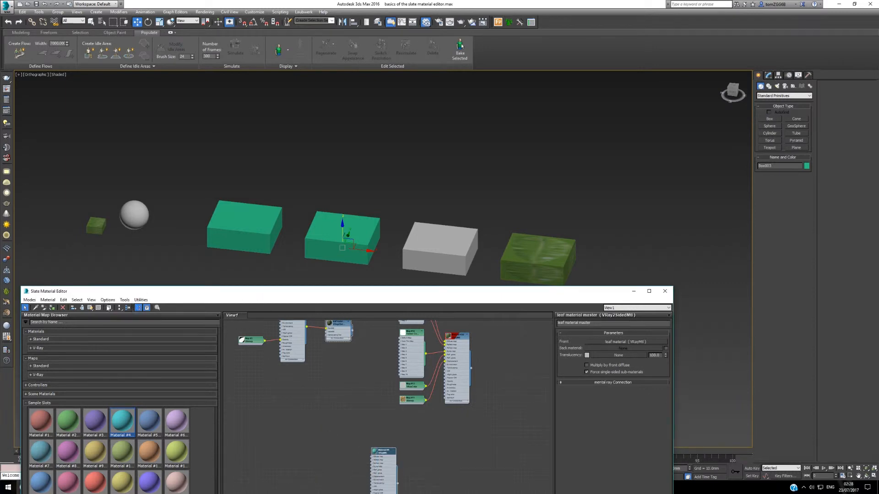
left_click(52, 308)
Add the blue Material #5 sample to the node view as an instance and assign it to the first box
middle_click_drag(385, 427, 339, 329)
left_click_drag(157, 419, 309, 447)
left_click(331, 472)
left_click(233, 241)
left_click(53, 308)
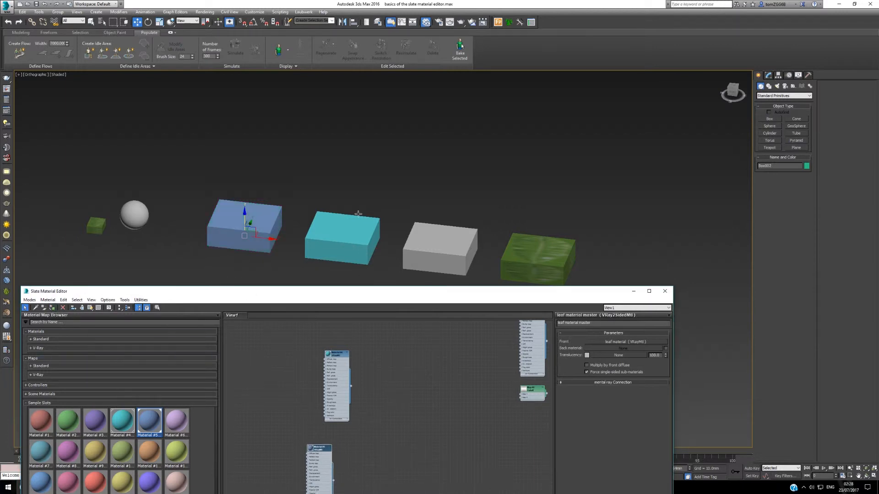
Turn Propagate Materials to Instances back on in the editor's options
middle_click_drag(470, 266, 376, 237, "alt")
scroll(348, 247, "up", 3)
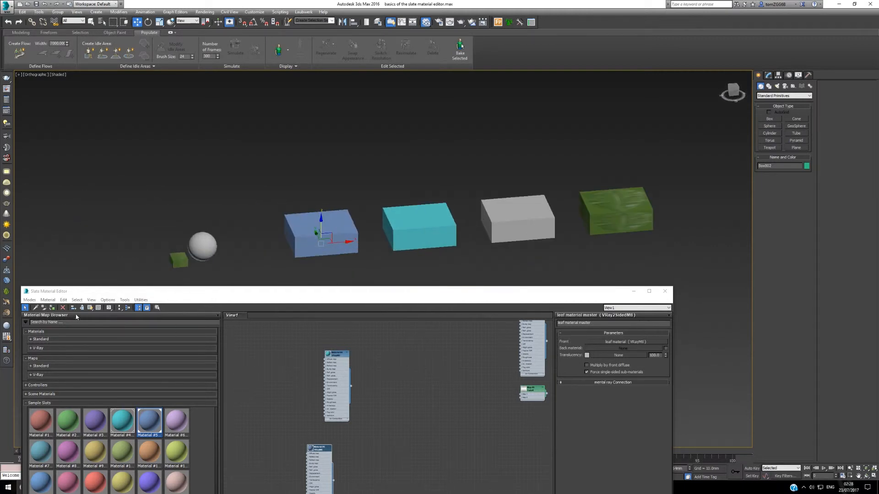
left_click(107, 301)
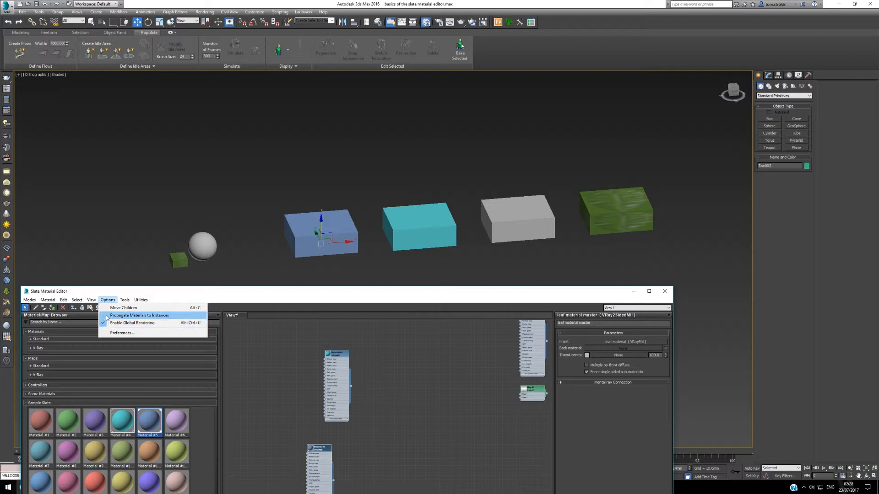
left_click(111, 317)
left_click(108, 300)
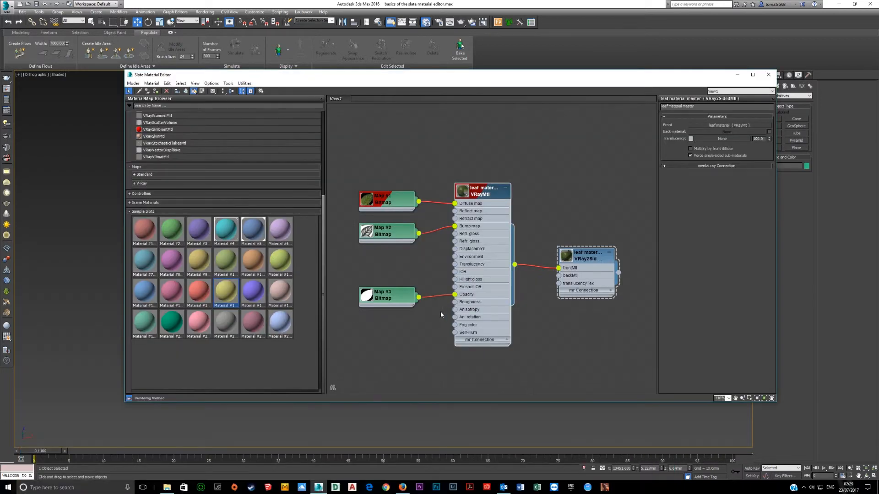
Reposition the editor window and inspect the parameters of the leaf VRayMtl and its Map #1 diffuse bitmap
left_click_drag(495, 74, 441, 55)
middle_click_drag(423, 265, 413, 247)
scroll(422, 265, "up", 3)
scroll(428, 249, "down", 5)
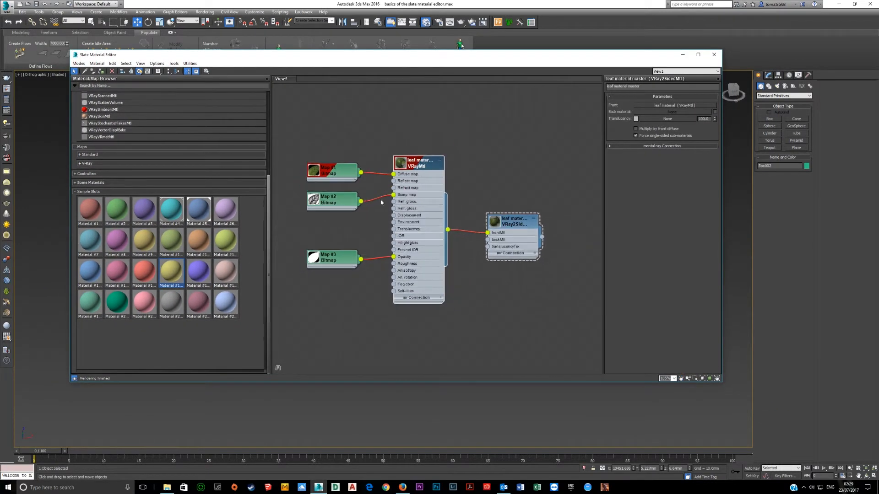
left_click(407, 204)
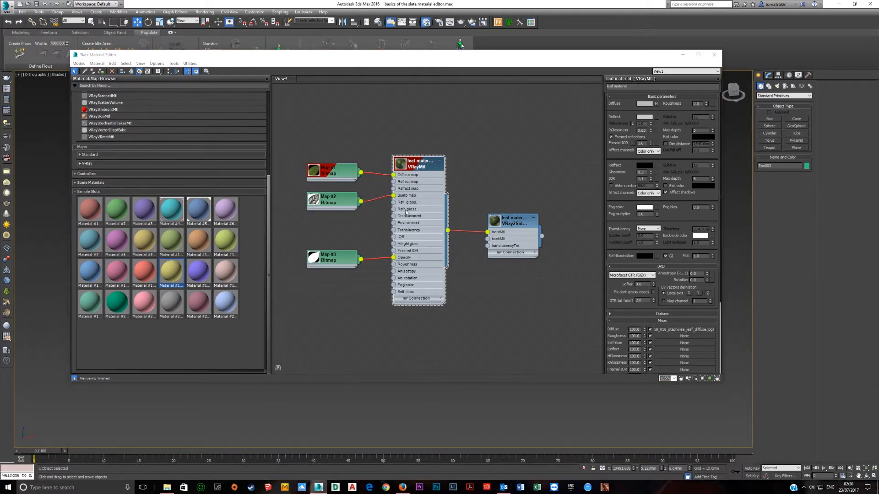
left_click(322, 172)
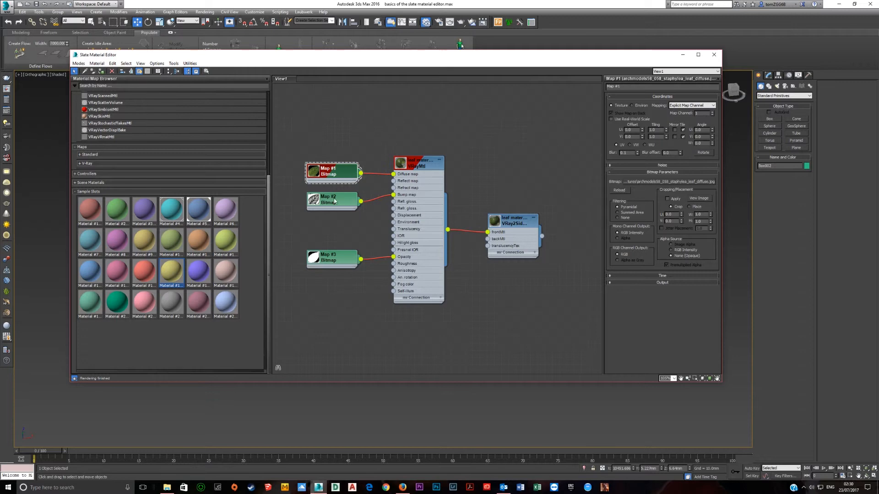
Add a Bitmap from the standard maps with an image file, wire it into the leaf material's Diffuse map, and delete it
left_click(90, 154)
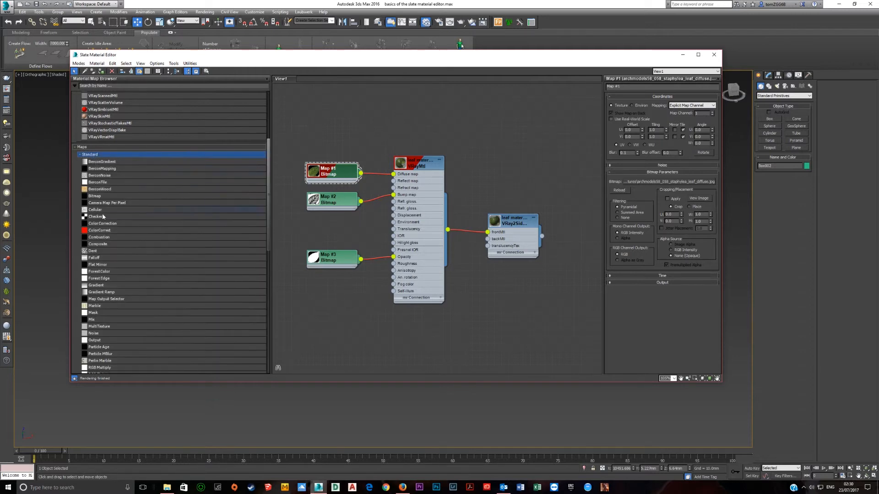
left_click_drag(332, 326, 333, 326)
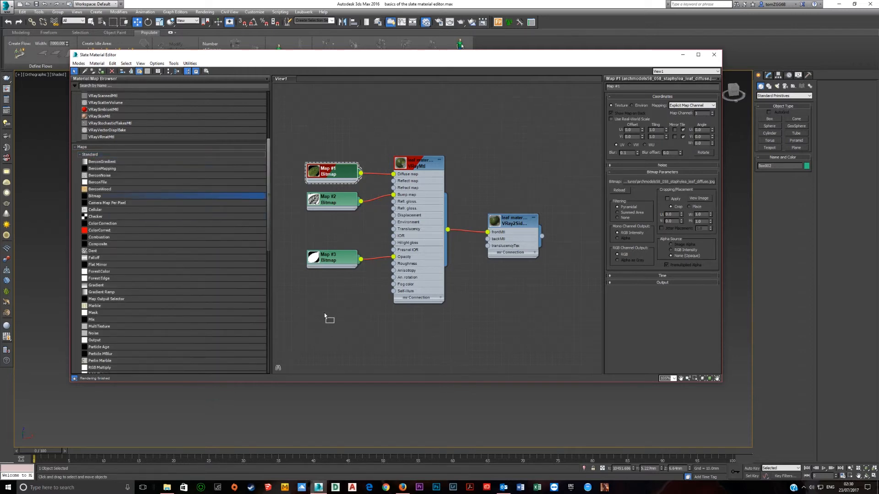
double_click(204, 211)
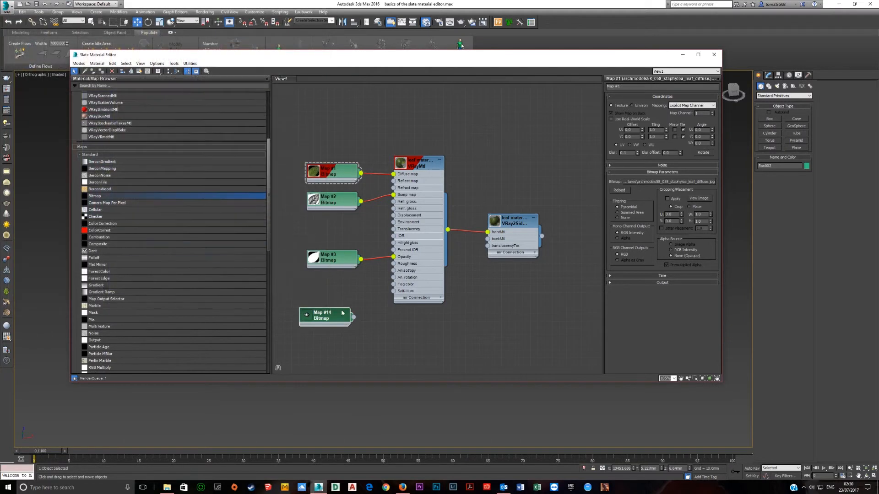
left_click_drag(353, 316, 393, 173)
left_click(354, 319)
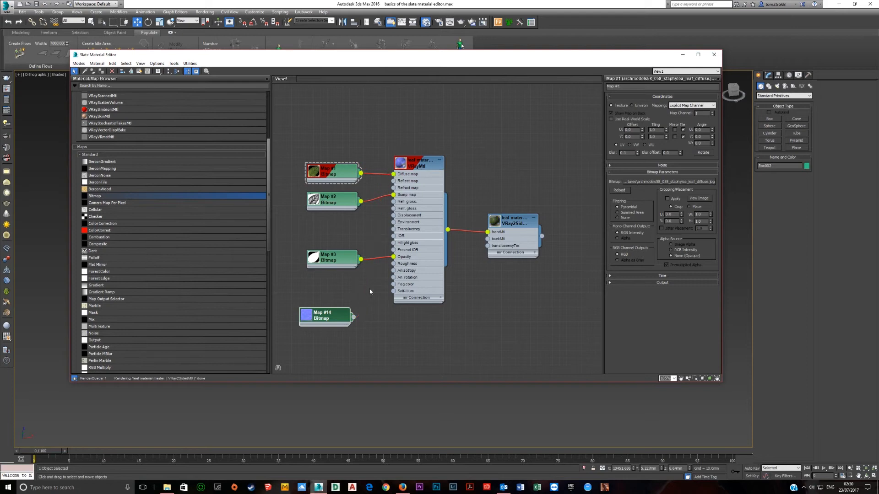
key("Delete")
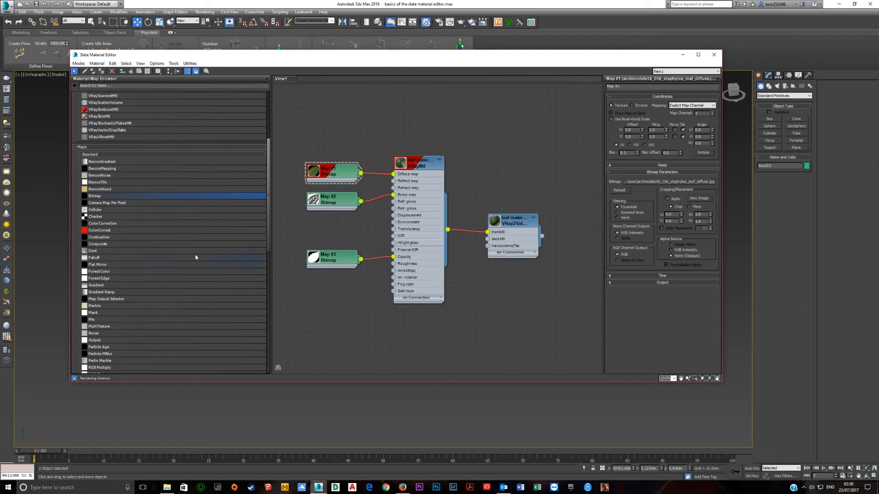
Wire a standard Cellular map into the leaf material's Bump map and open the Cellular parameters
left_click(96, 210)
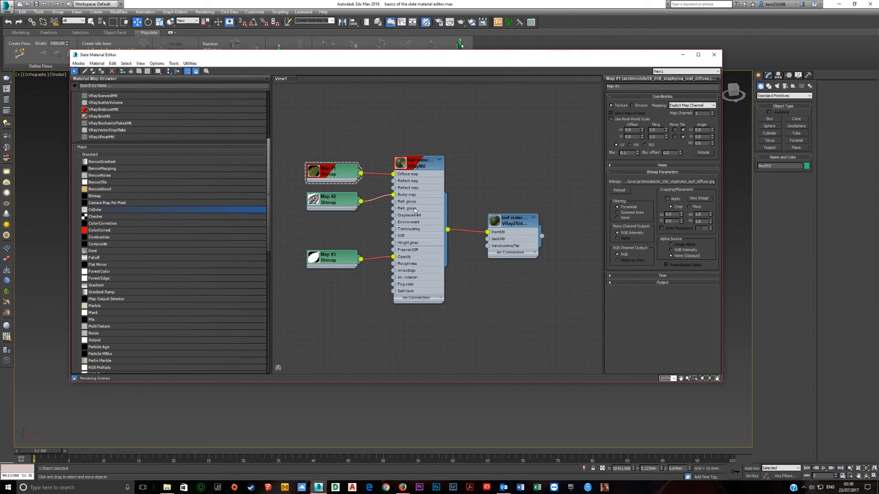
left_click_drag(108, 211, 393, 195)
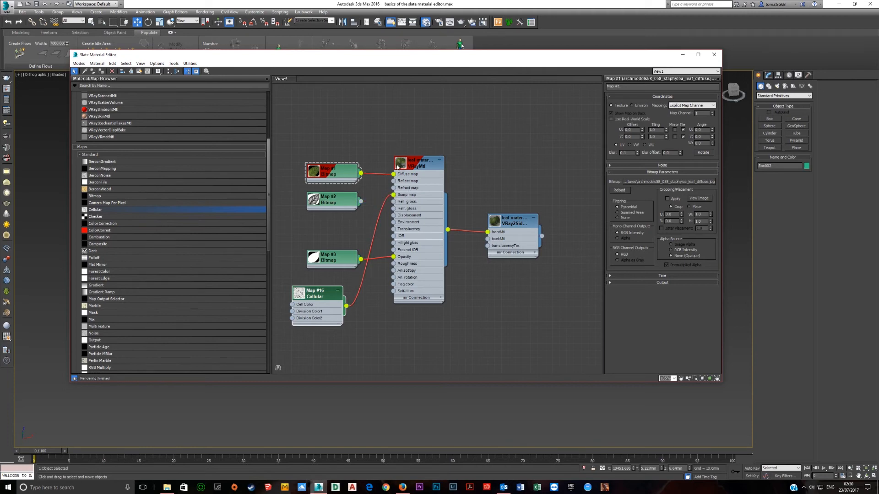
double_click(316, 305)
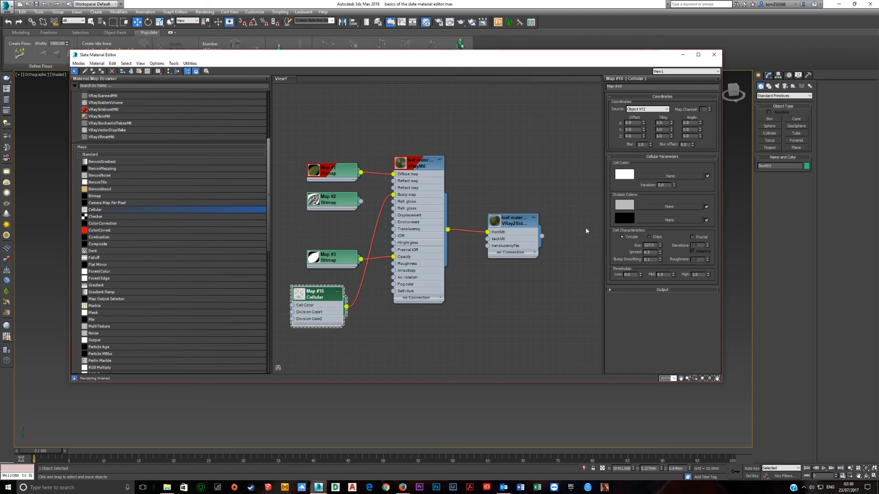
Reconnect the Map #2 bitmap to the leaf material's Bump map and delete the Cellular node
left_click_drag(336, 305, 328, 233)
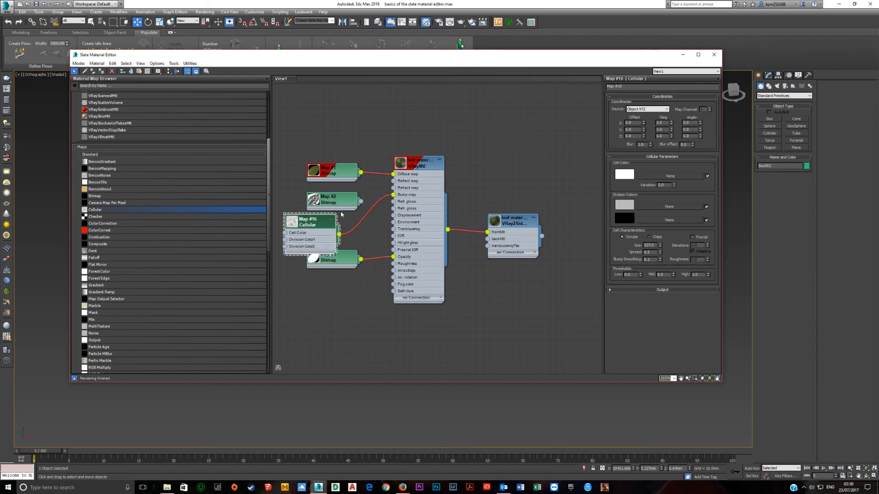
left_click_drag(361, 201, 393, 195)
key("Delete")
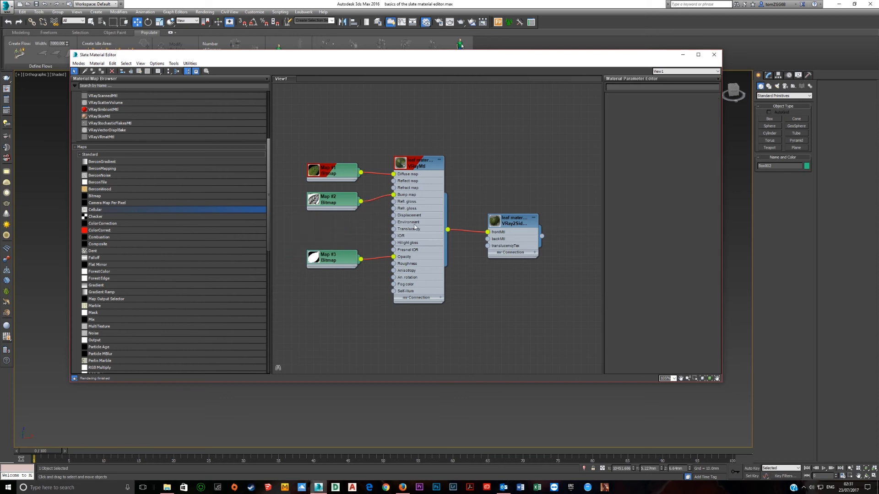